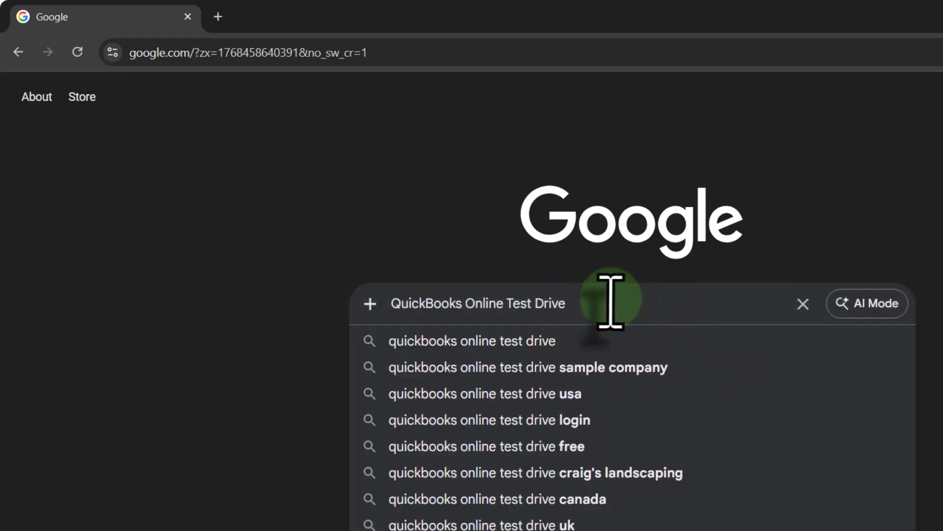
Step: Search Google for "QuickBooks Online Test Drive" and open the QuickBooks Online test drive link in Intuit's help article
key(Return)
click(496, 254)
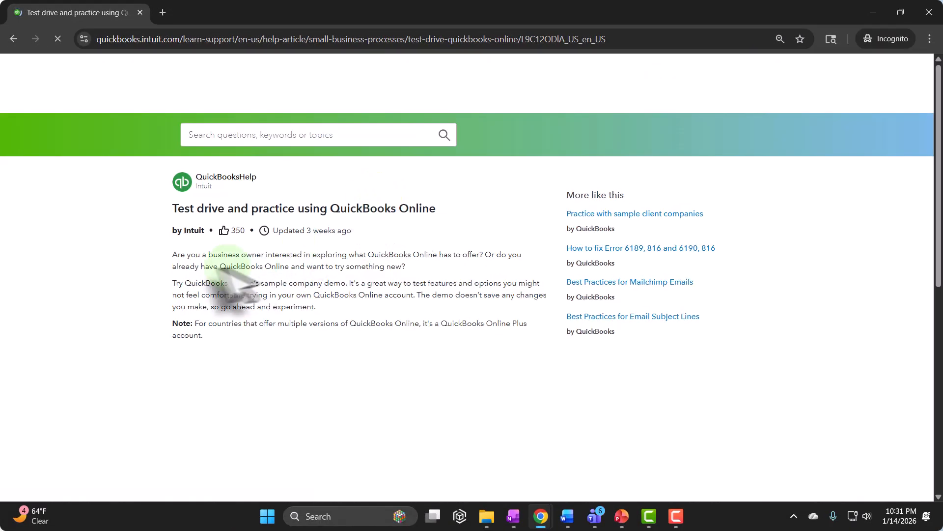
scroll(121, 295, down, 5)
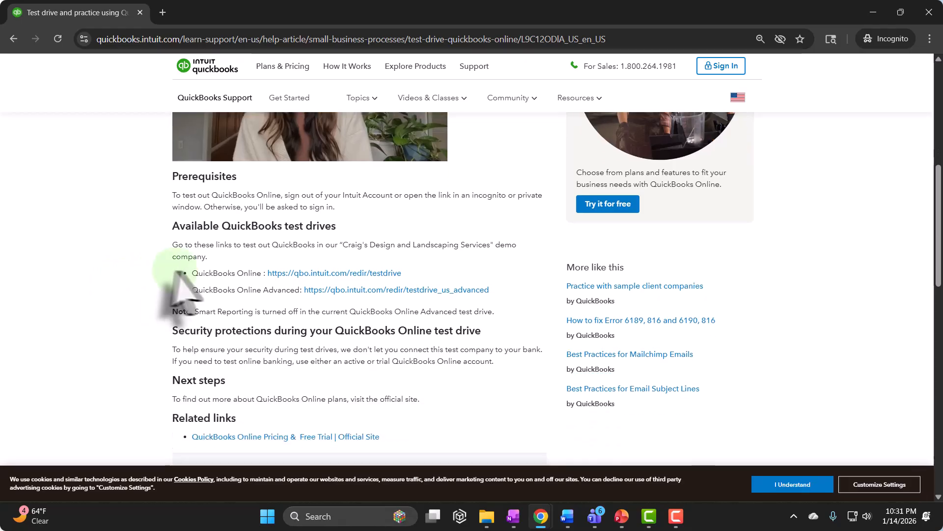
click(300, 270)
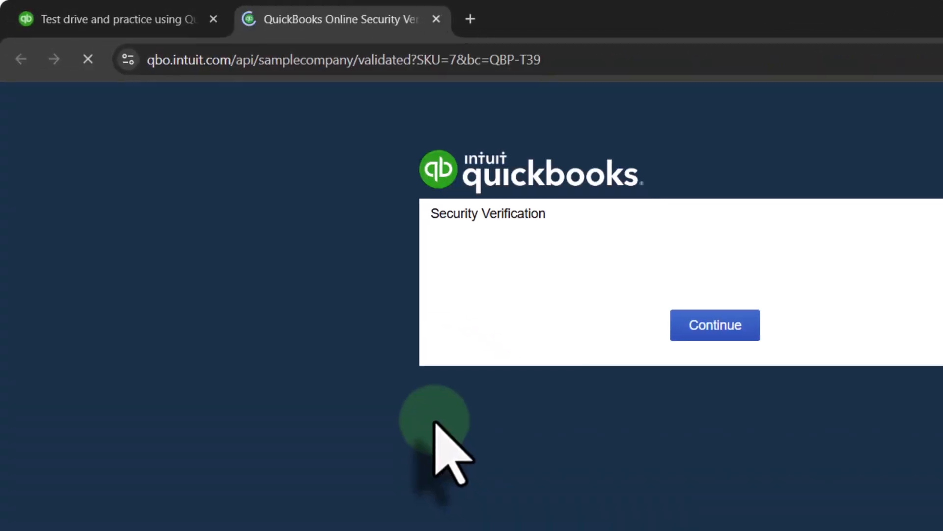
Step: Complete the security verification to enter the sample company and close the test drive help article's page
click(537, 259)
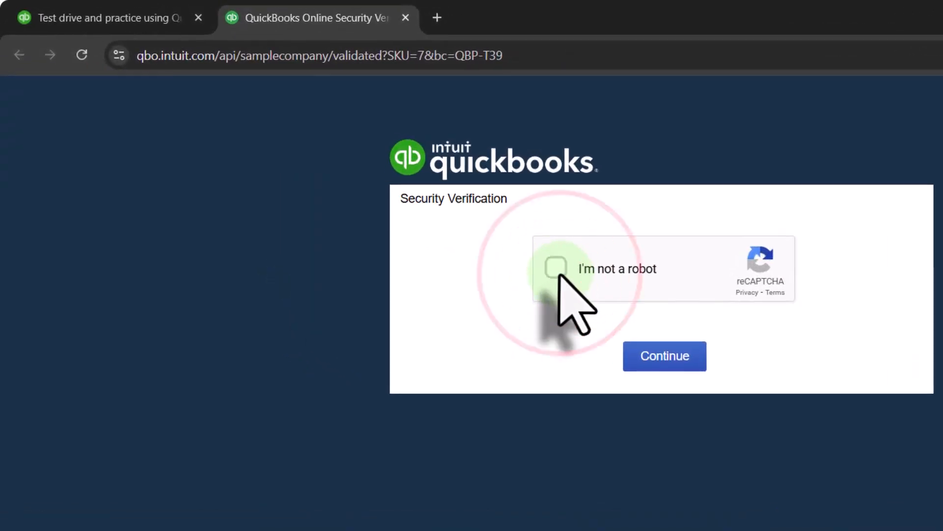
click(624, 341)
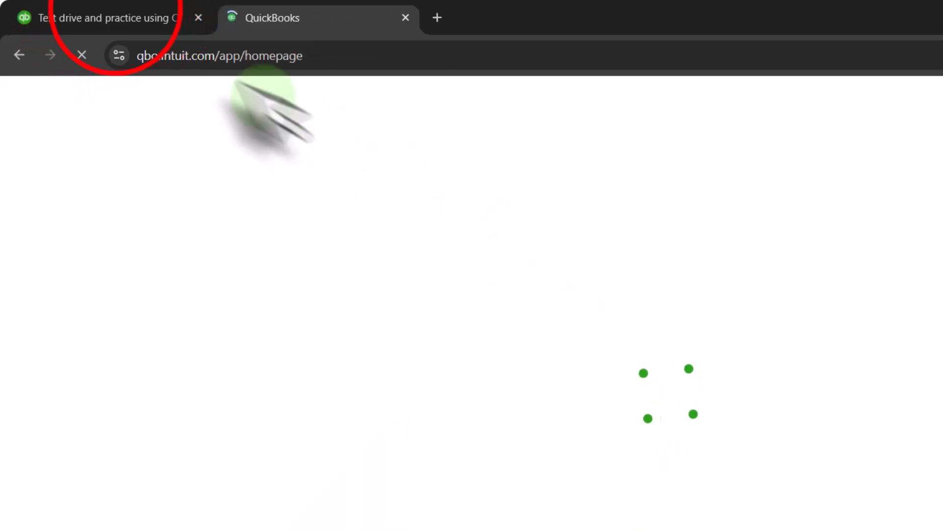
click(117, 15)
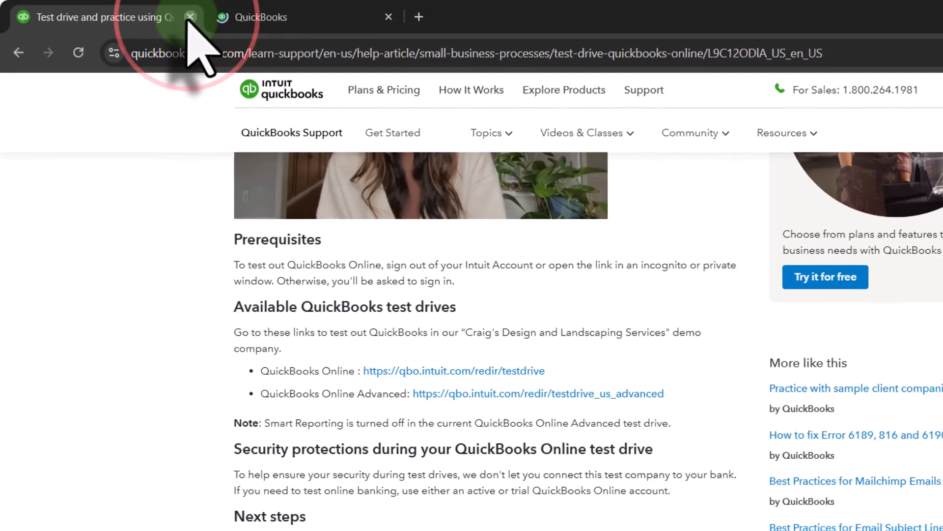
click(198, 18)
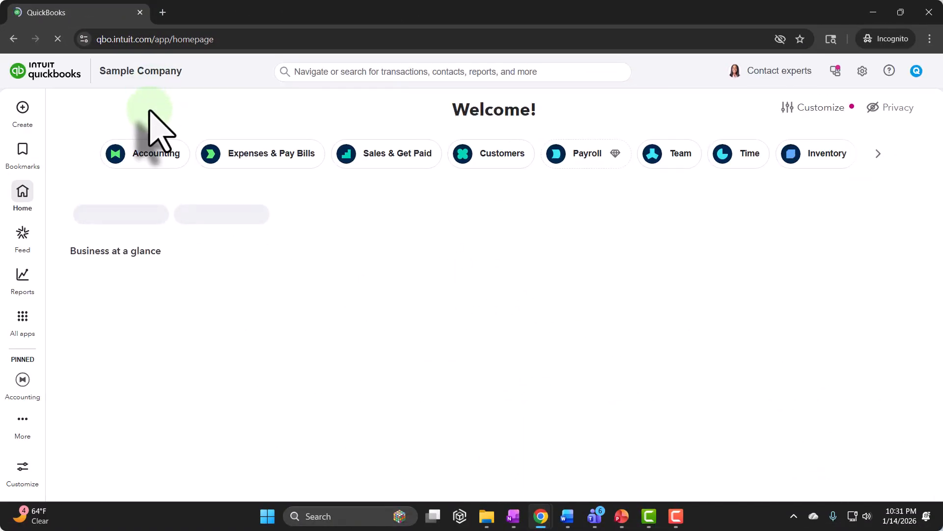
Step: Open the Balance Sheet and Profit and Loss standard reports, each in its own new browser tab
click(23, 279)
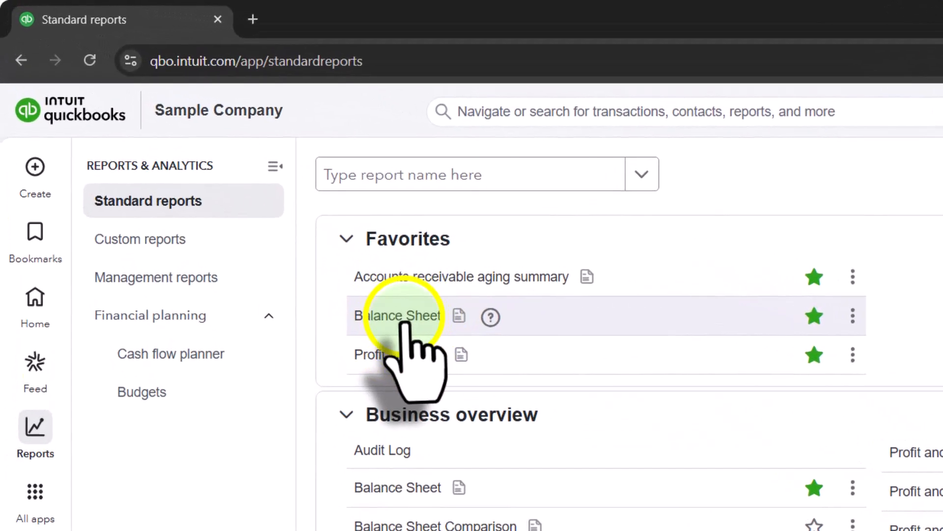
right_click(266, 210)
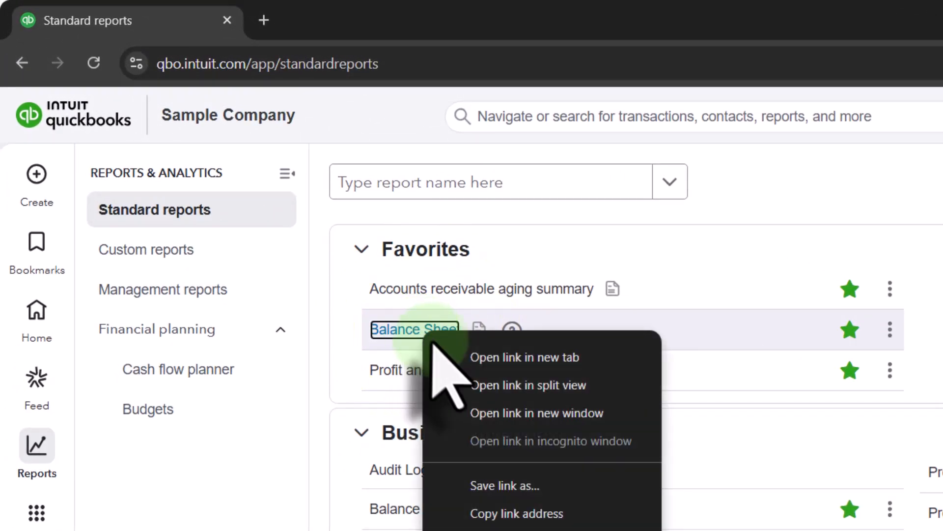
click(560, 357)
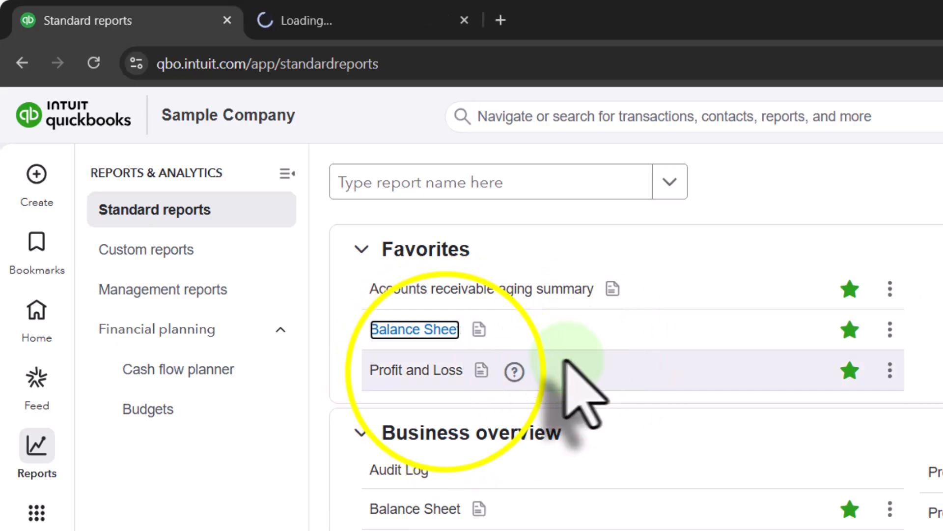
right_click(448, 373)
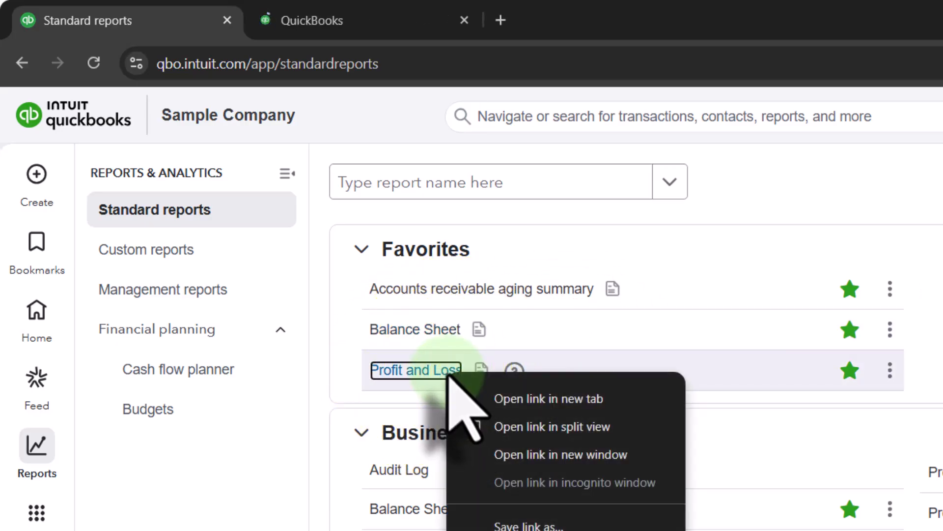
click(605, 401)
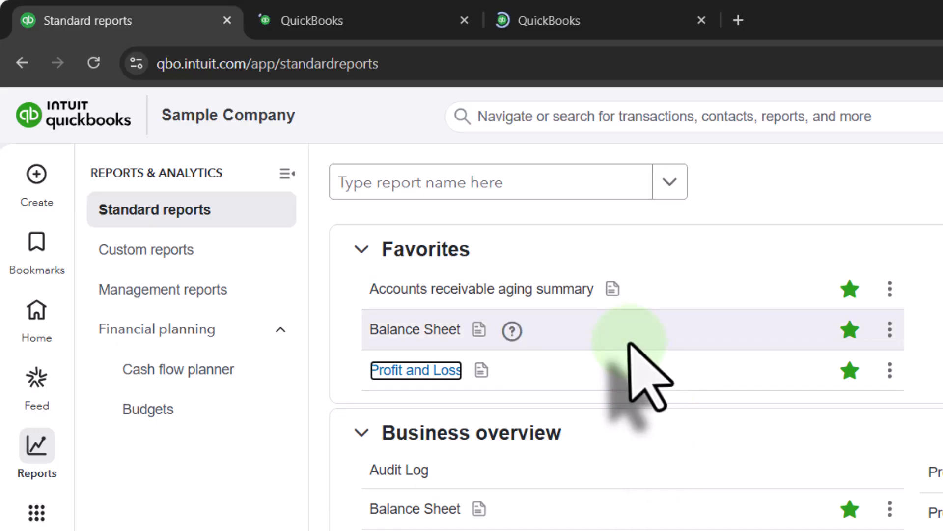
Step: In the Balance Sheet report, dismiss the "Smarter reports with AI" tip, check the Insights and close them
click(396, 15)
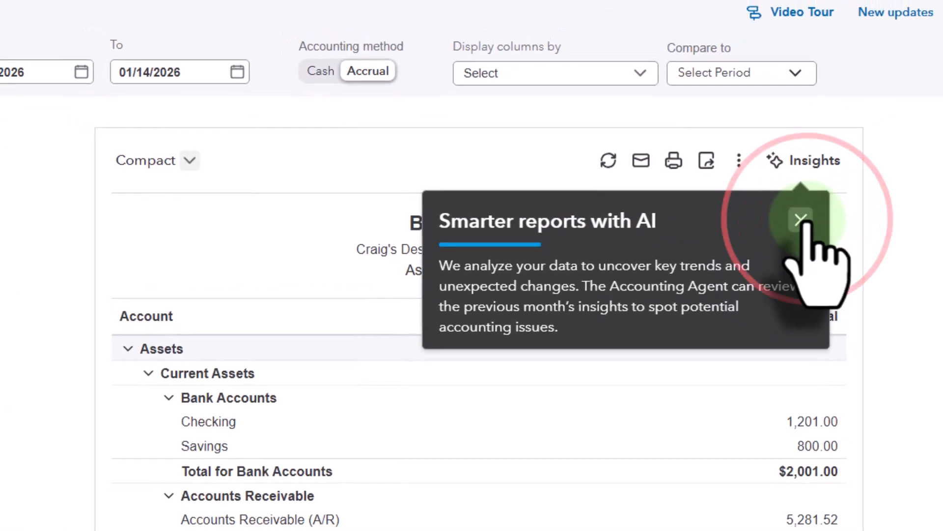
click(801, 219)
click(804, 160)
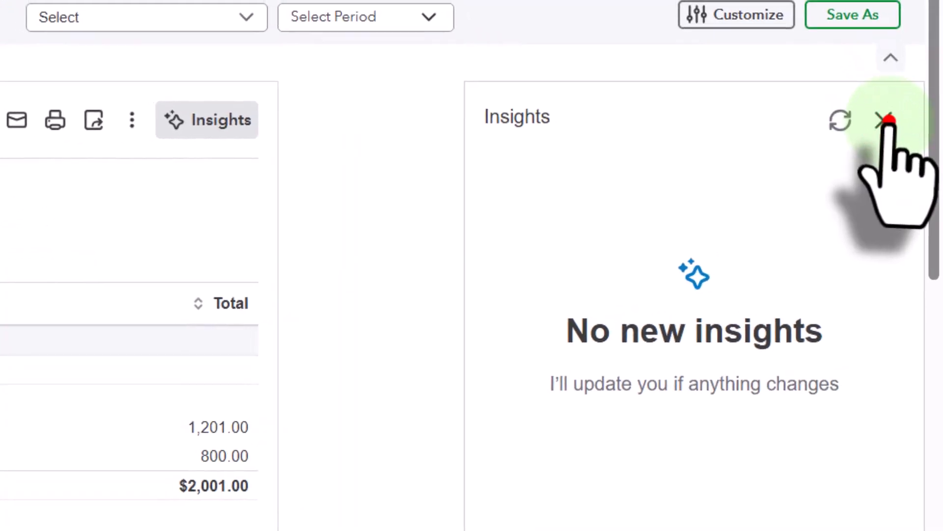
click(887, 120)
Step: Set the Balance Sheet's date range from 01/01/2025 to 12/31/2025
click(228, 97)
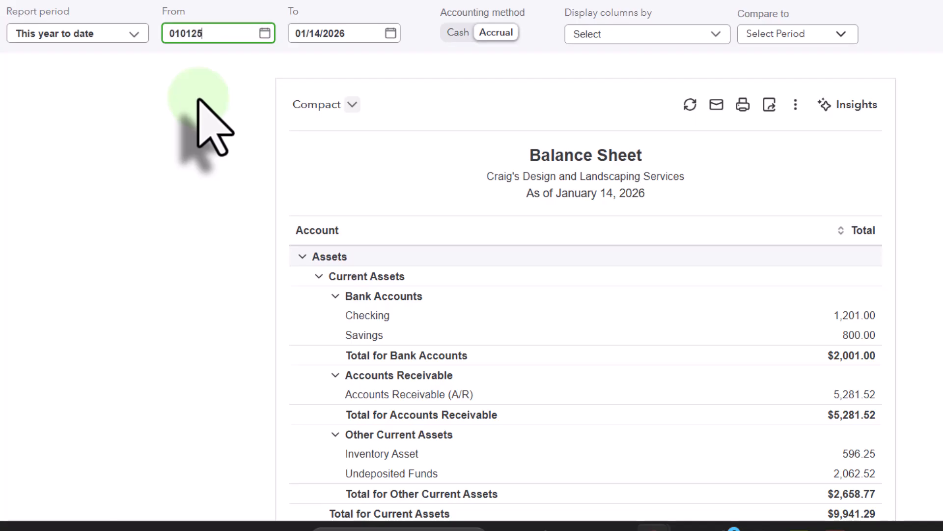
key(Tab)
text(12/3)
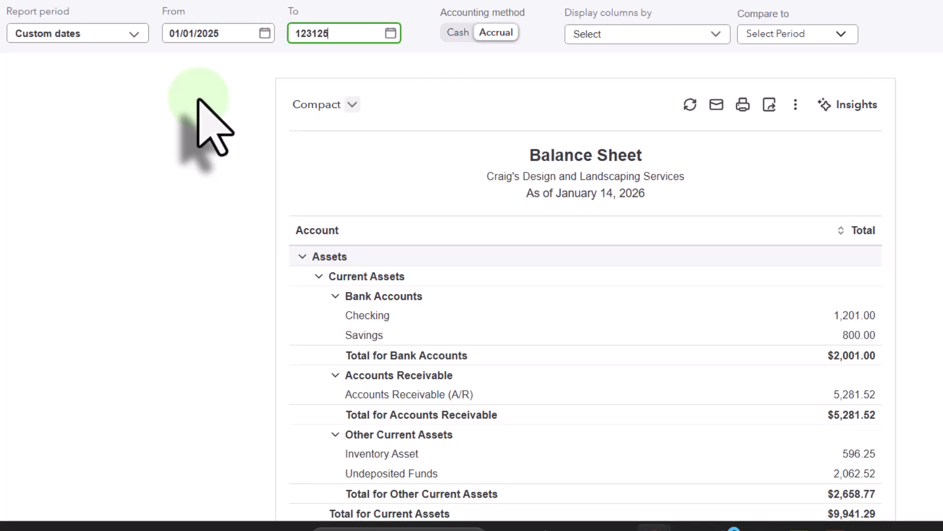
text(1/2025)
key(Tab)
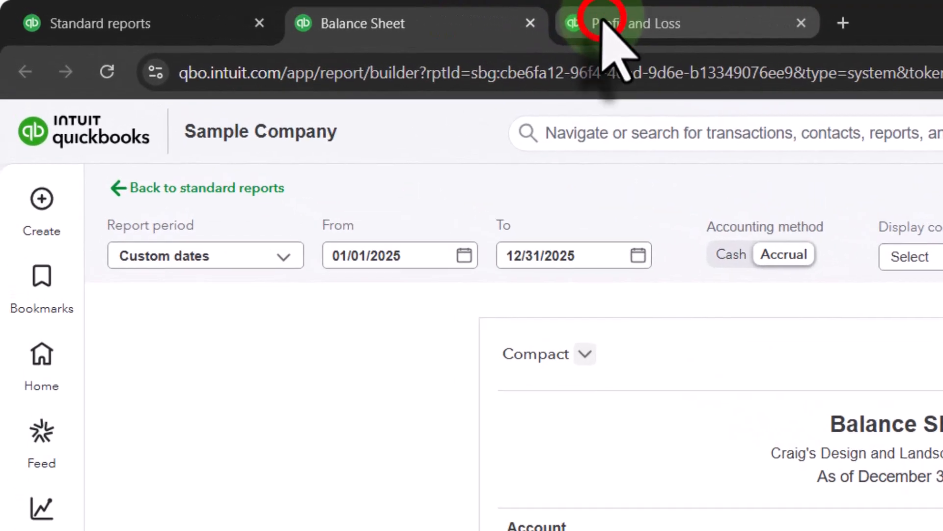
Step: Set the Profit and Loss report's date range from 01/01/2025 to 12/31/2025
click(602, 23)
click(413, 255)
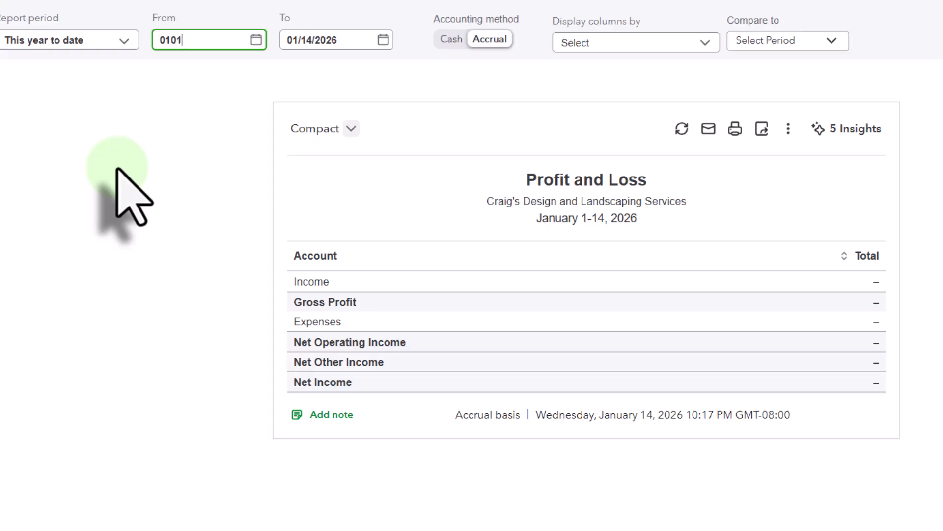
key(Tab)
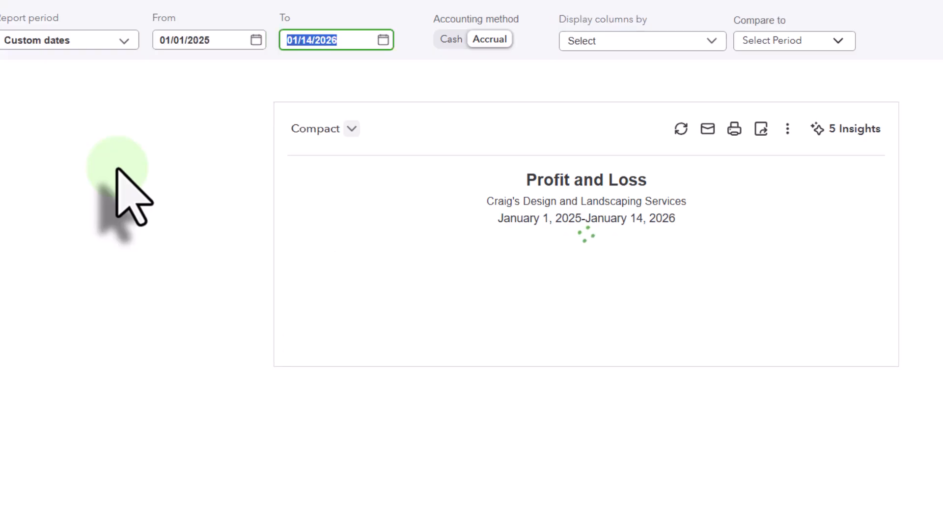
text(12/31/25)
key(Tab)
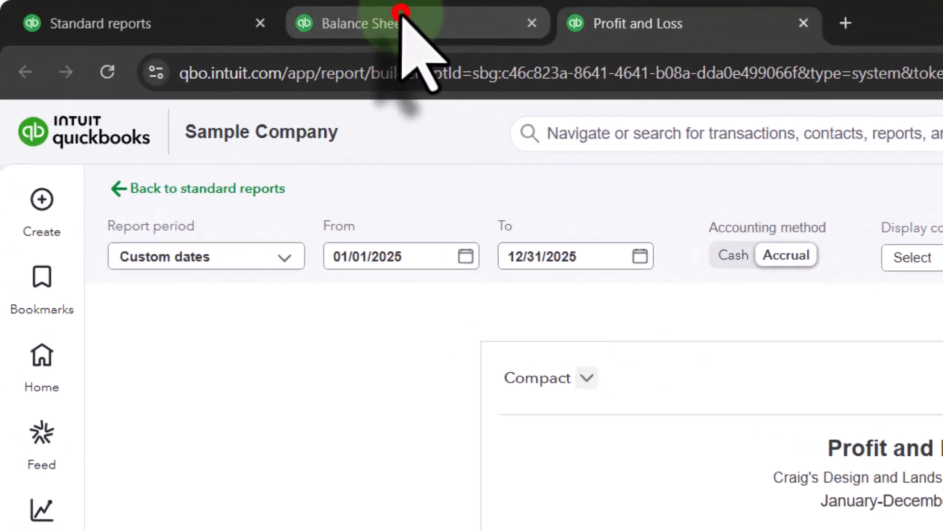
Step: Compare the 2025 Balance Sheet with the Profit and Loss report and return to the Balance Sheet
click(400, 12)
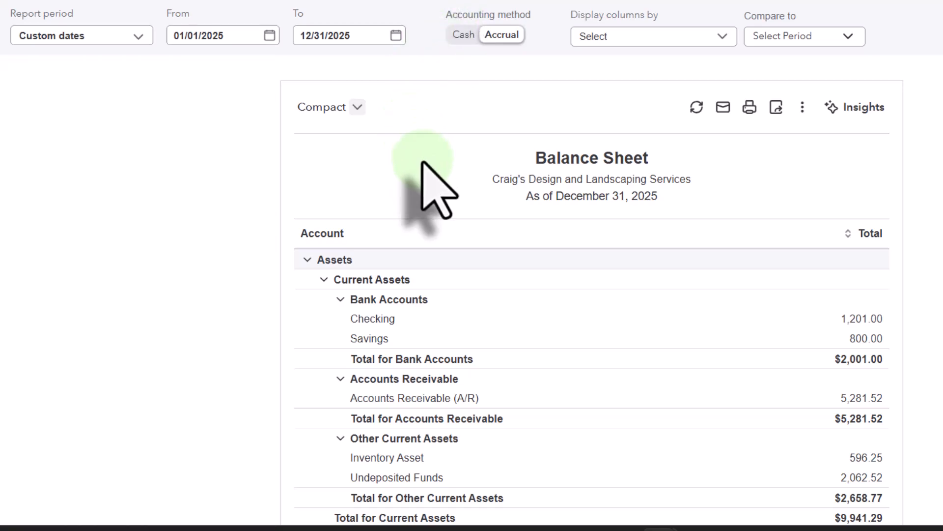
click(367, 8)
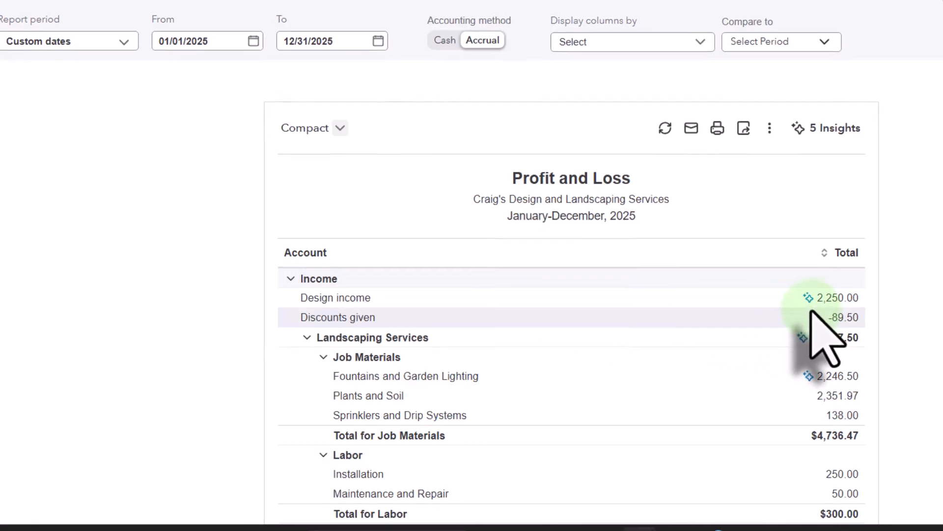
click(205, 8)
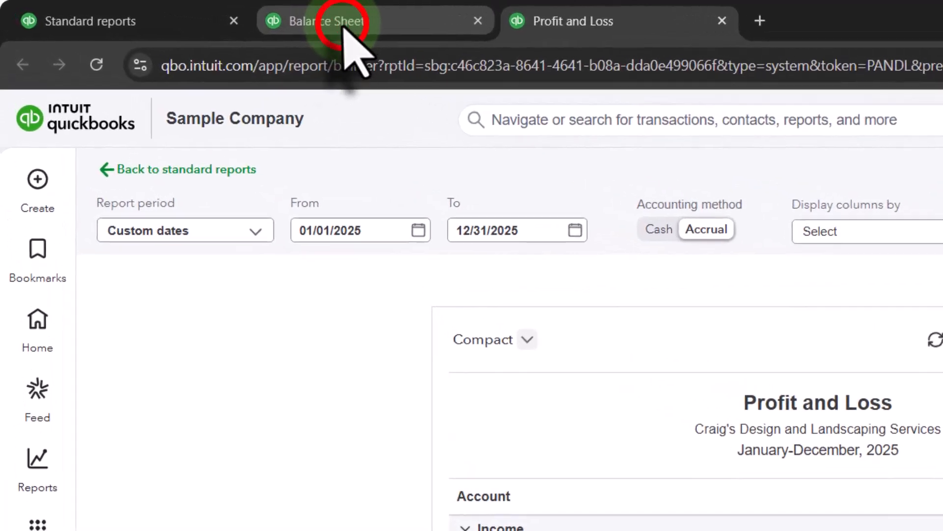
Step: Examine the transactions behind the Checking balance on the Balance Sheet and return to the summary report
scroll(320, 478, down, 3)
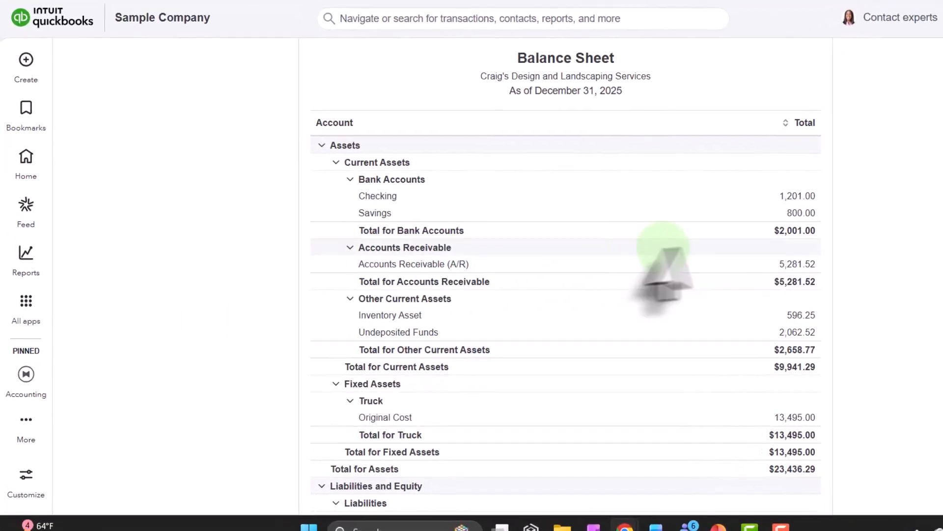
click(797, 195)
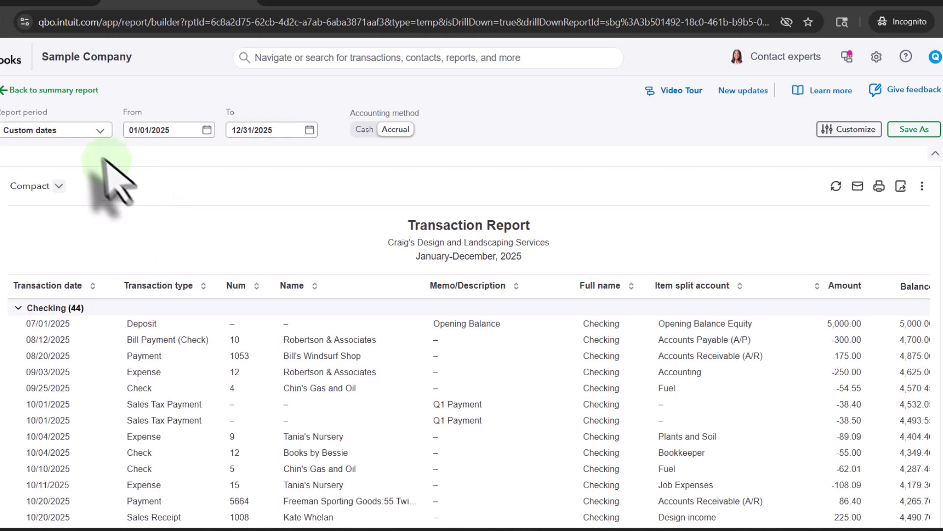
click(40, 90)
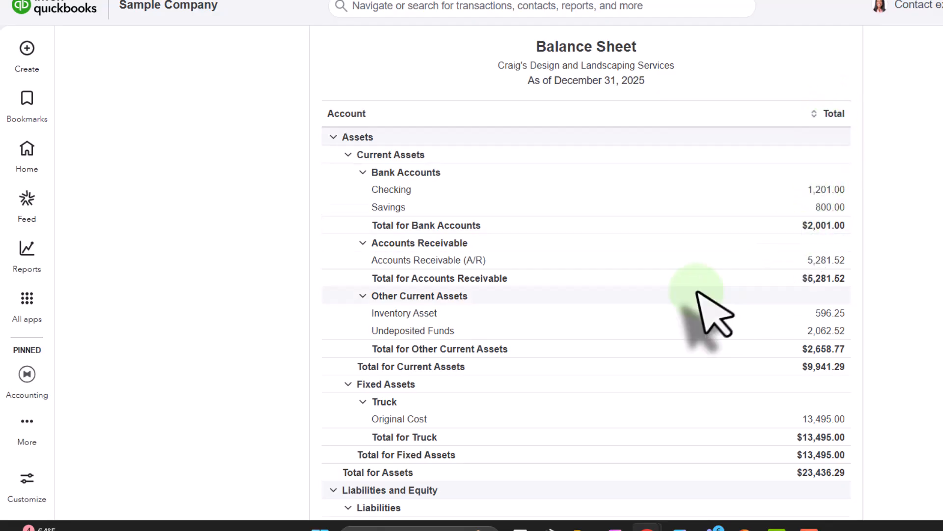
scroll(678, 295, up, 3)
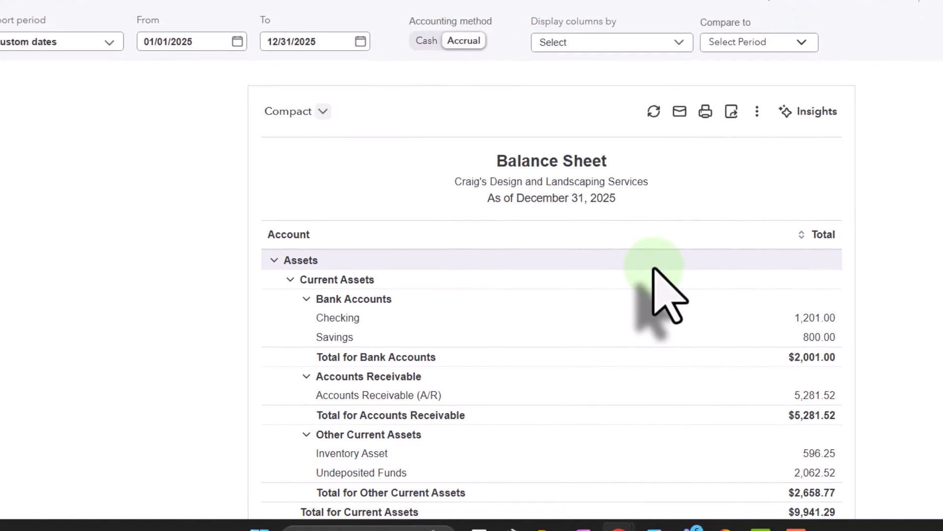
scroll(655, 271, down, 3)
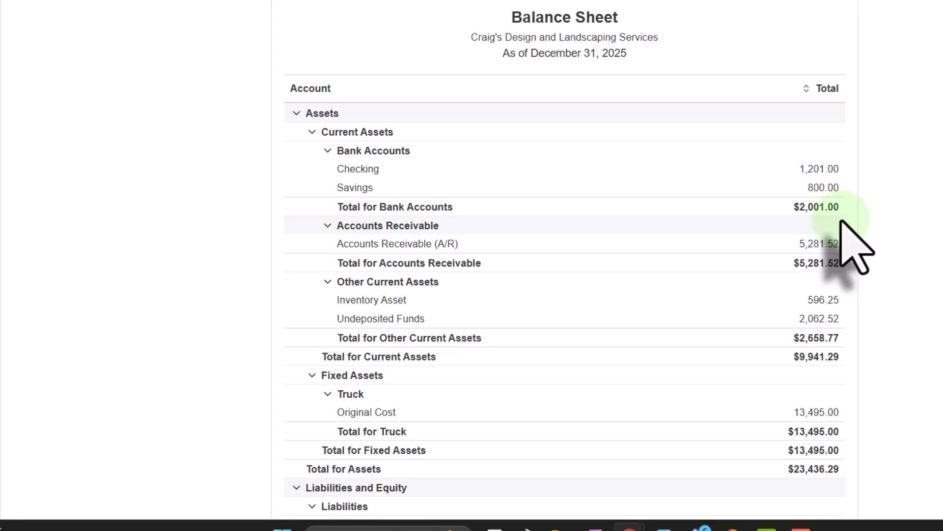
Step: Glance at the Profit and Loss report, then collapse the Balance Sheet's Liabilities and Equity and Assets sections
click(384, 7)
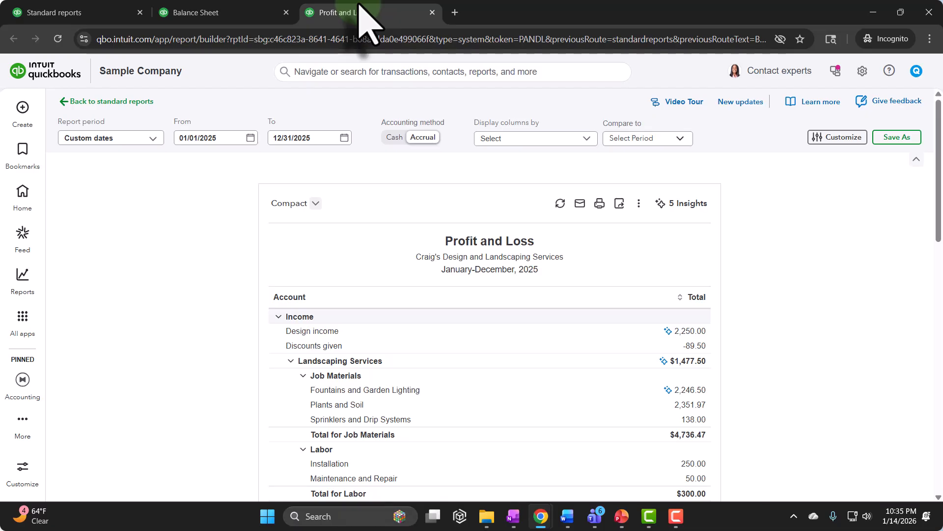
click(231, 14)
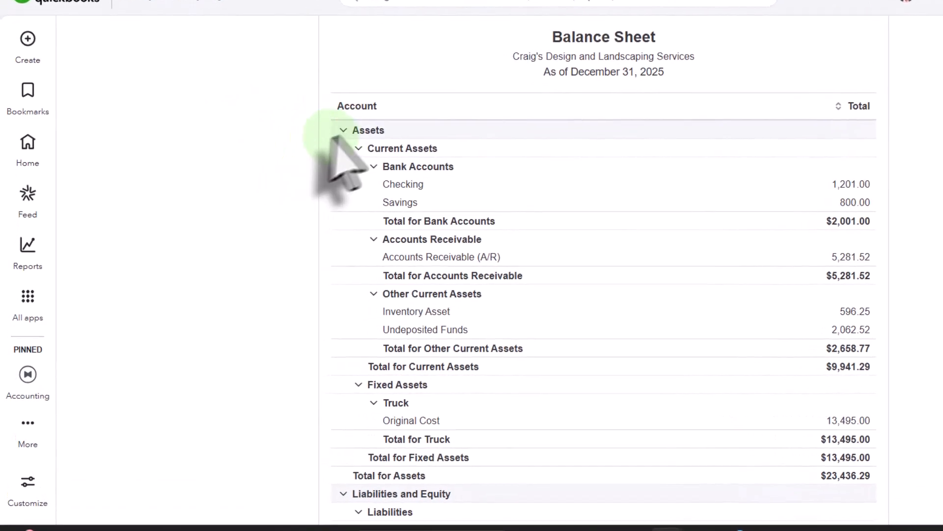
scroll(294, 319, down, 3)
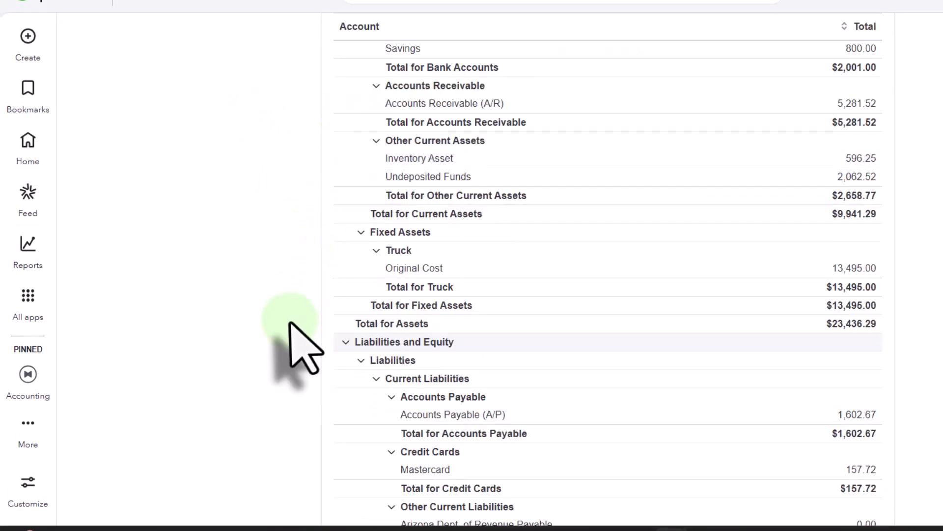
click(346, 342)
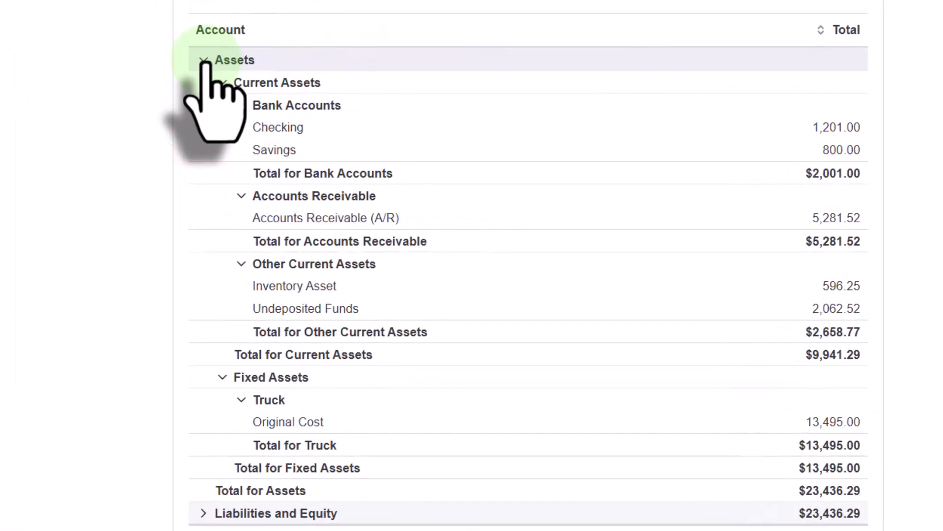
click(203, 60)
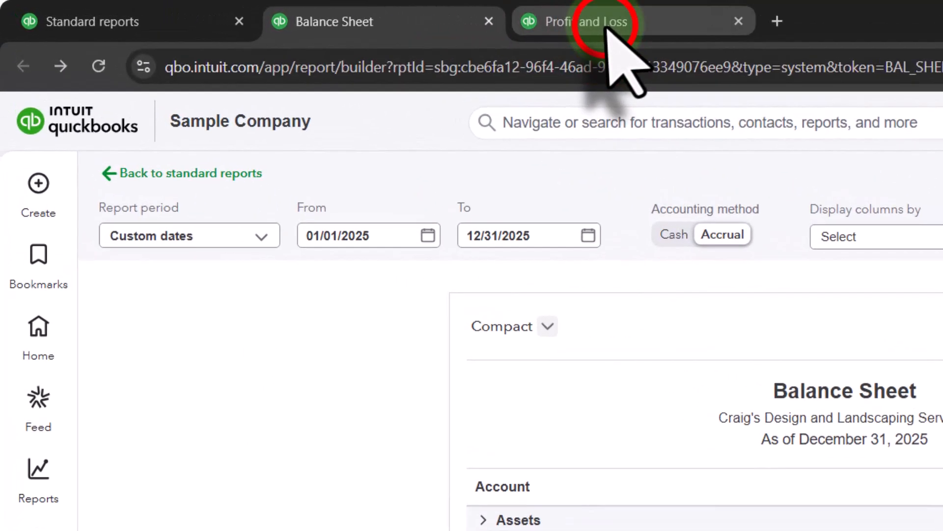
Step: Collapse the Profit and Loss report's Income, Cost of Goods Sold, Expenses and Other Expenses sections
click(605, 24)
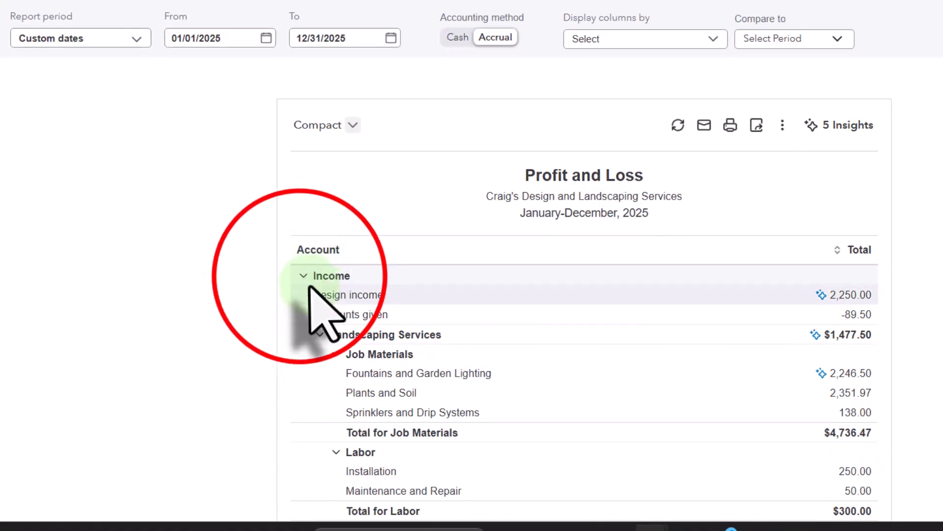
click(303, 275)
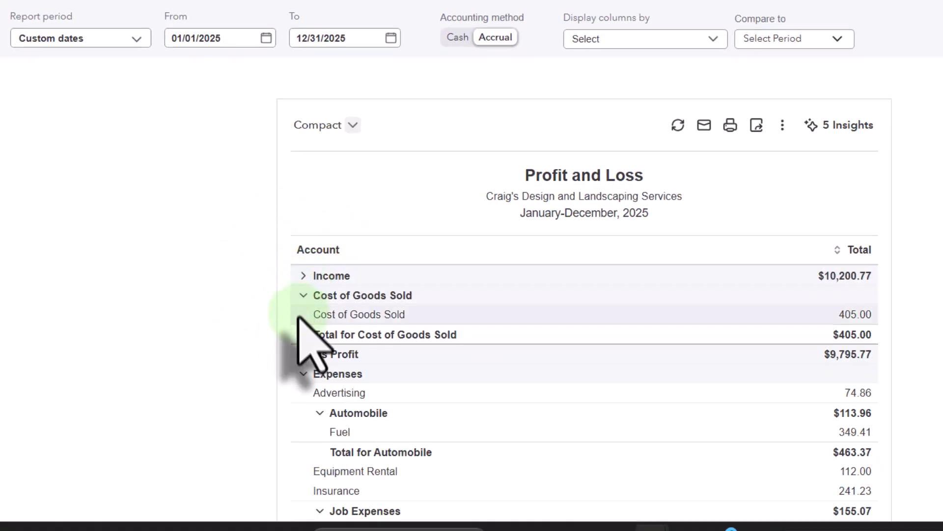
click(303, 295)
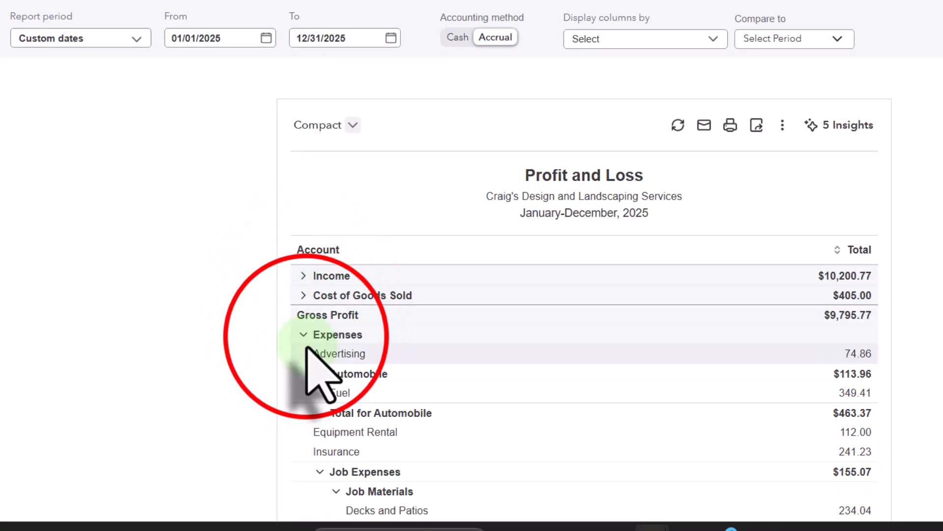
click(304, 335)
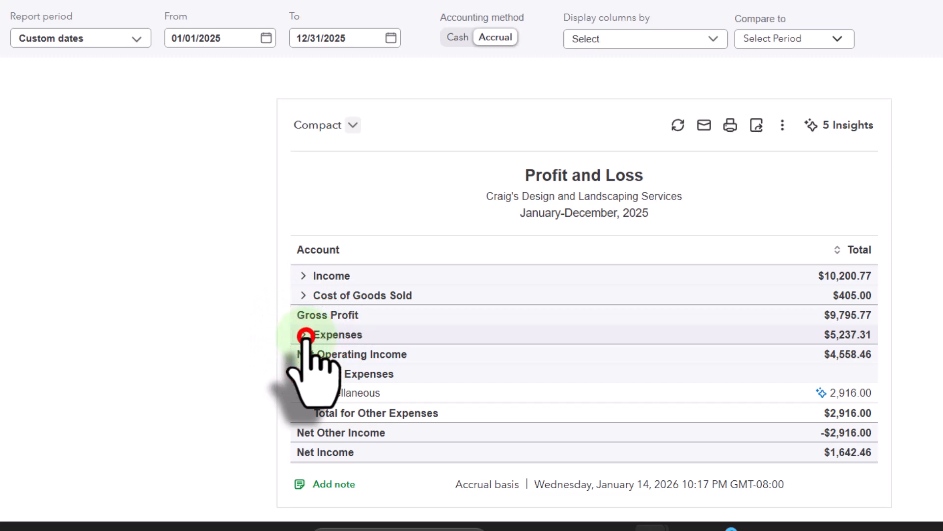
click(303, 335)
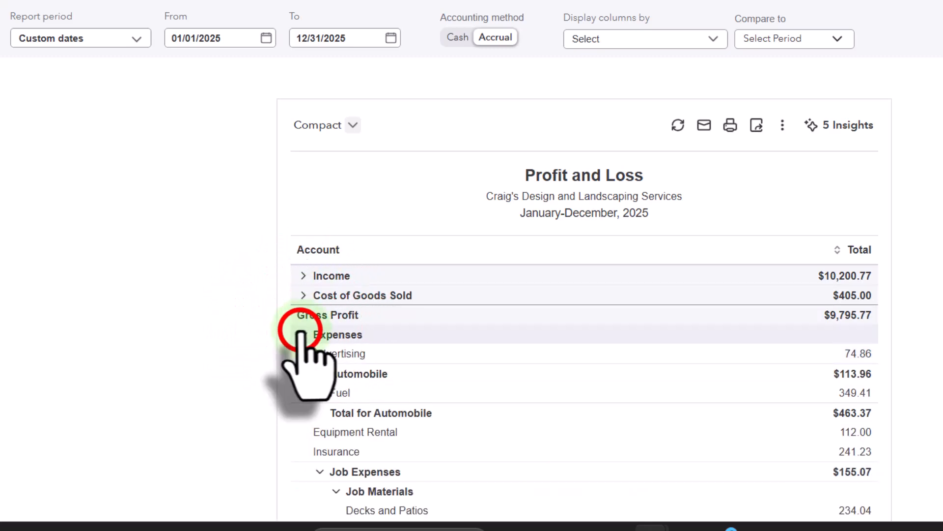
click(303, 334)
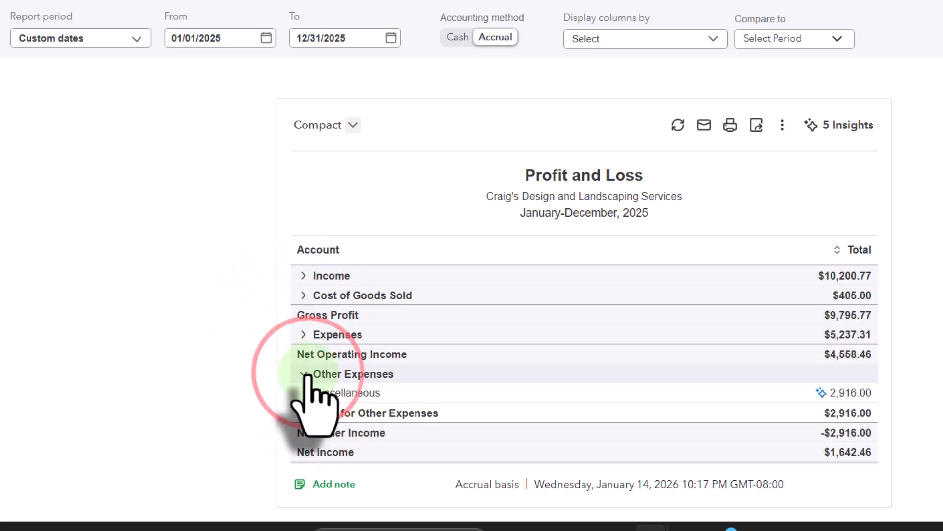
click(304, 375)
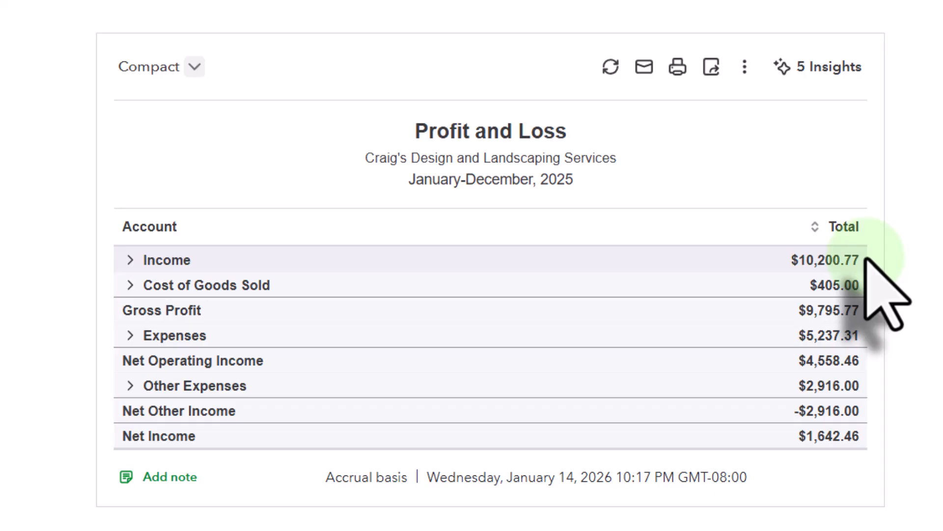
Step: Examine the accounts within the Profit and Loss report's Income section and collapse it again
click(129, 259)
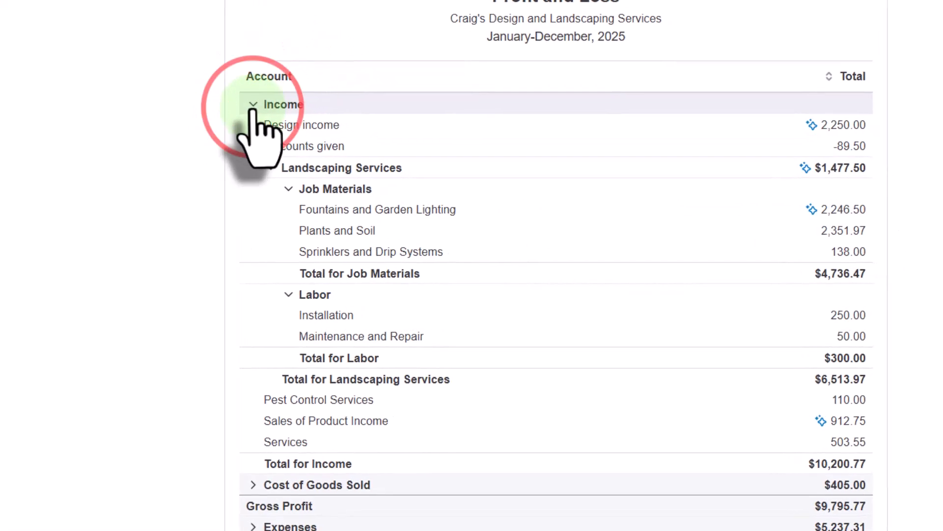
click(253, 105)
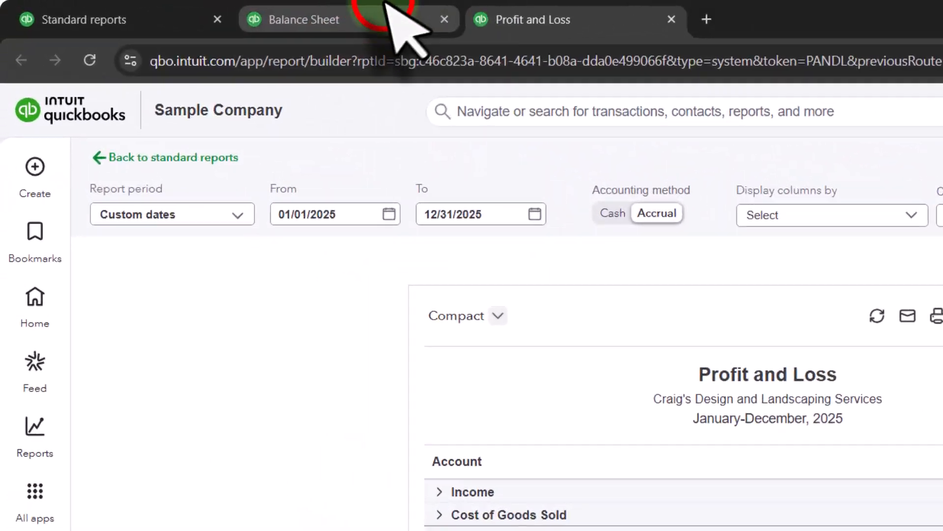
Step: Return to the Balance Sheet and expand its Assets and Liabilities and Equity sections
click(384, 10)
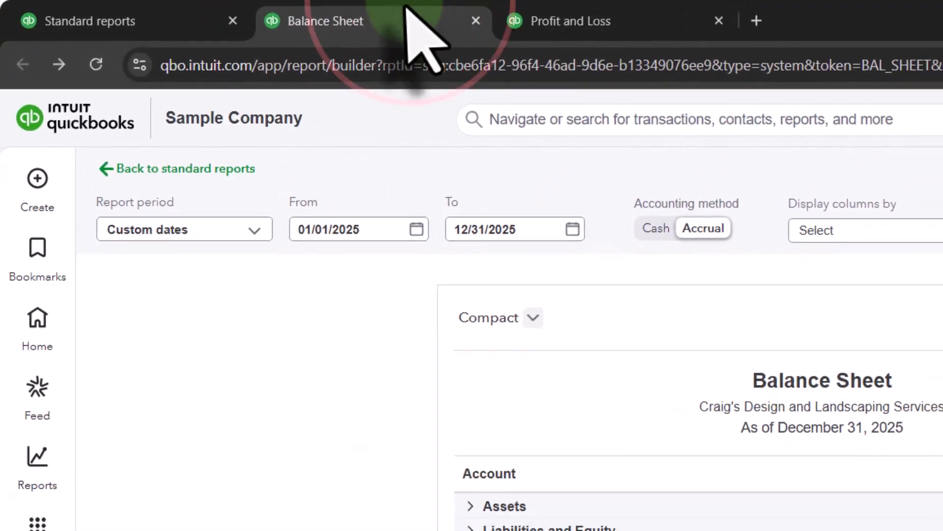
click(285, 302)
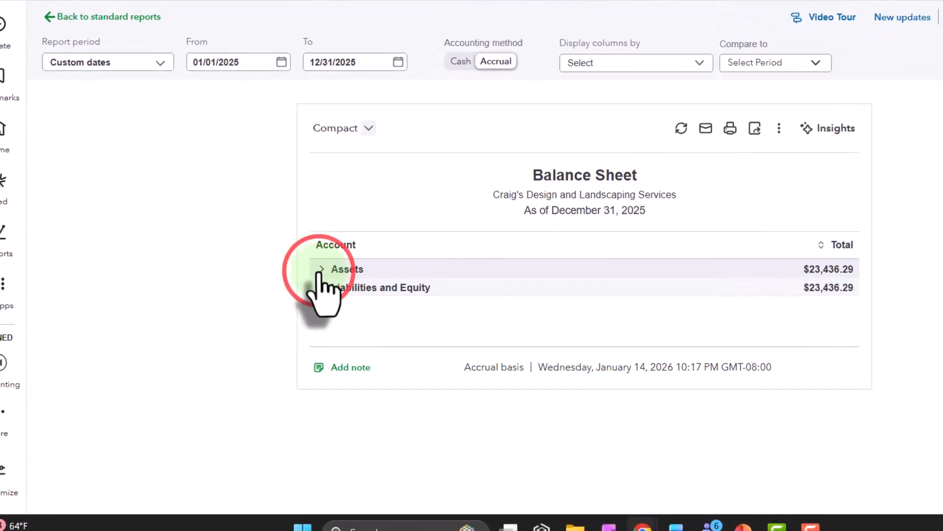
scroll(157, 297, down, 3)
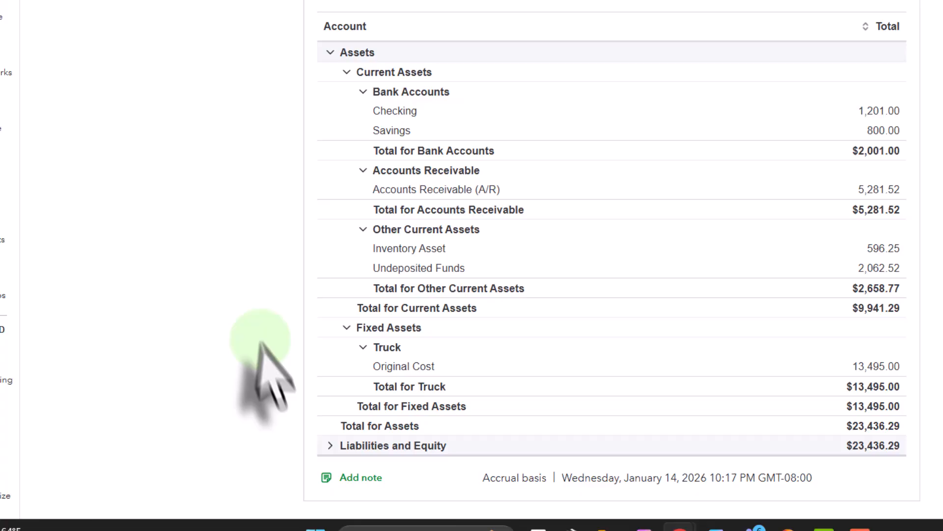
click(328, 445)
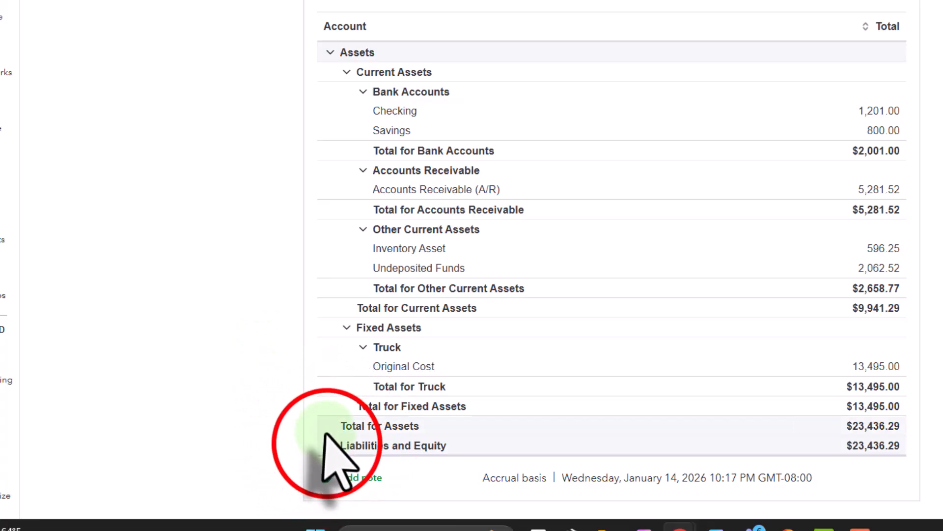
Step: Review the Business overview group in the standard reports list and return to the Balance Sheet
click(78, 10)
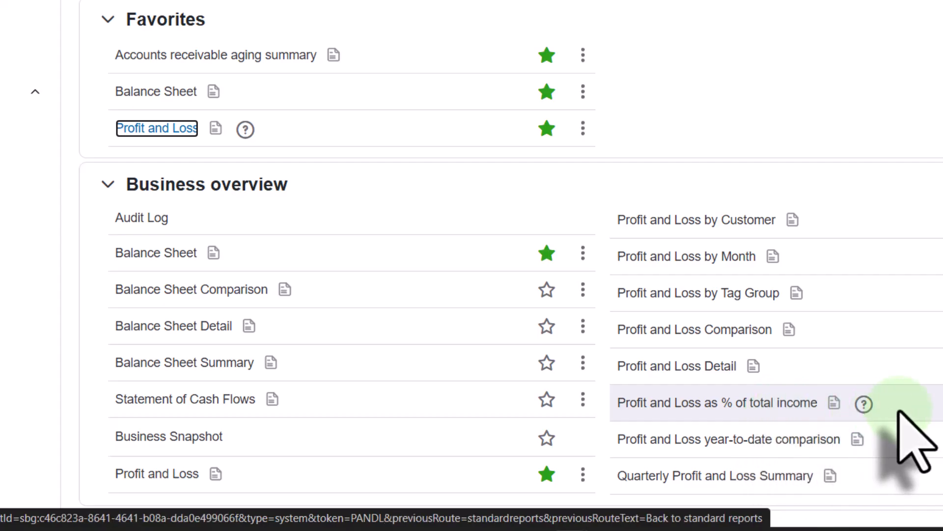
scroll(853, 410, down, 2)
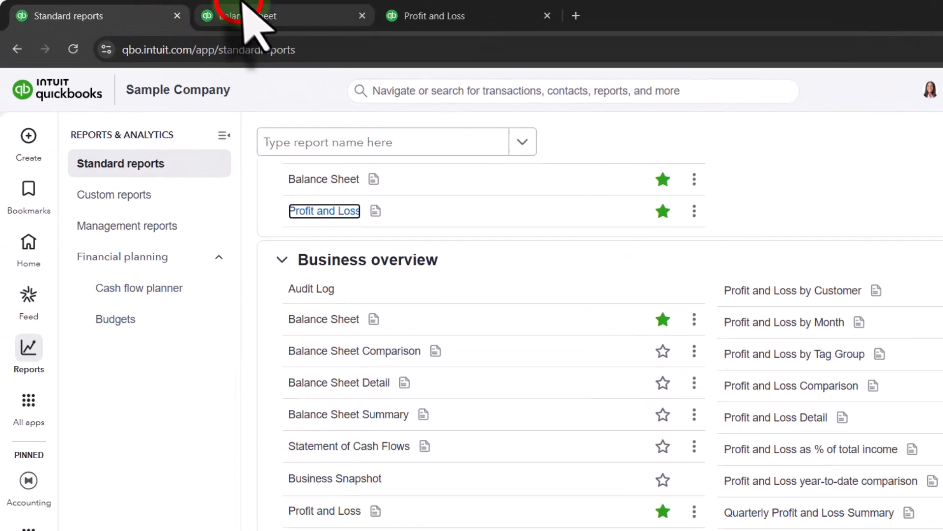
click(334, 7)
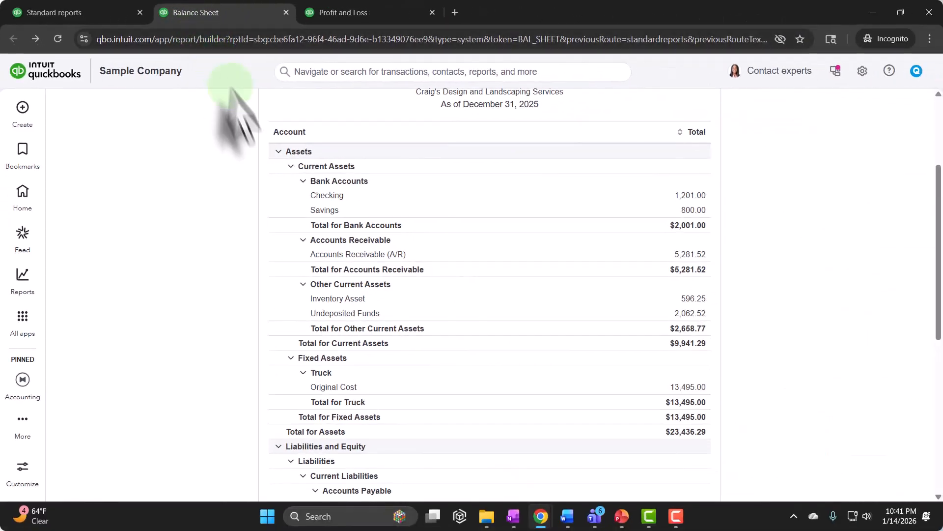
Step: Collapse the Bank Accounts, Accounts Receivable and Other Current Assets groups on the Balance Sheet
click(536, 320)
click(537, 320)
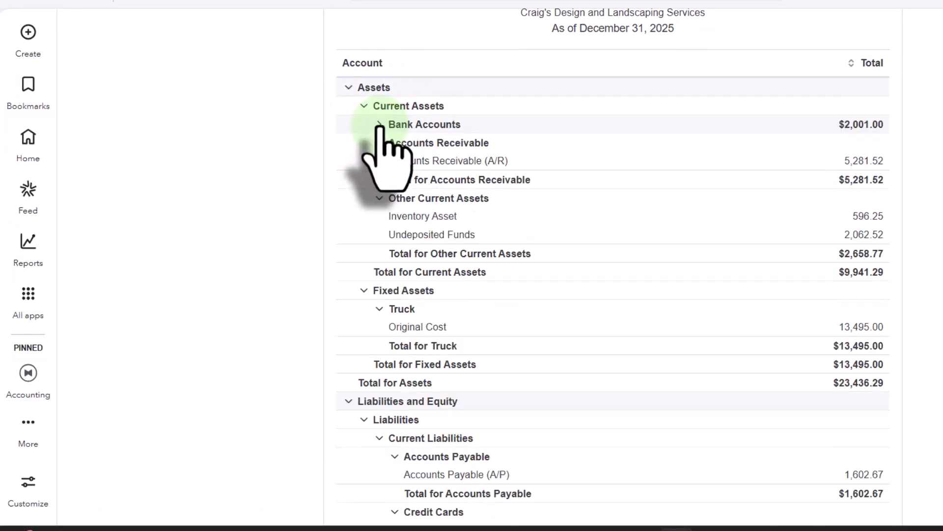
click(378, 142)
click(379, 161)
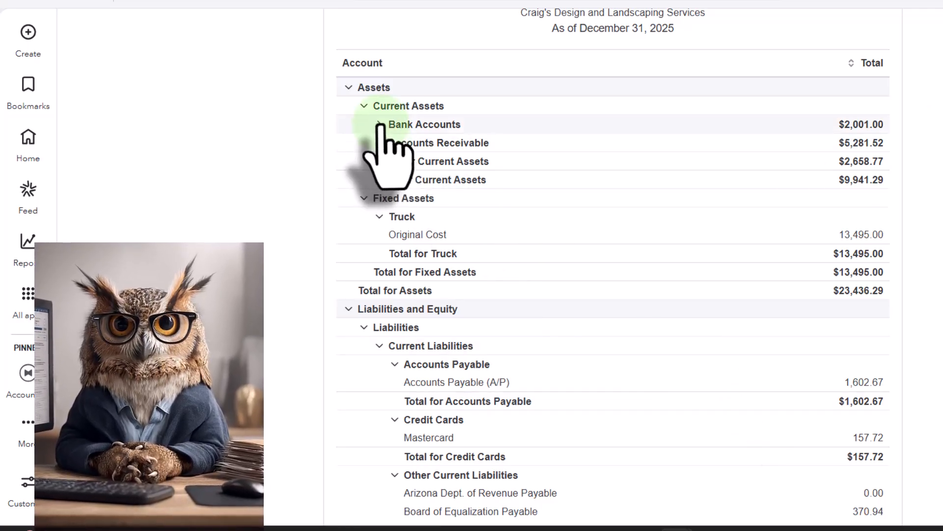
Step: Expand the Bank Accounts, Accounts Receivable and Other Current Assets groups again
scroll(381, 127, up, 3)
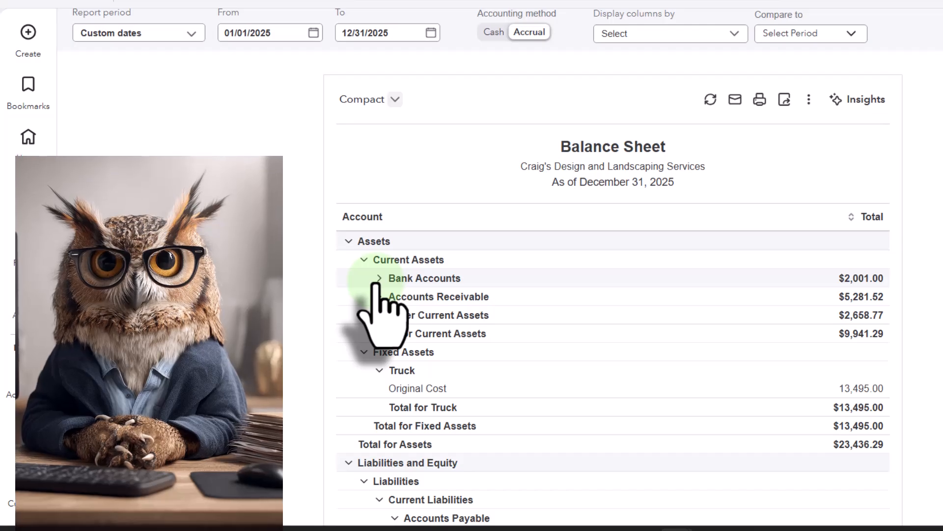
click(378, 280)
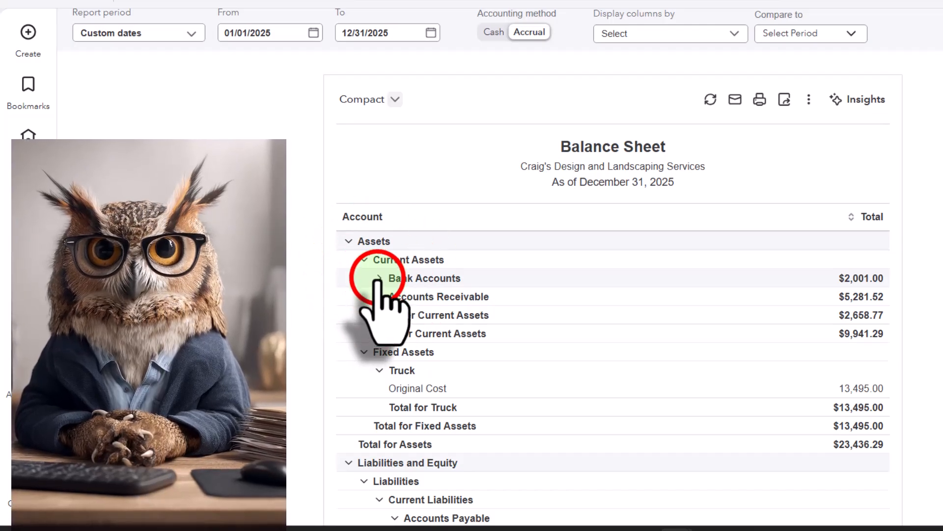
click(381, 352)
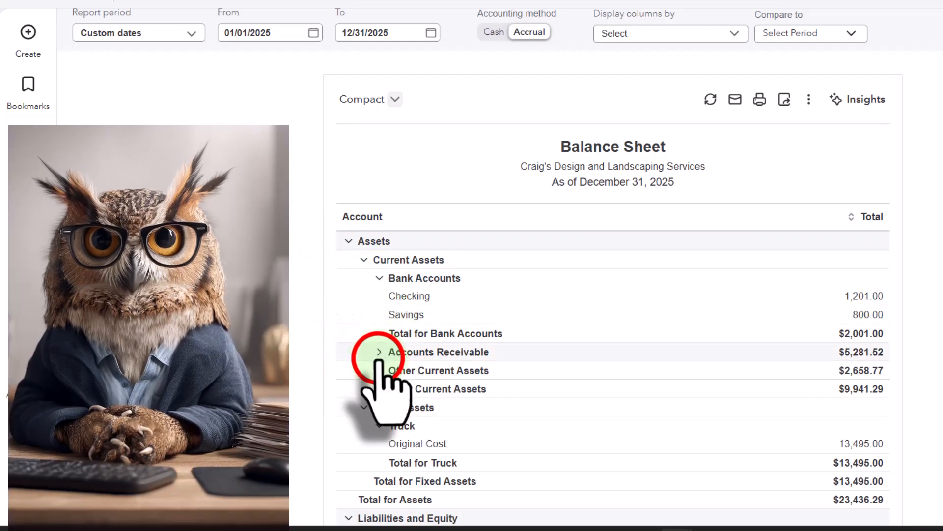
click(379, 407)
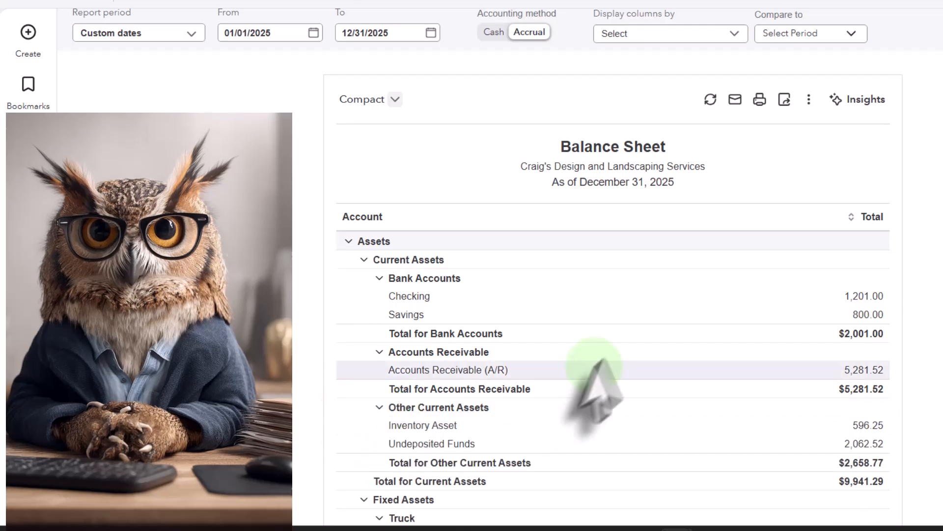
Step: Add a % of Column comparison to the Balance Sheet
scroll(611, 358, up, 2)
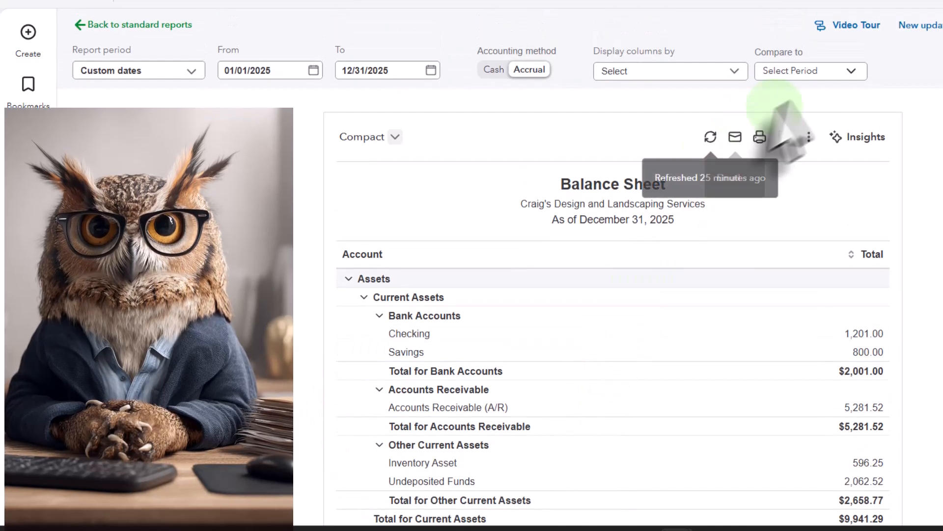
click(851, 71)
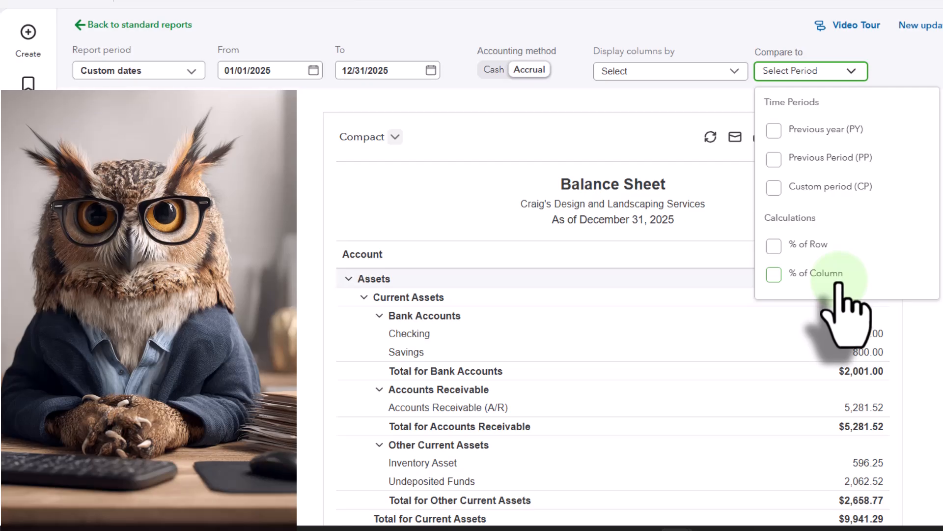
click(774, 275)
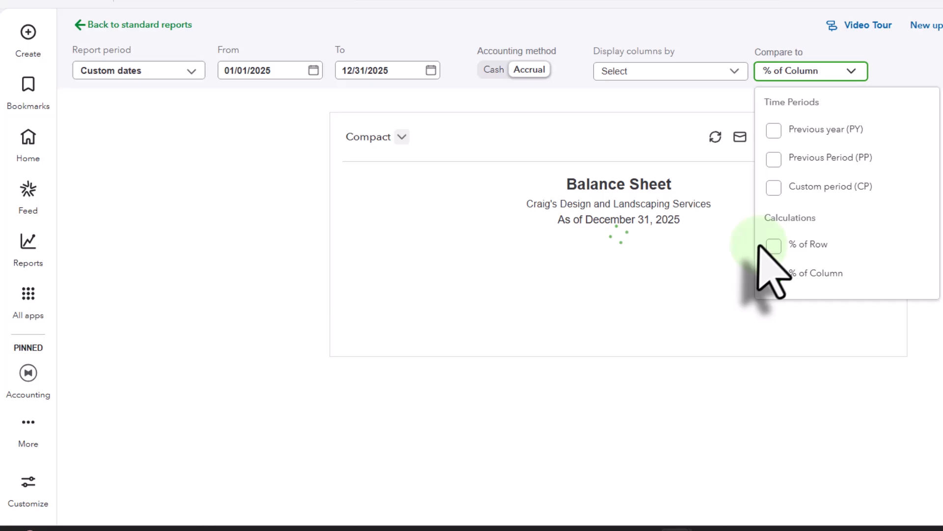
click(212, 271)
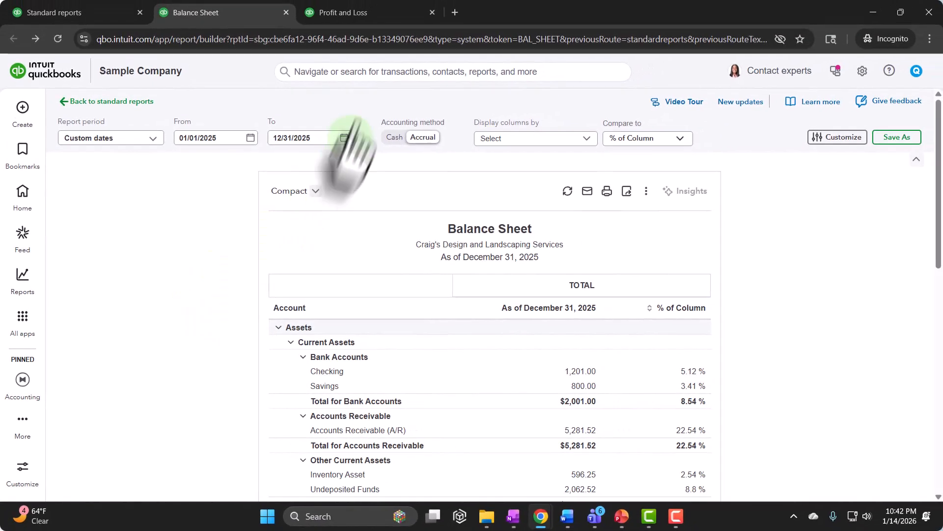
Step: Review the Profit and Loss report's comparison options without applying any, and return to the Balance Sheet
click(407, 11)
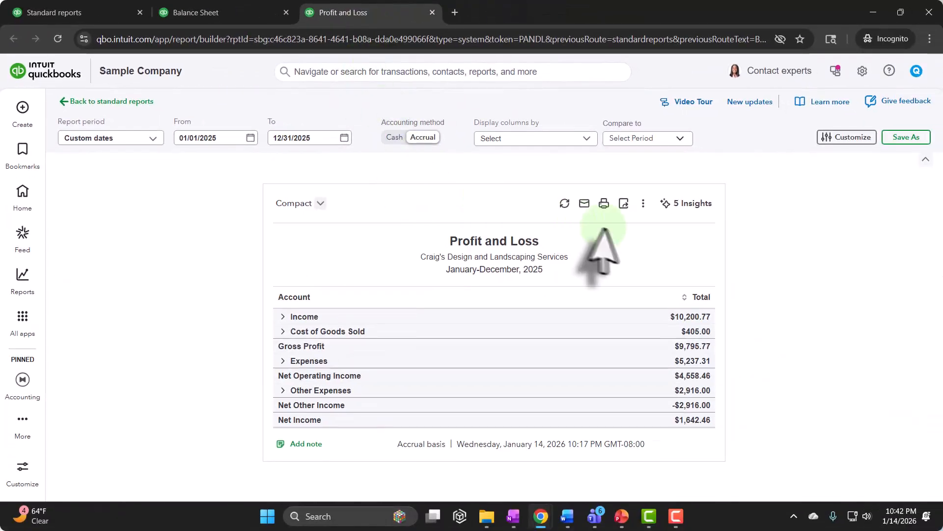
click(802, 62)
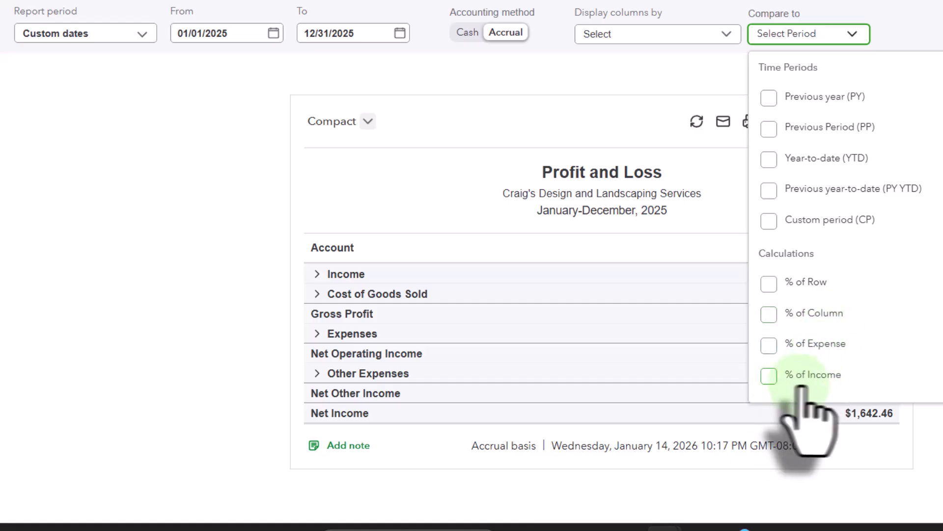
click(111, 280)
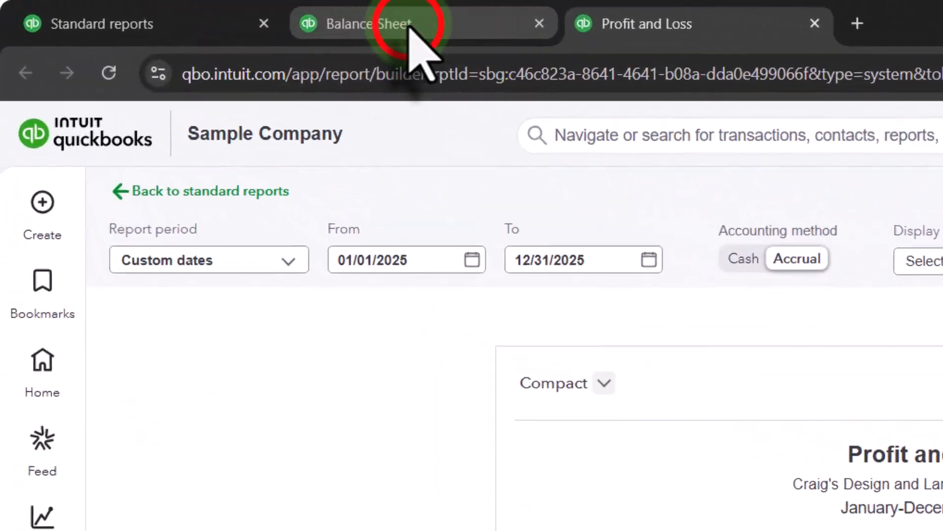
click(408, 28)
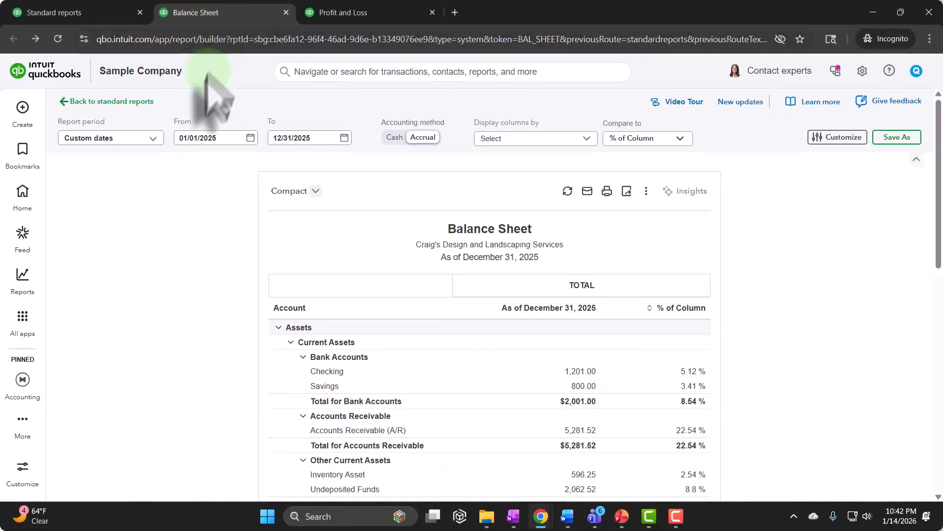
Step: Check the Balance Sheet's comparison options, close them unchanged and examine the % of Column figures for the assets
click(639, 140)
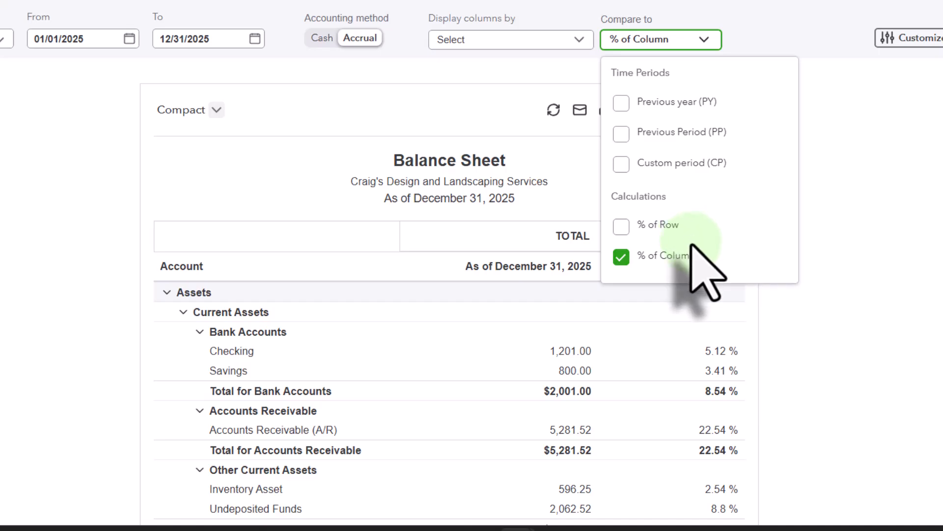
click(10, 275)
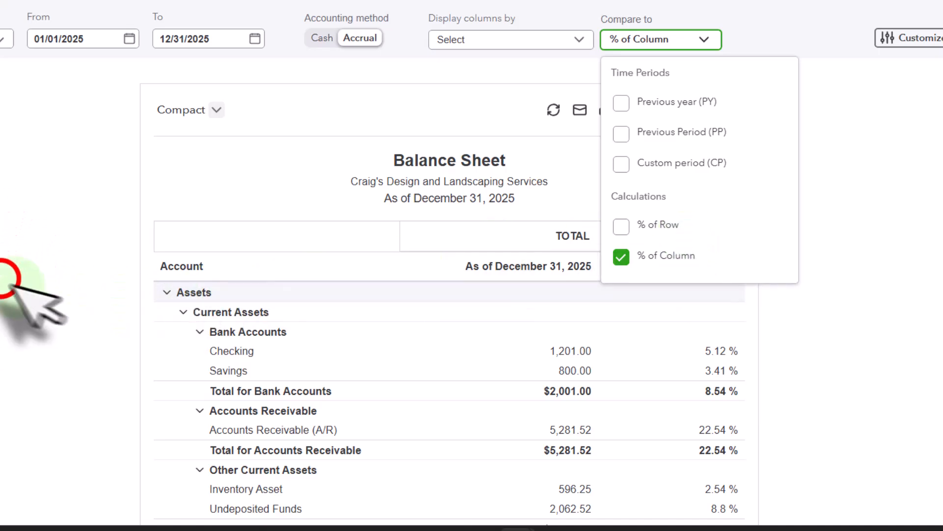
scroll(8, 294, down, 3)
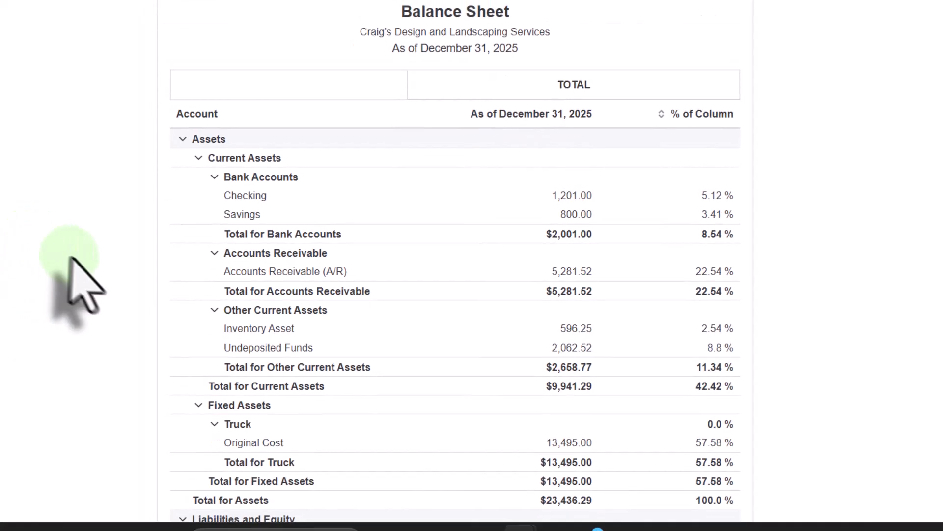
Step: Open the Windows Calculator, keep it on top in compact mode and place it beside the Balance Sheet
click(341, 511)
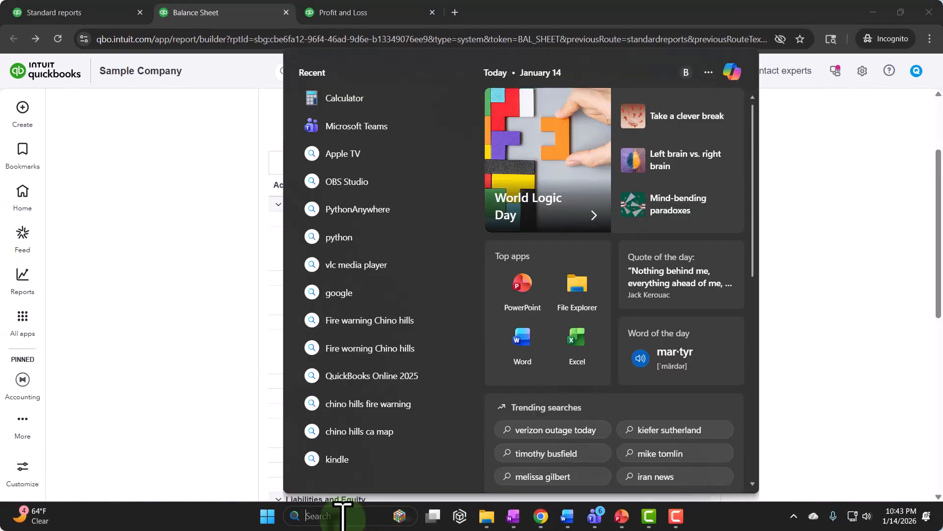
click(338, 99)
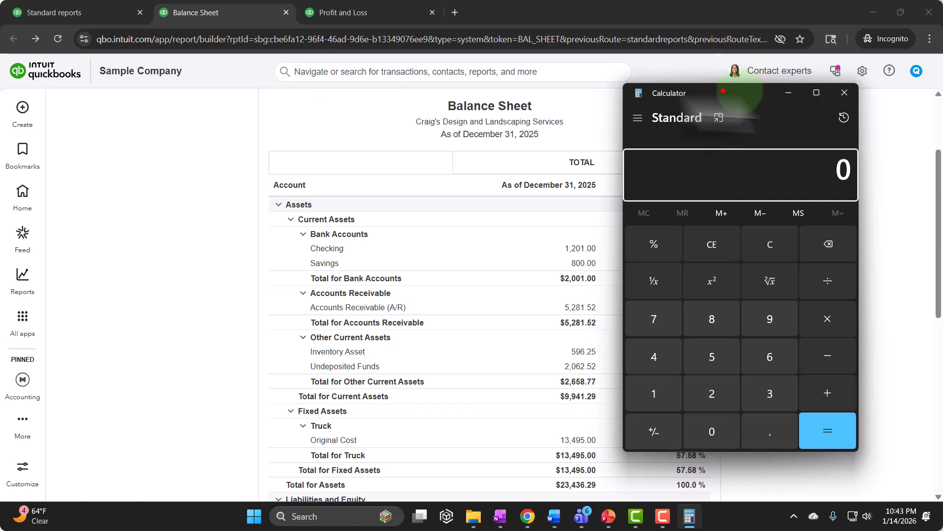
drag(727, 89, 183, 85)
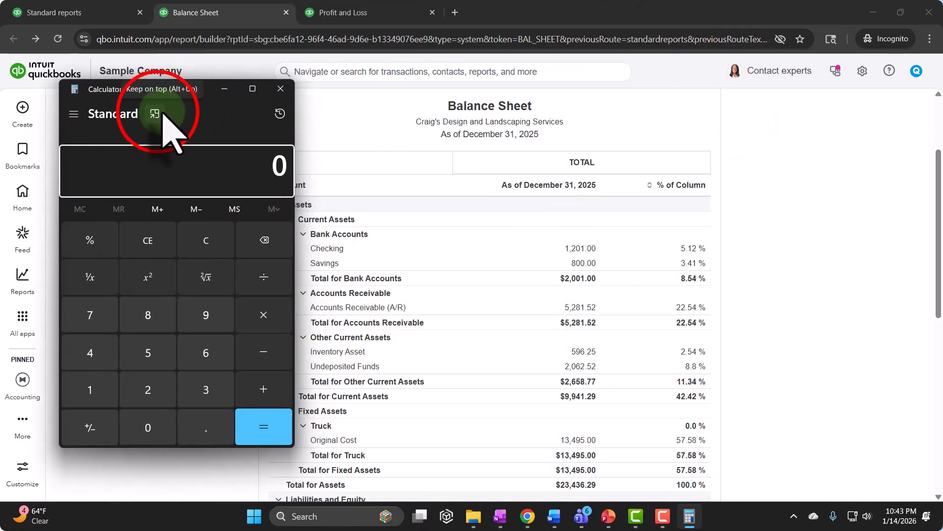
click(154, 114)
drag(774, 44, 117, 156)
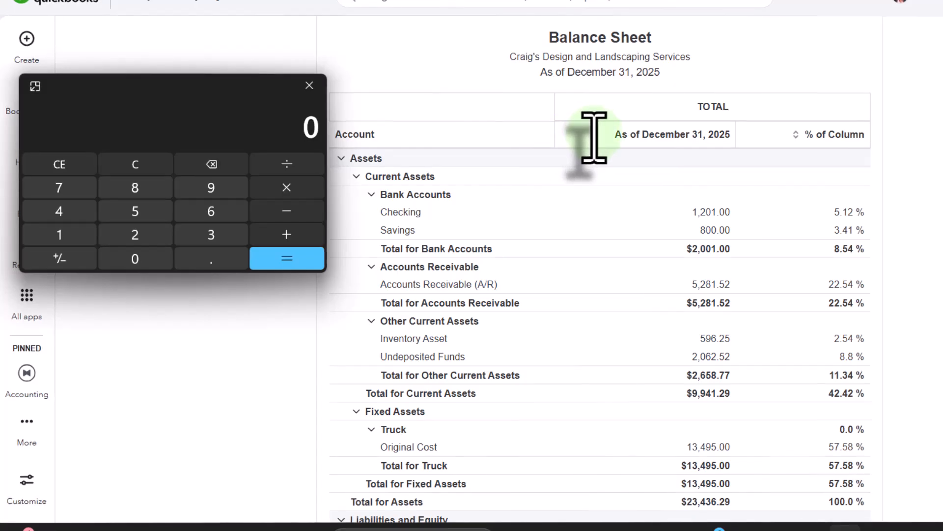
Step: Collapse the Bank Accounts, Accounts Receivable, Other Current Assets and Fixed Assets groups and the Liabilities and Equity section
click(371, 194)
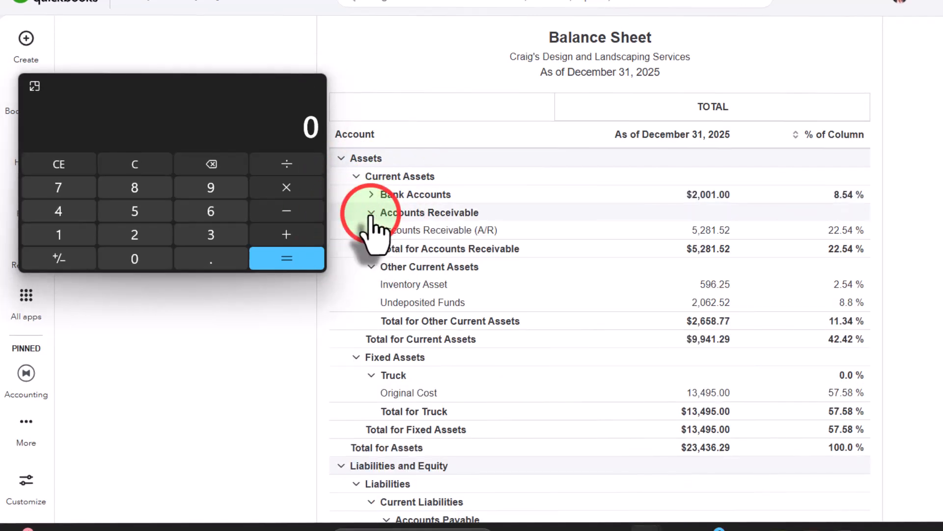
click(371, 213)
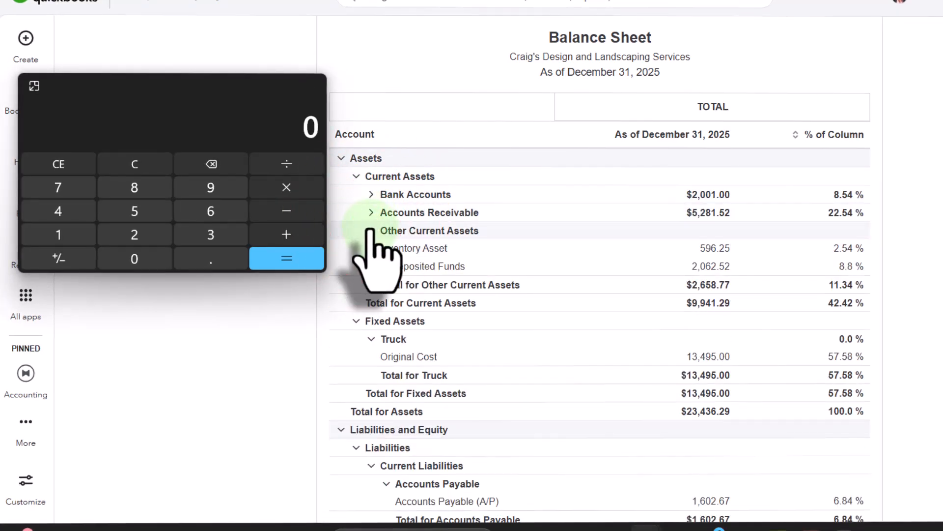
click(371, 230)
click(357, 267)
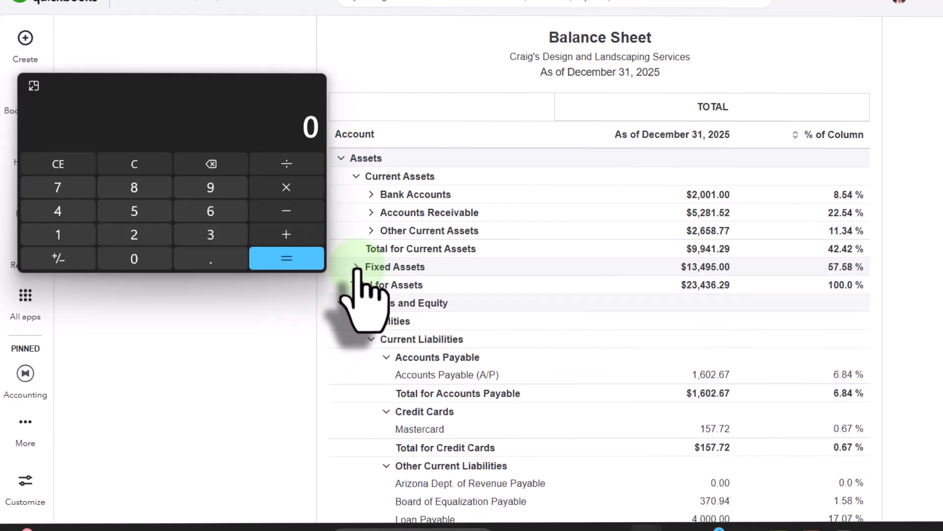
click(341, 303)
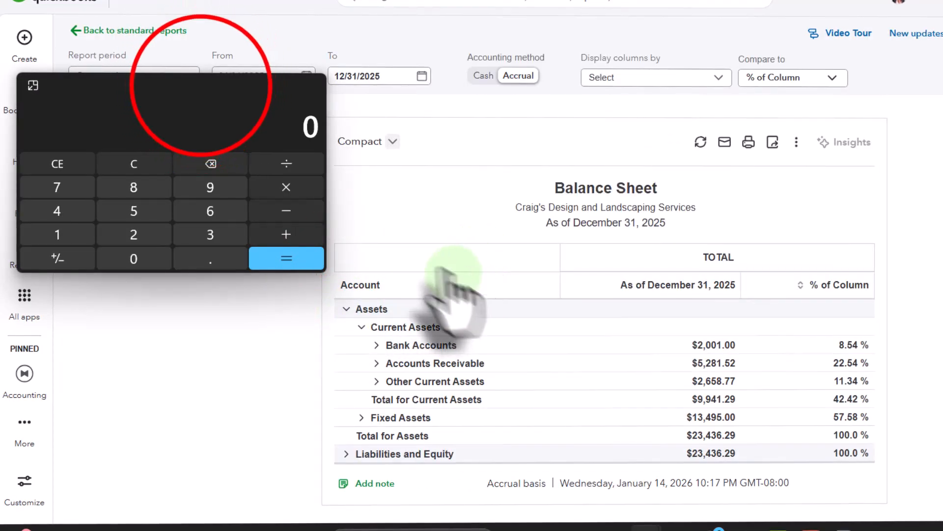
Step: Move the calculator clear of the report filters and divide the Bank Accounts total, 2,001, by total assets, 23,436.29
drag(207, 88, 214, 250)
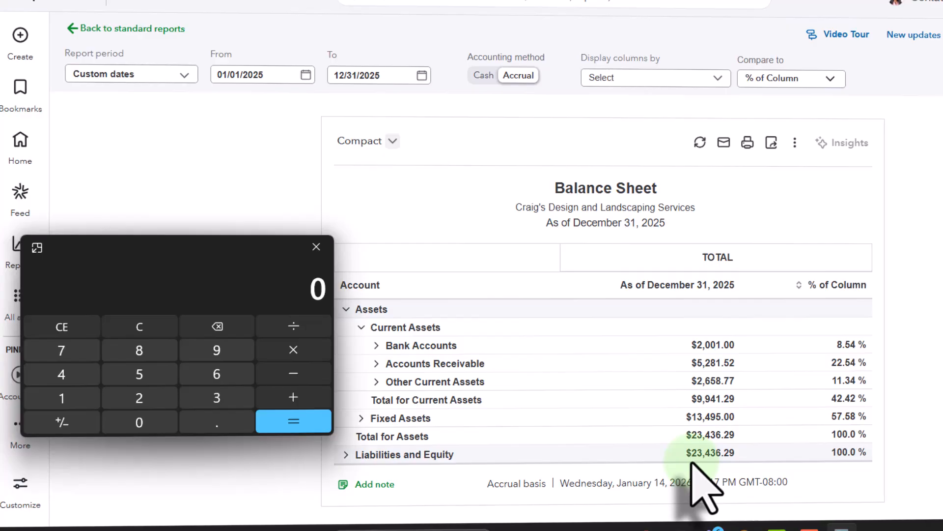
click(147, 333)
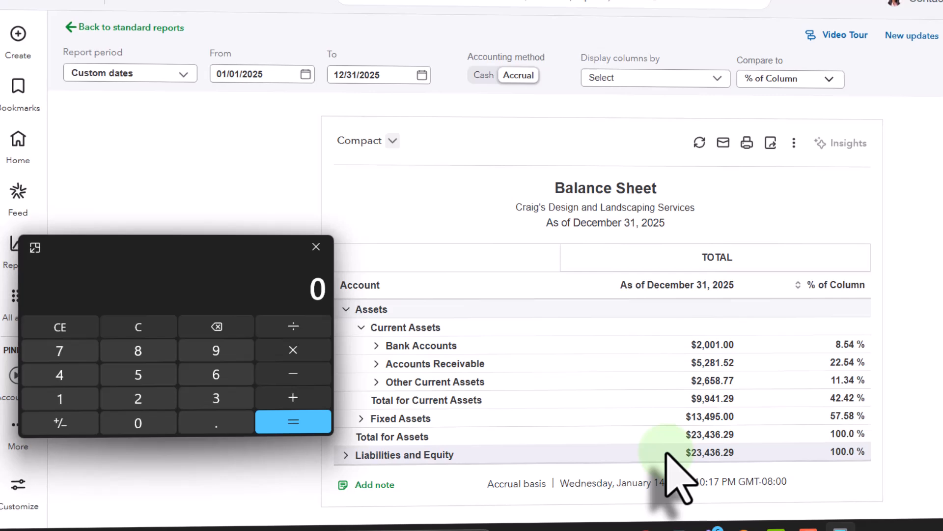
click(143, 329)
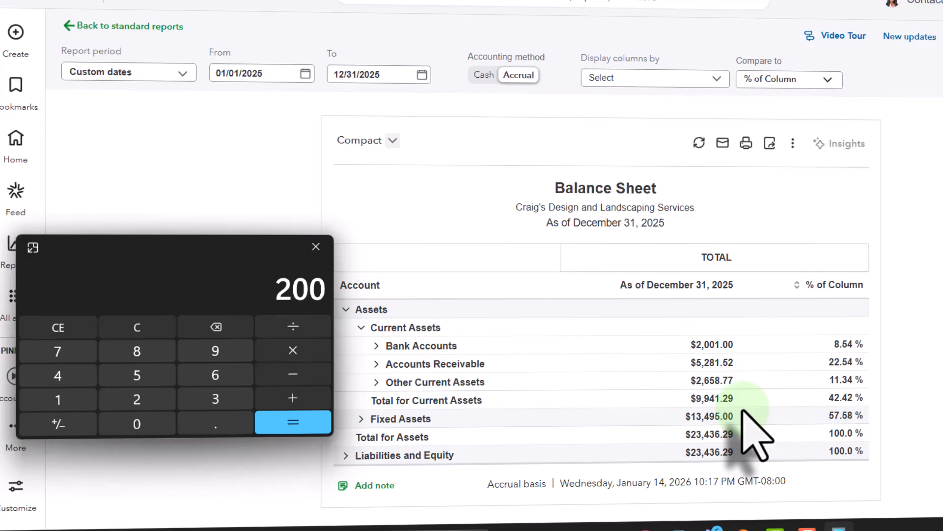
text(1)
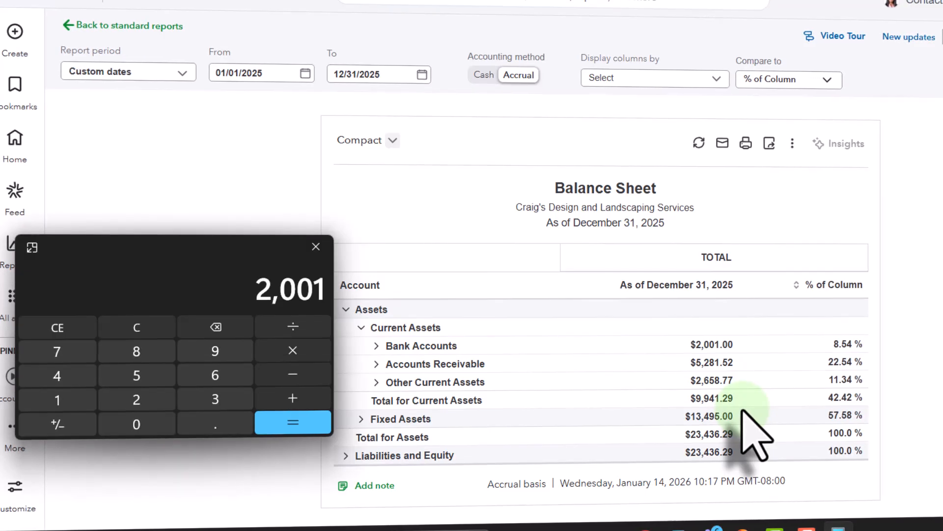
text(23436.29)
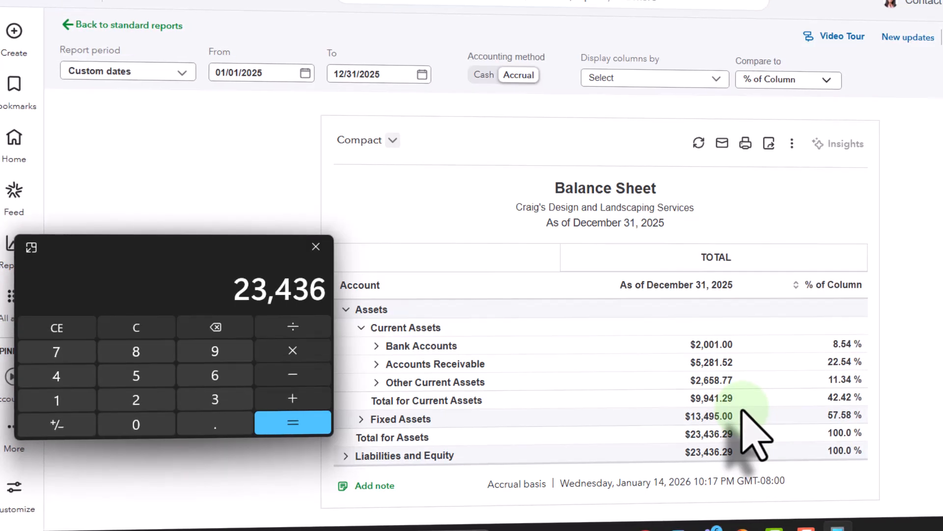
key(Return)
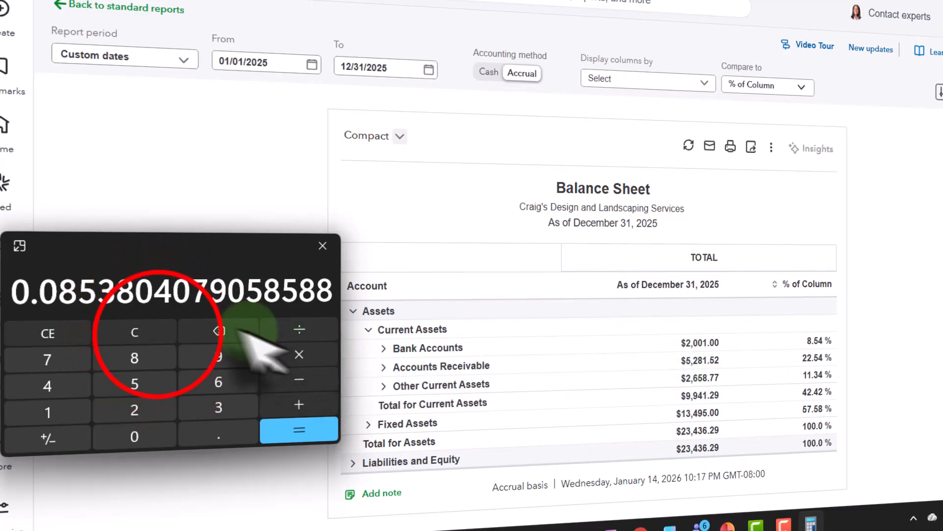
Step: Clear the calculator and divide the Accounts Receivable total, 5,281.52, by total assets, 23,436.29
click(134, 332)
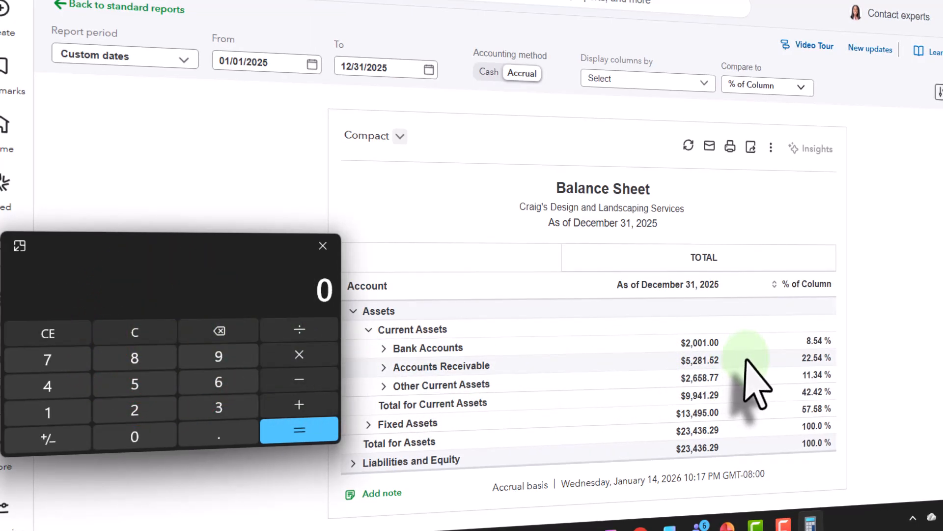
text(5281.52)
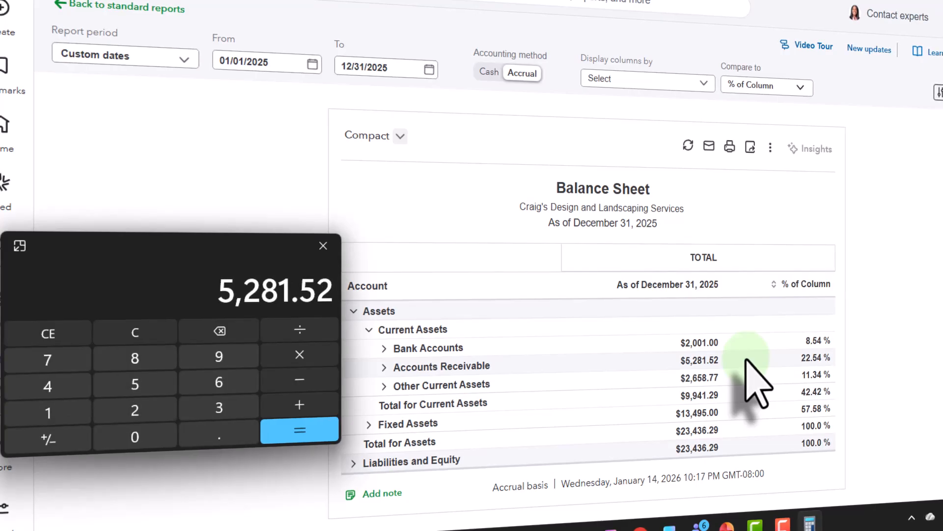
text(23436.)
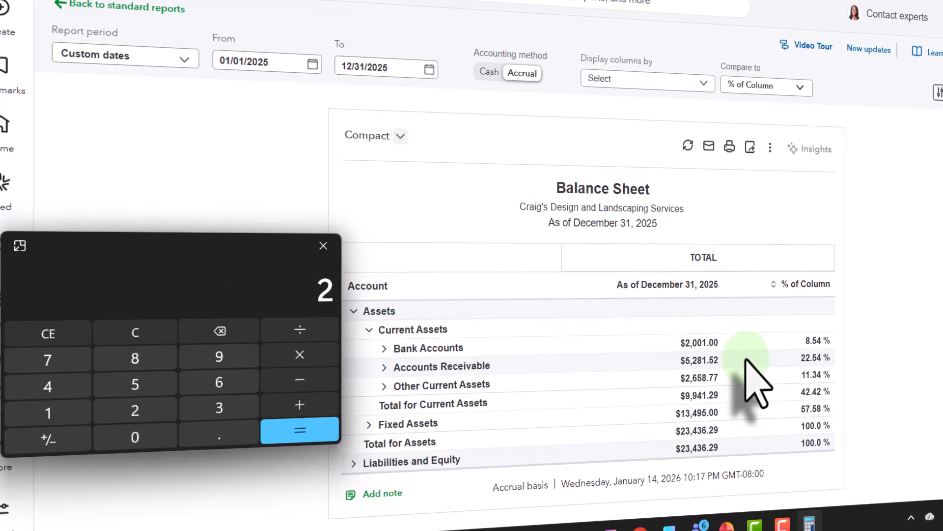
text(29)
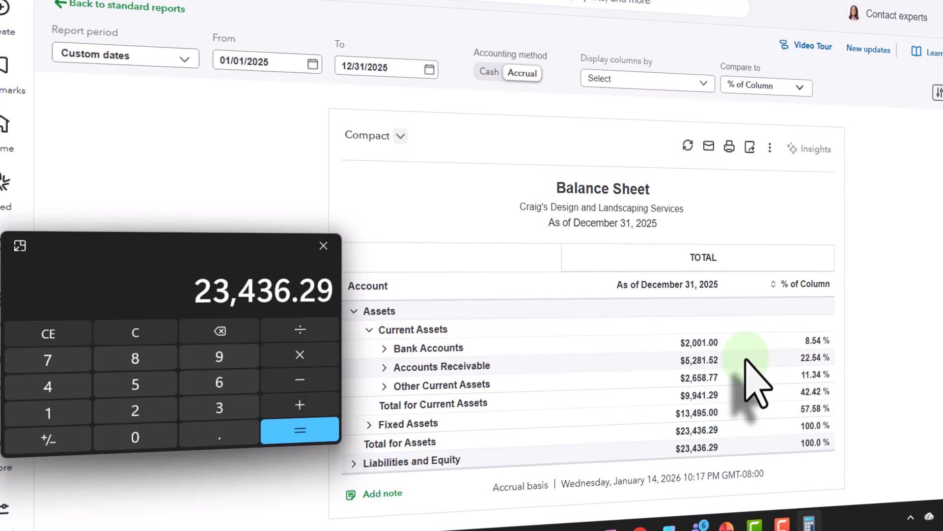
key(Return)
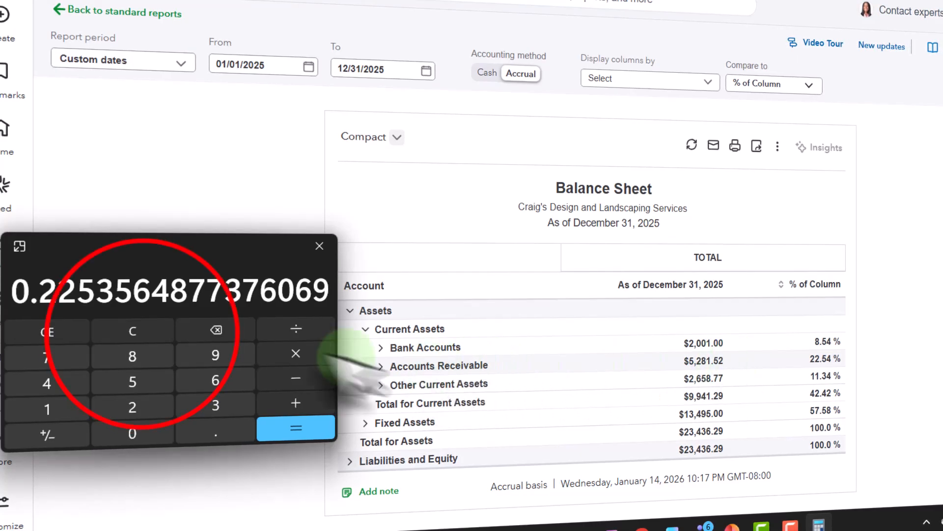
Step: Clear the calculator and divide the Fixed Assets total, 13,495, by total assets, 23,436.29
click(142, 335)
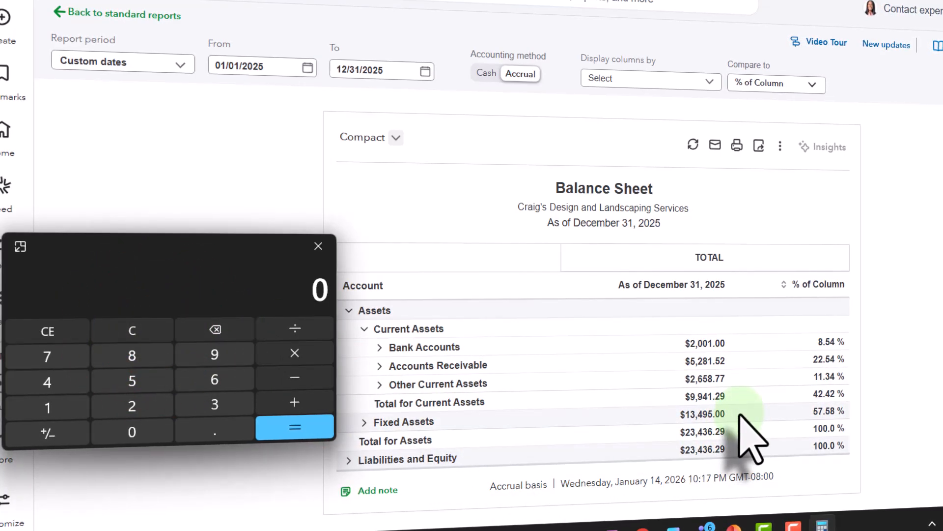
text(13,495)
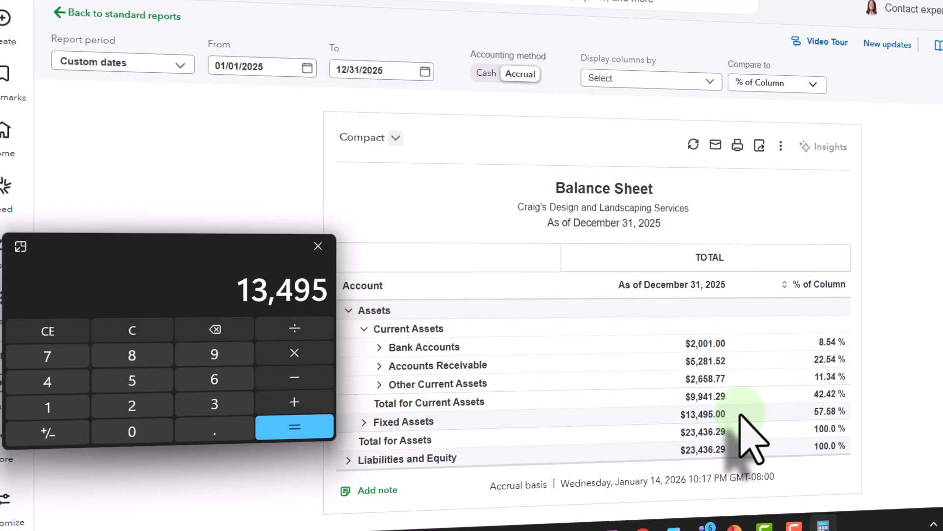
key(slash)
text(2)
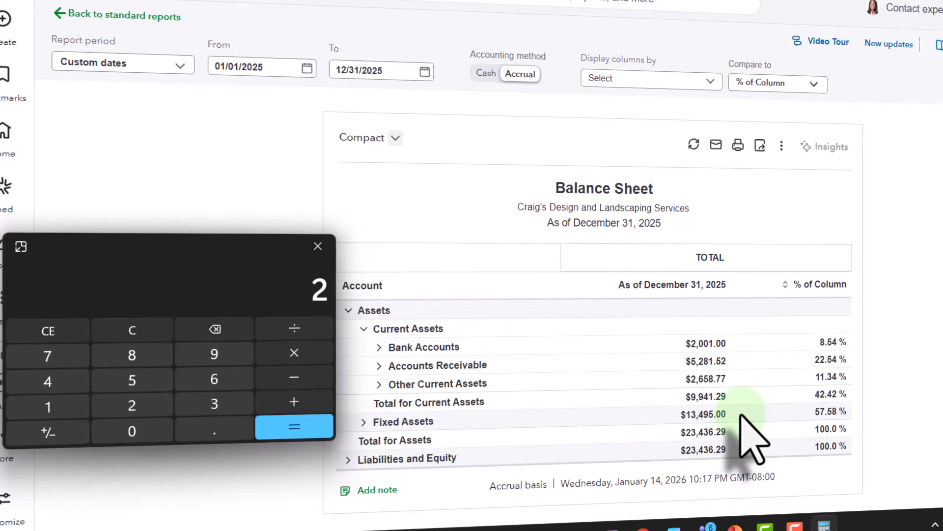
text(3436.29)
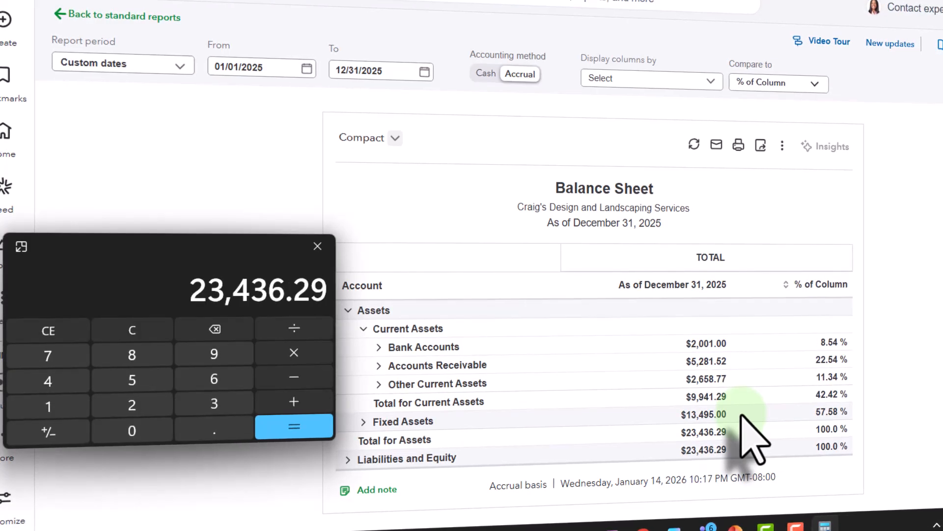
key(Return)
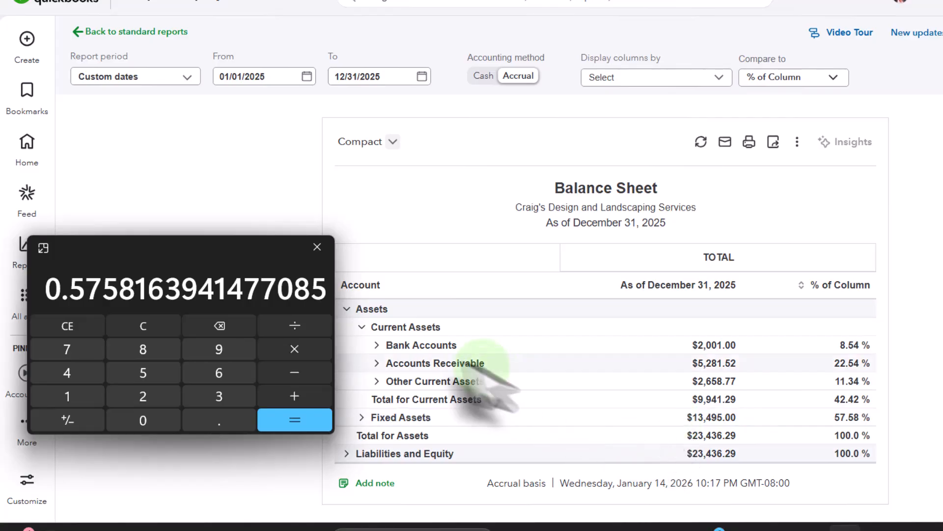
Step: Collapse Assets and expand Liabilities and Equity with its Current Liabilities, Long-term Liabilities and Equity groups collapsed to their totals
click(348, 308)
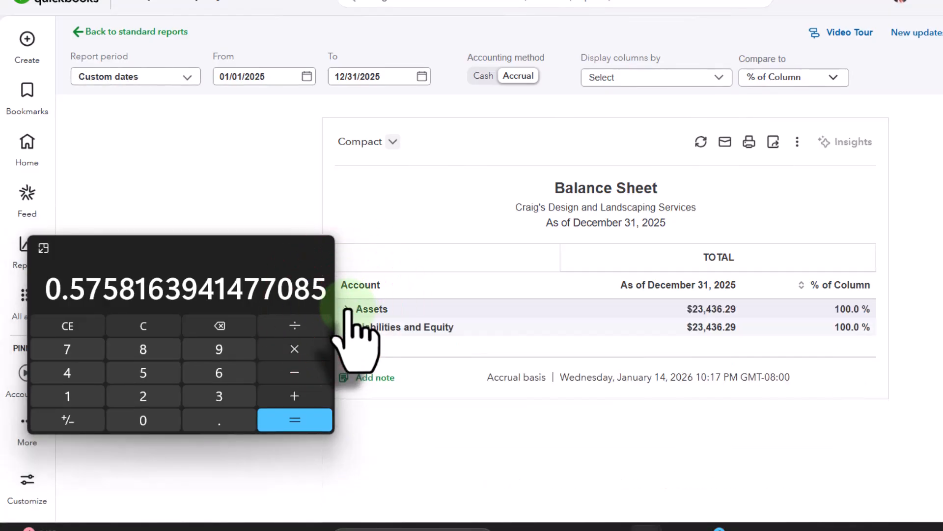
click(347, 327)
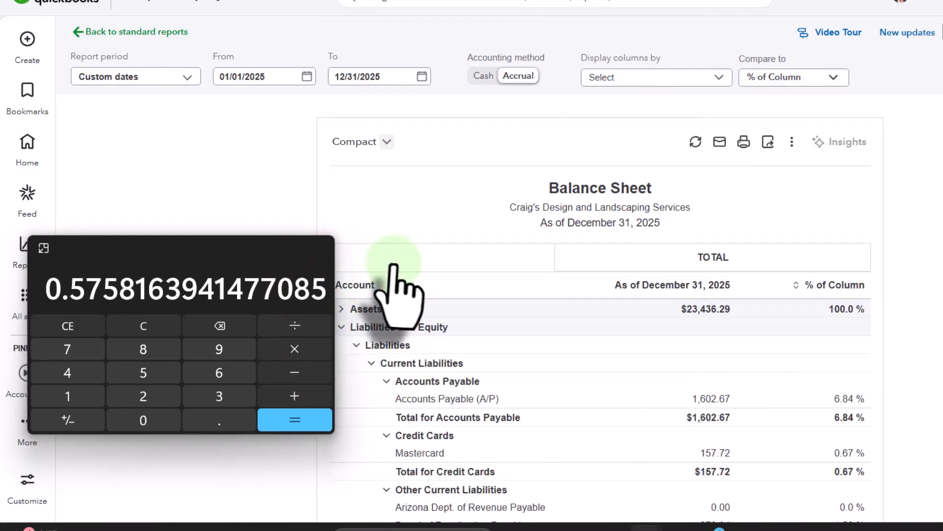
scroll(401, 268, down, 2)
scroll(403, 265, down, 2)
click(372, 213)
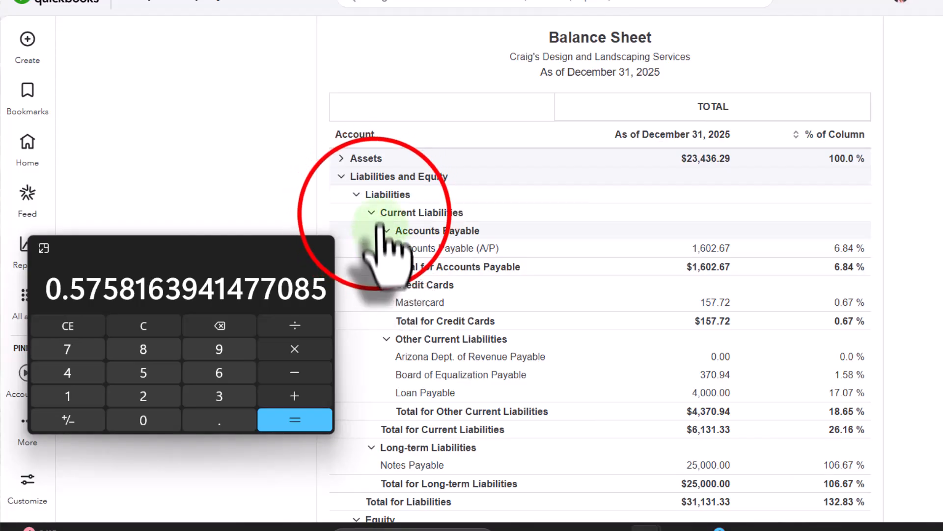
click(372, 292)
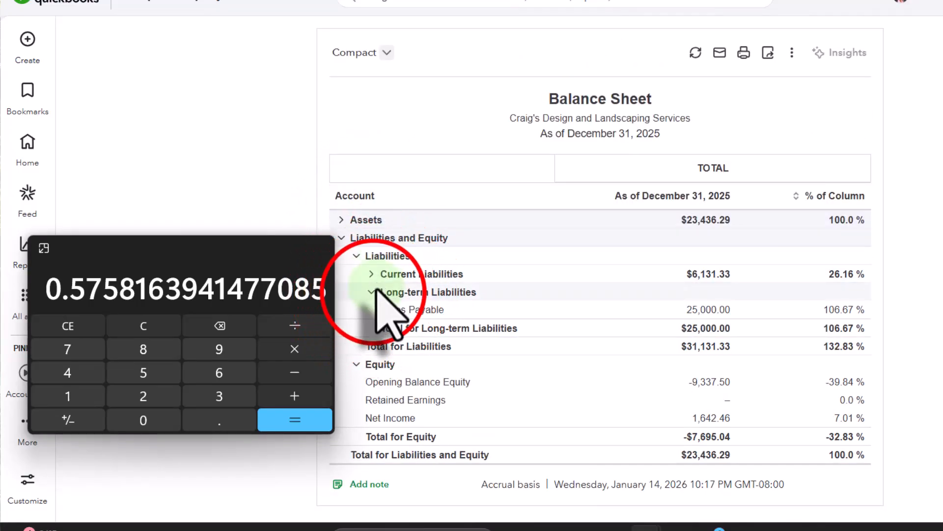
scroll(374, 295, up, 1)
click(356, 364)
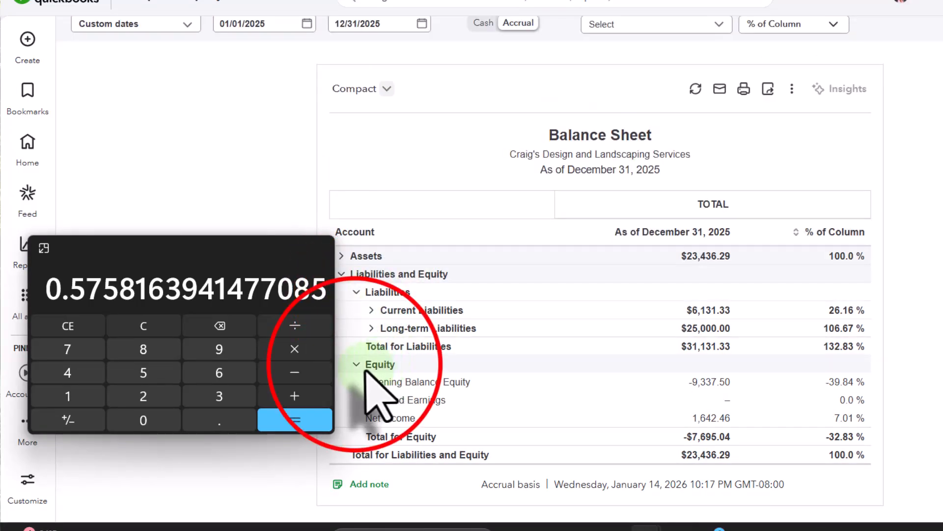
scroll(361, 339, up, 1)
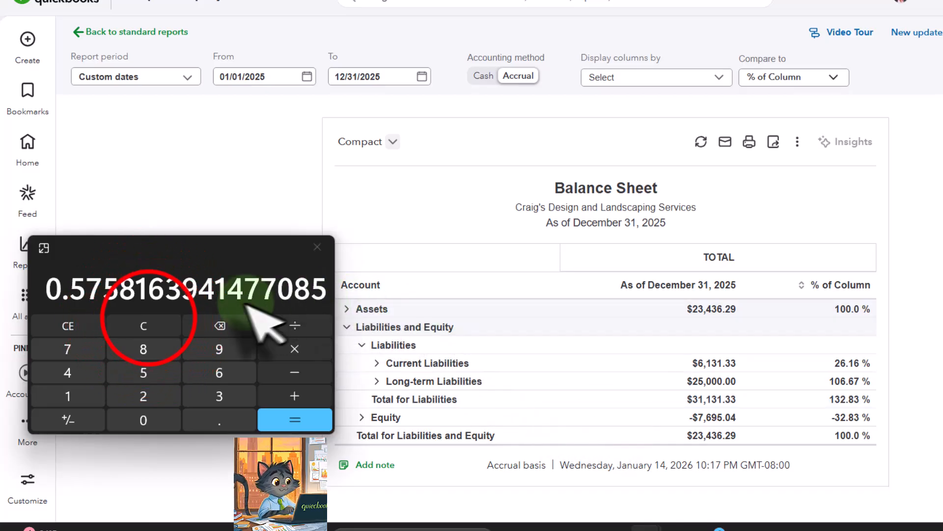
Step: Clear the calculator and divide the Total for Liabilities, 31,131.33, by total assets, 23,436.29
click(145, 326)
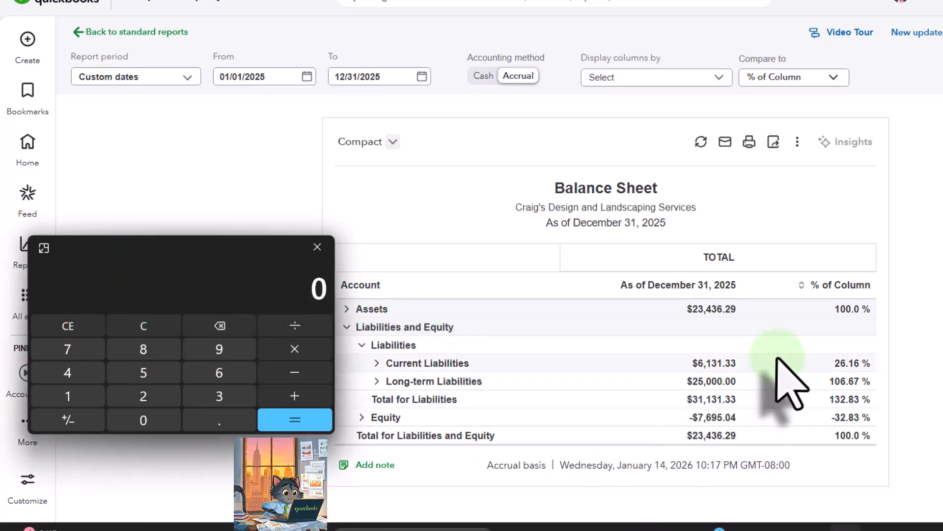
text(31,)
text(1)
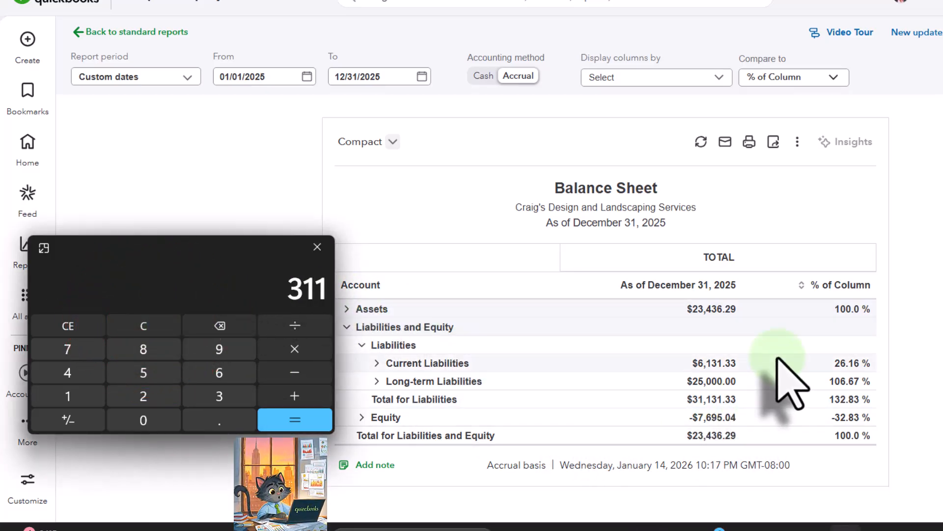
text(31.33)
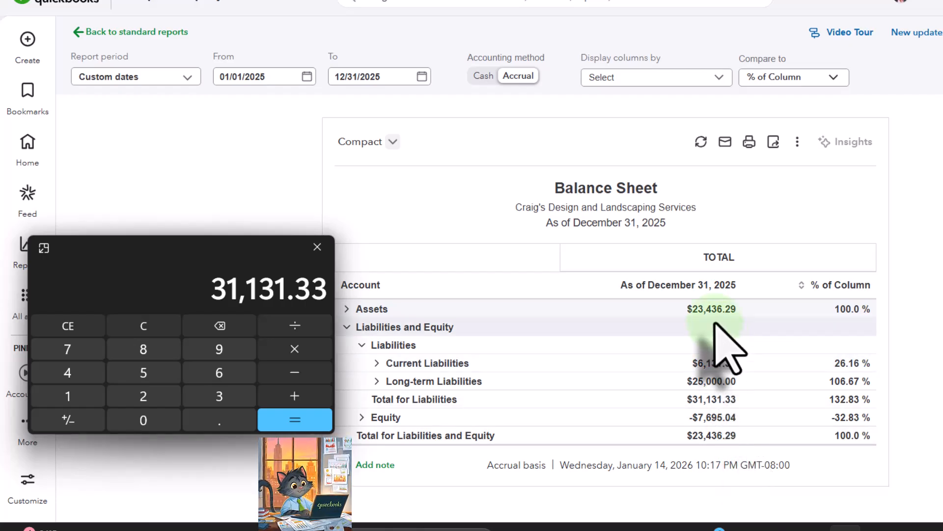
click(290, 329)
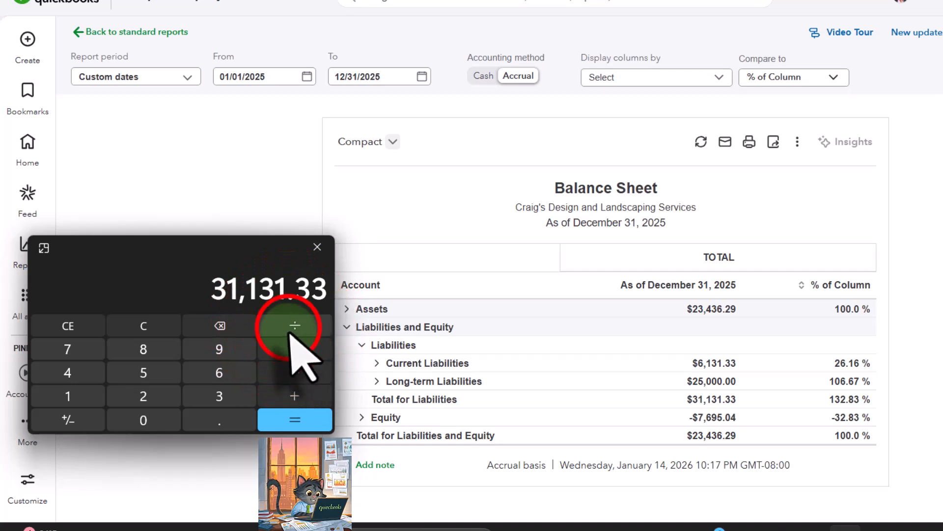
text(23)
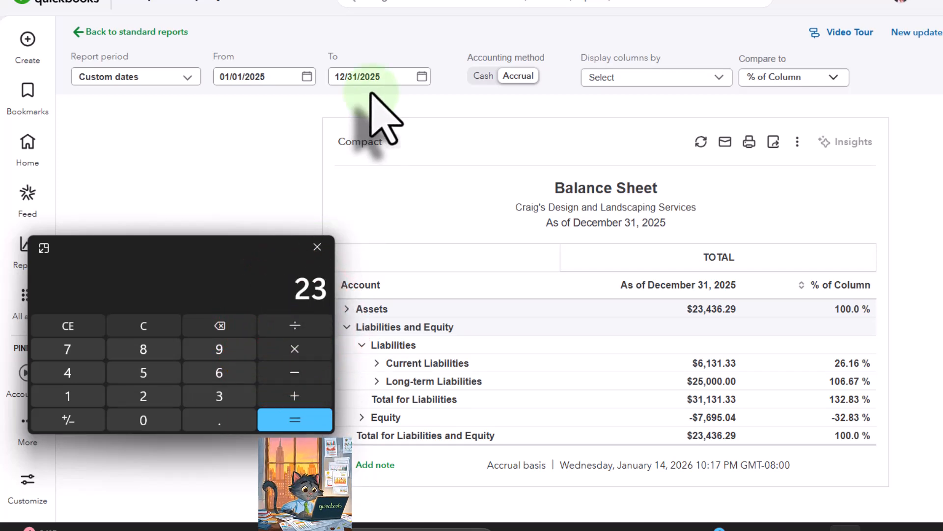
text(436.29)
key(Return)
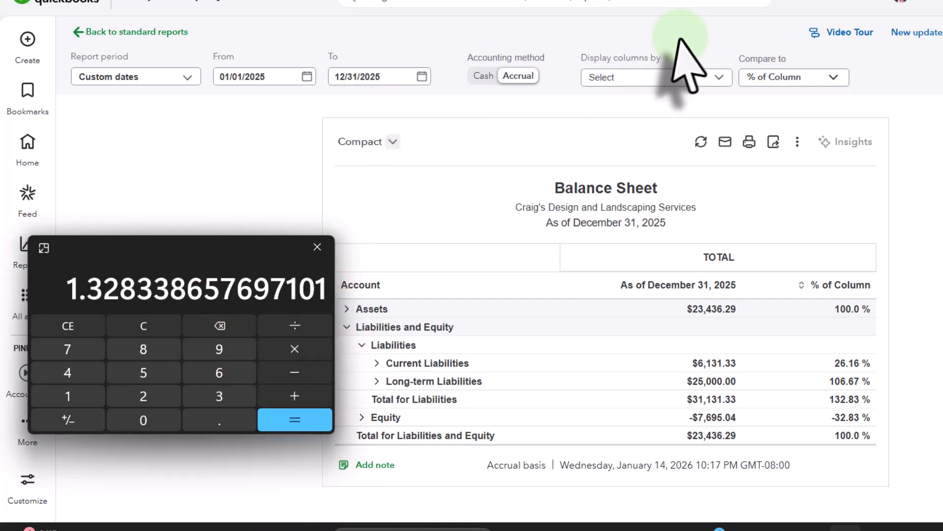
Step: Clear the calculator and divide total liabilities, 31,131.33, by the Total for Liabilities and Equity, 23,436.29
click(144, 326)
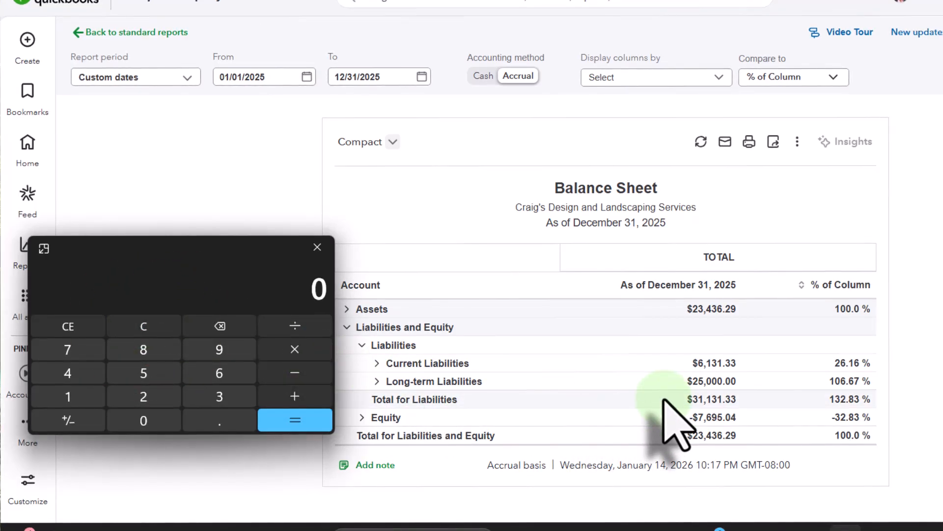
text(311)
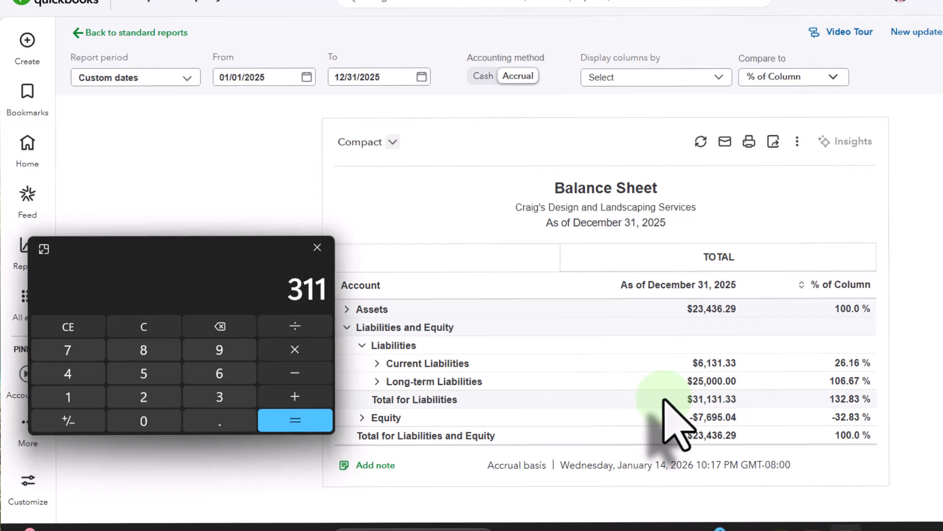
text(31.33)
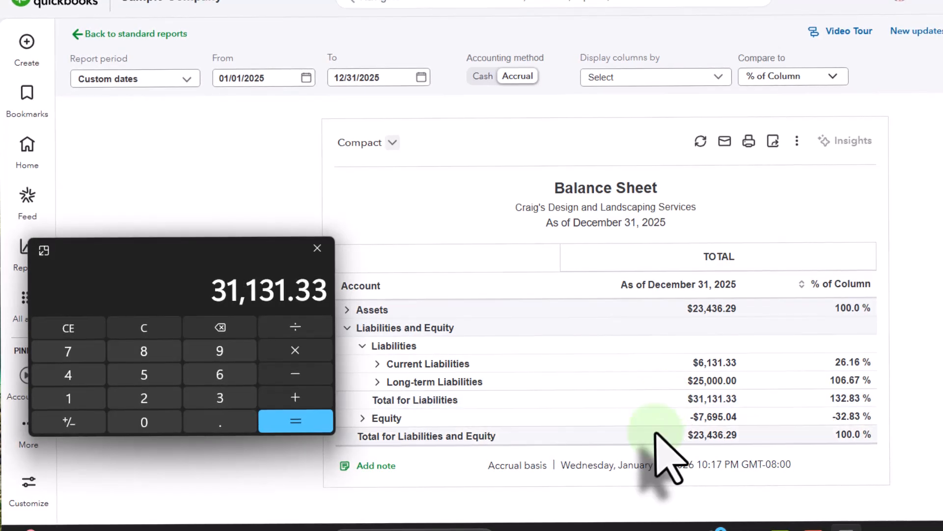
text(/234363)
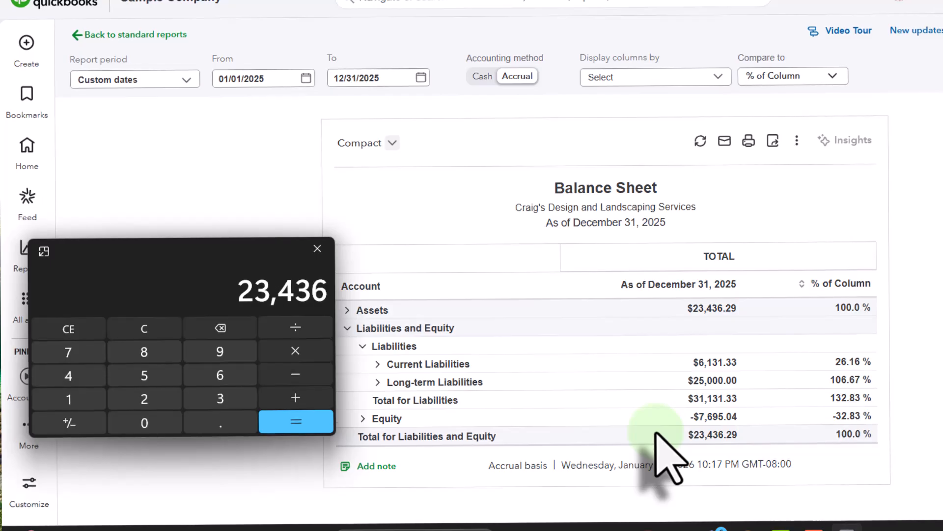
key(BackSpace)
text(.29)
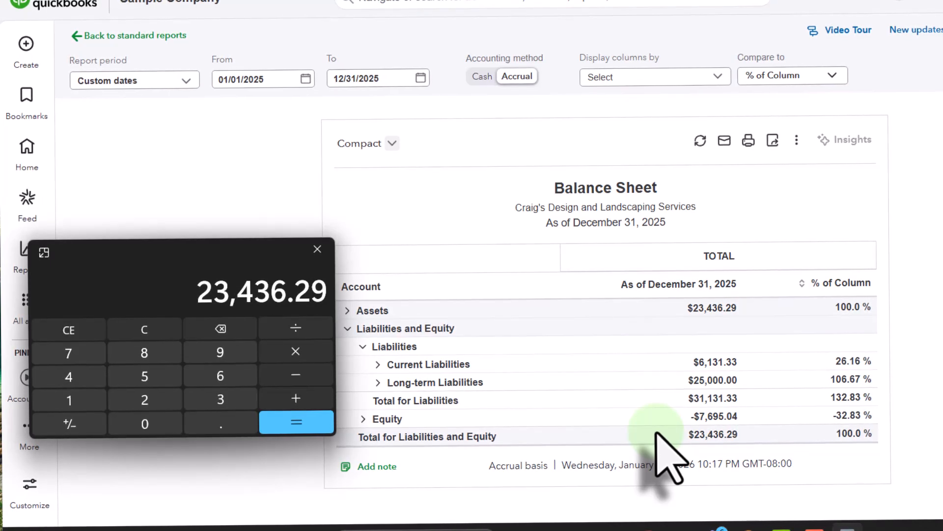
key(Return)
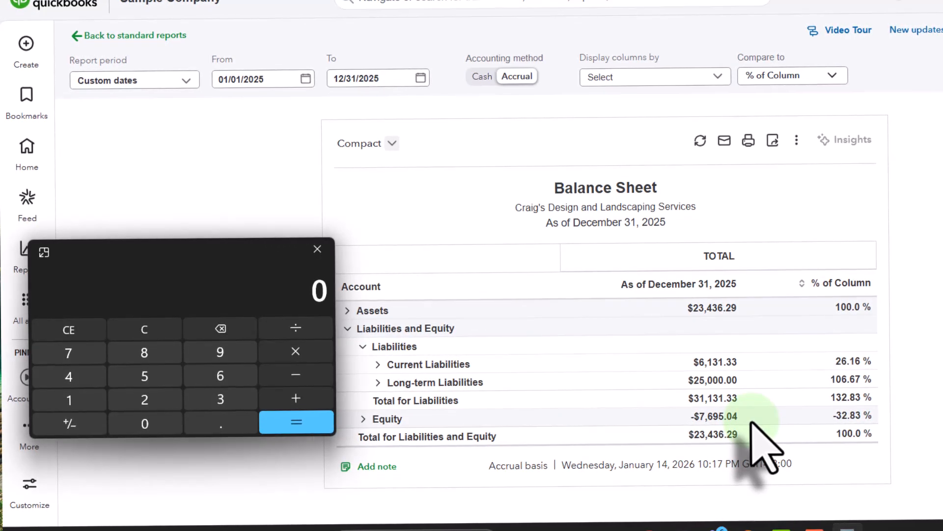
Step: Clear the calculator and move it off the report, and expand the Assets section of the Balance Sheet
click(145, 328)
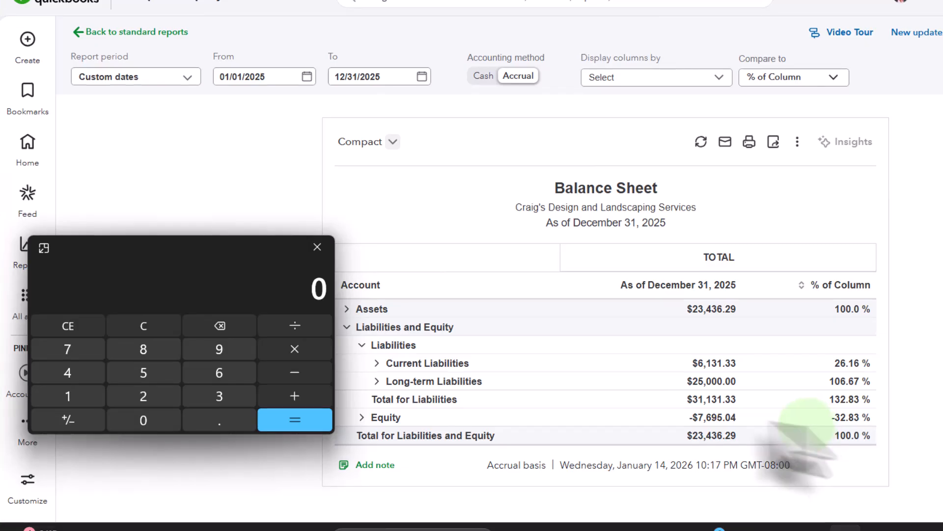
drag(216, 246, 942, 241)
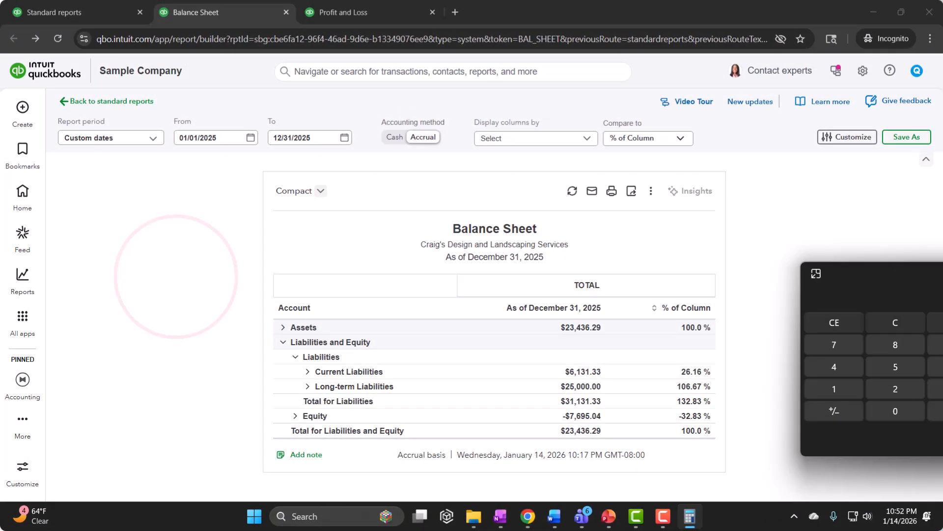
drag(942, 275, 942, 275)
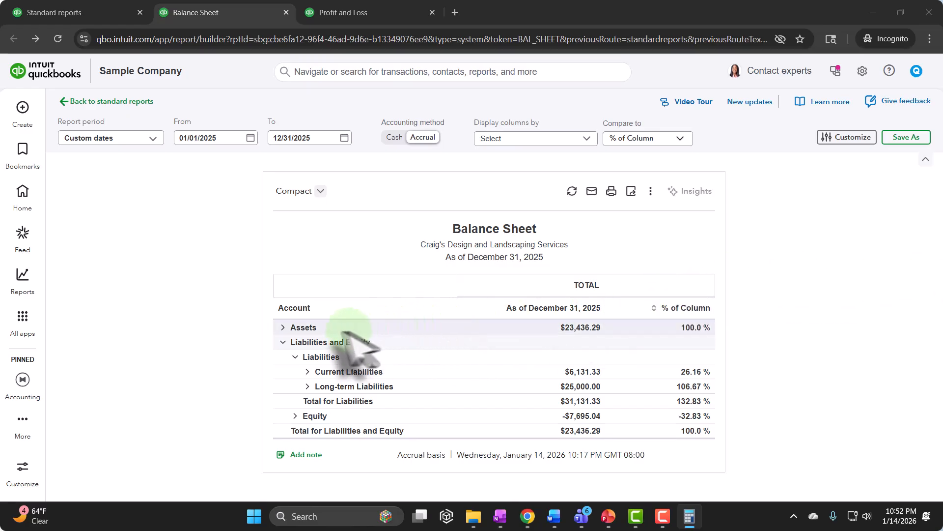
click(282, 328)
click(283, 328)
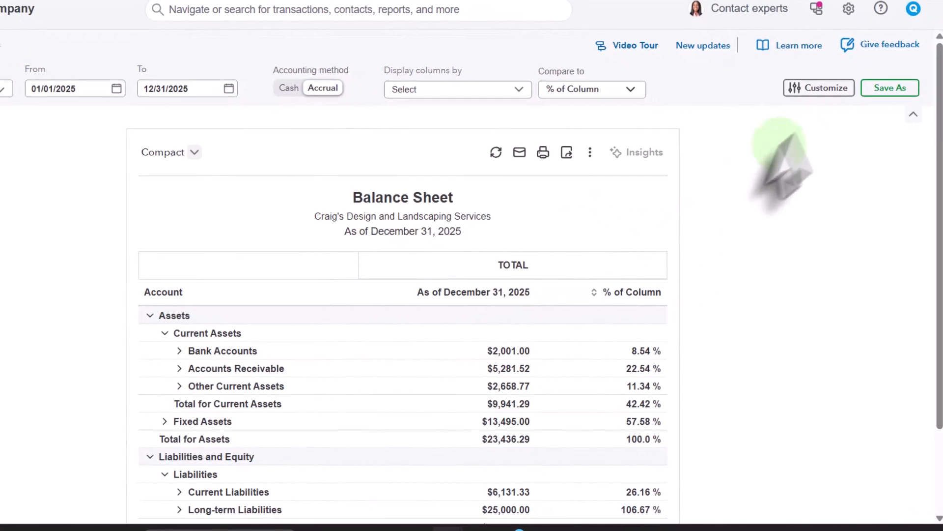
Step: Customize the Balance Sheet's number format to round amounts to the nearest whole number
click(817, 86)
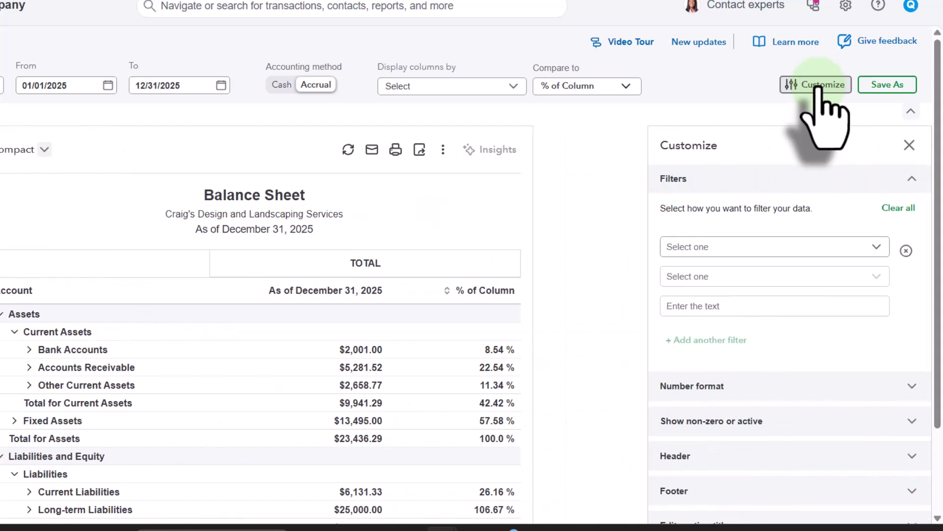
click(912, 180)
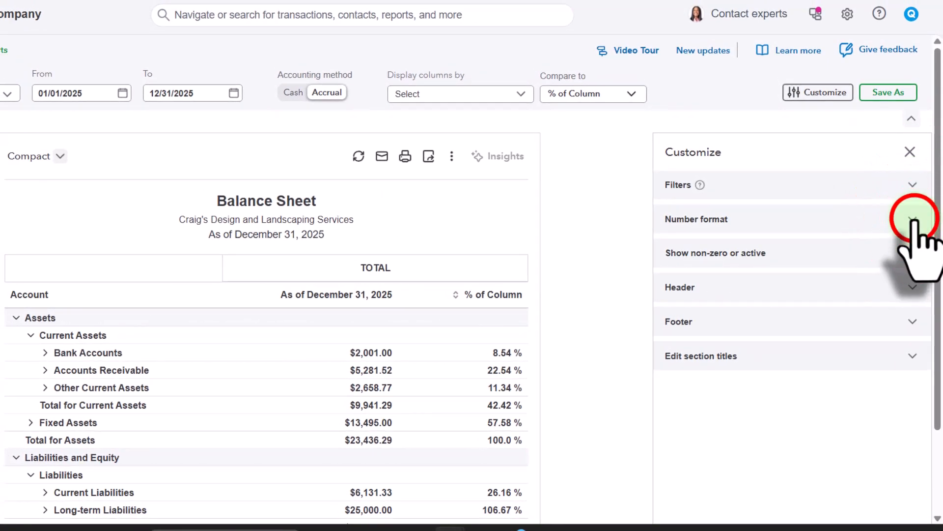
click(913, 220)
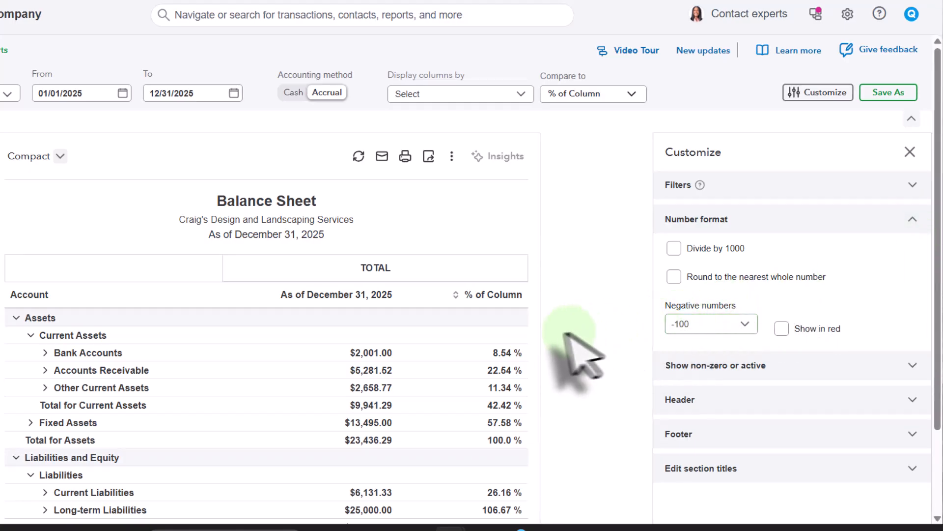
scroll(544, 337, down, 2)
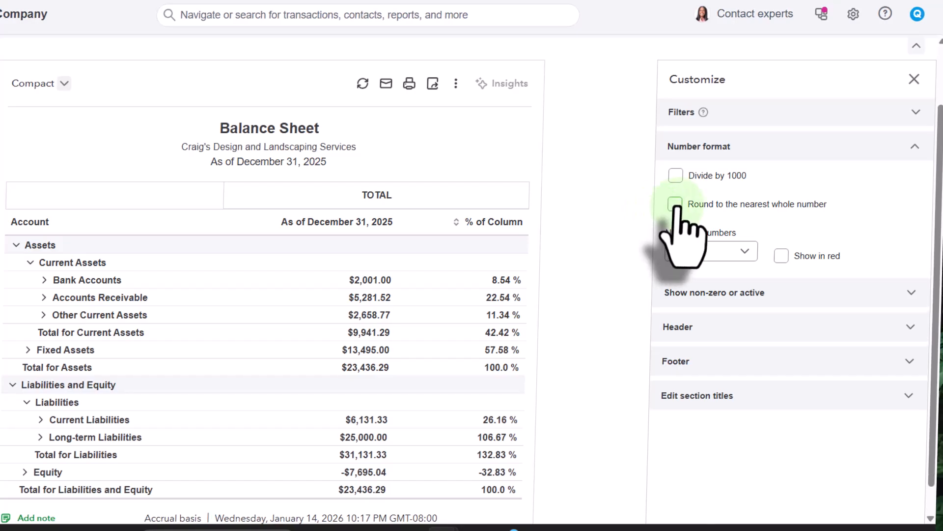
click(676, 204)
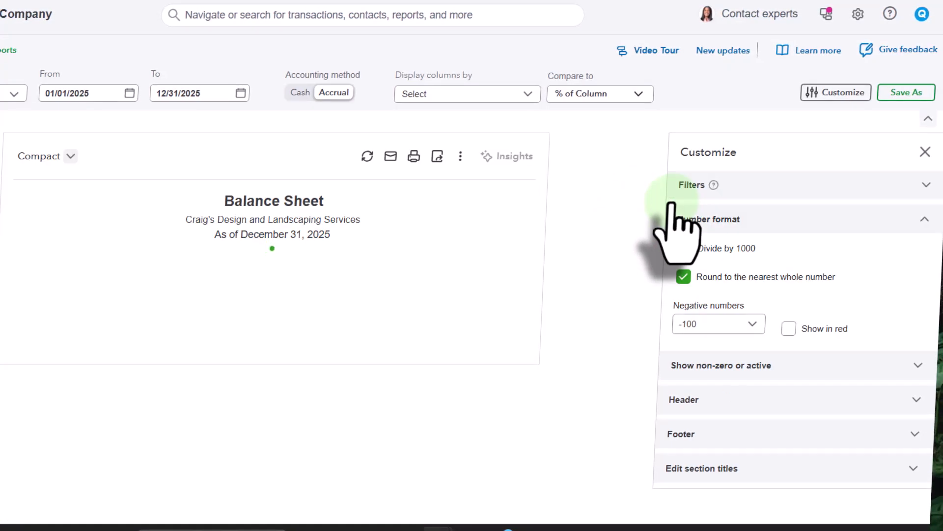
Step: Format the report's negative numbers in parentheses as (100) and show them in red
scroll(572, 216, down, 2)
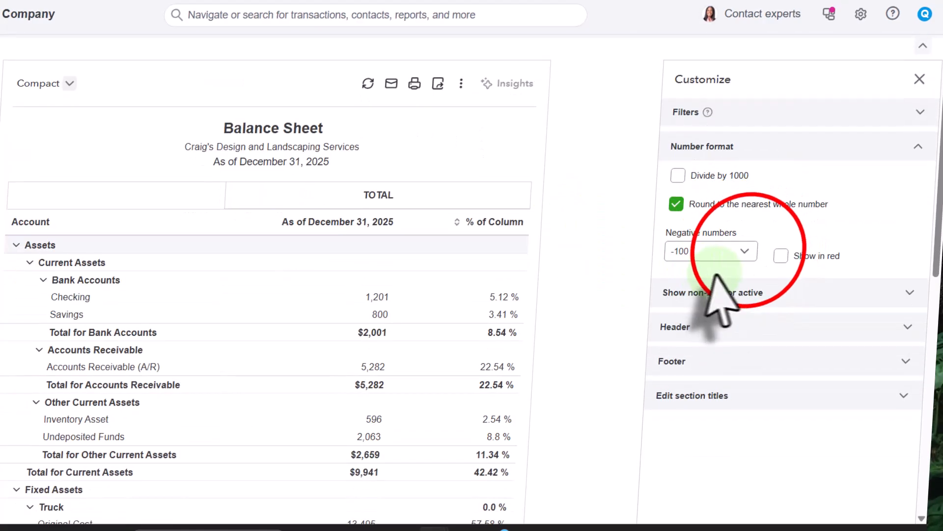
click(745, 251)
click(725, 336)
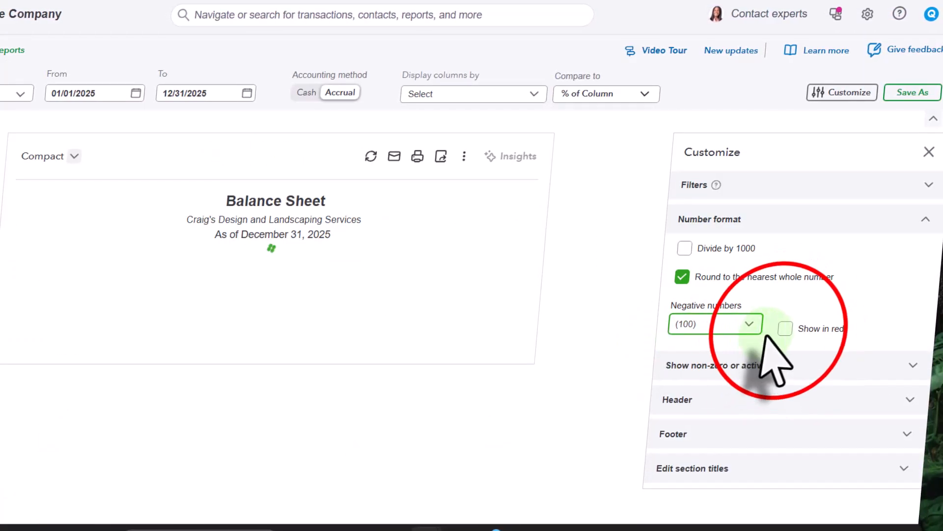
click(785, 328)
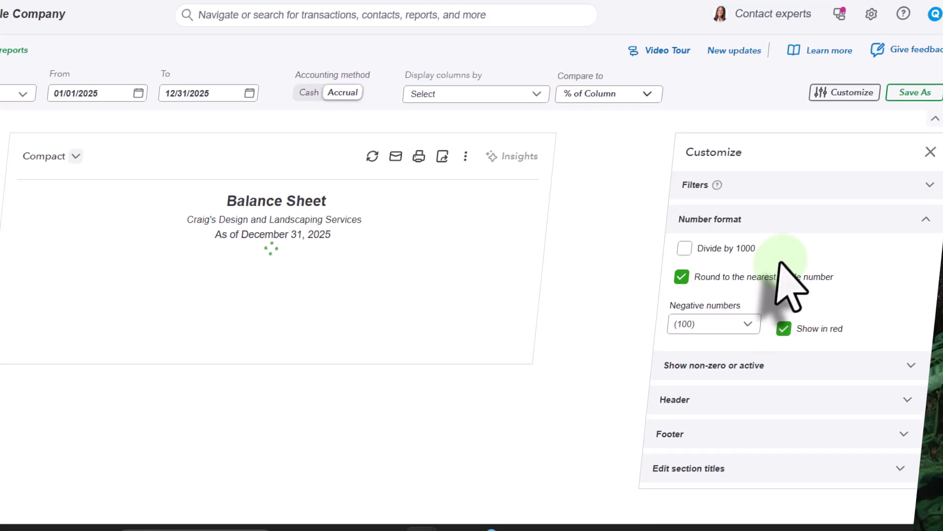
Step: Set the report to show only non-zero rows and check the liabilities accounts for zero balances
click(769, 365)
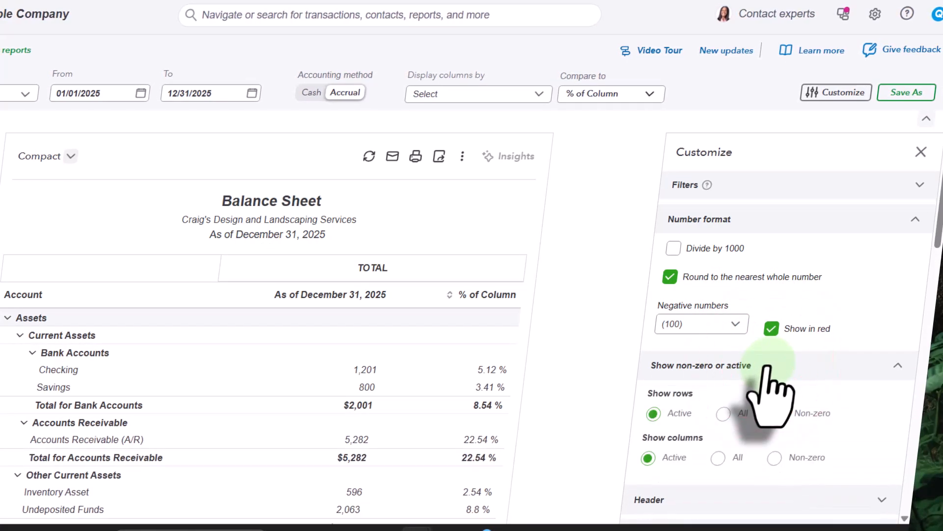
scroll(484, 386, down, 10)
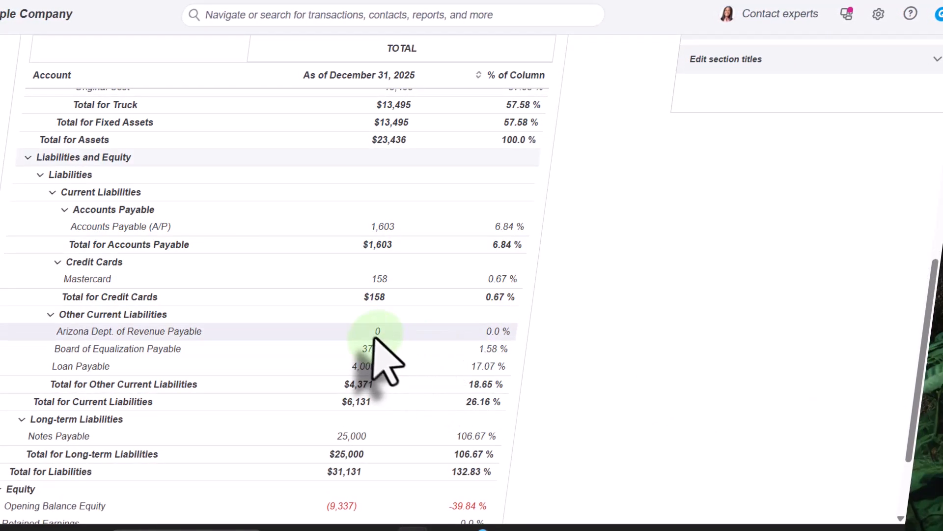
scroll(649, 387, up, 6)
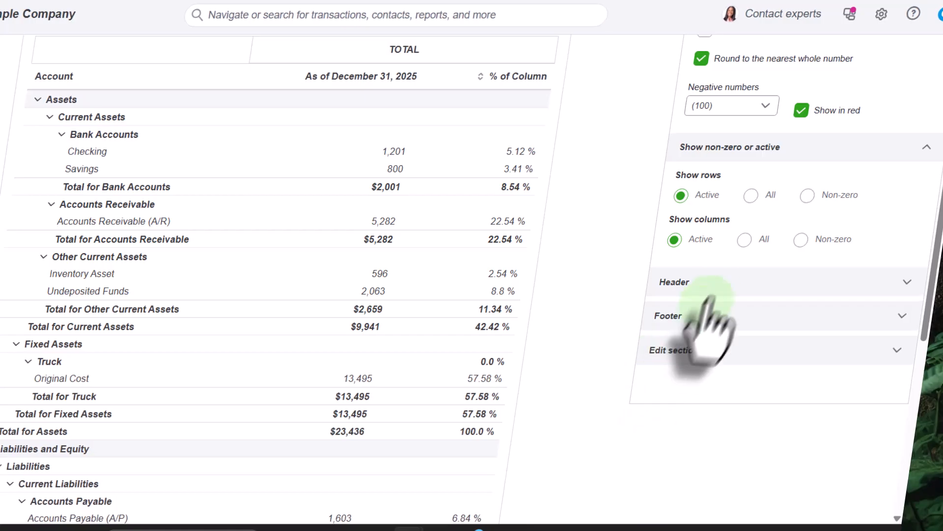
click(808, 195)
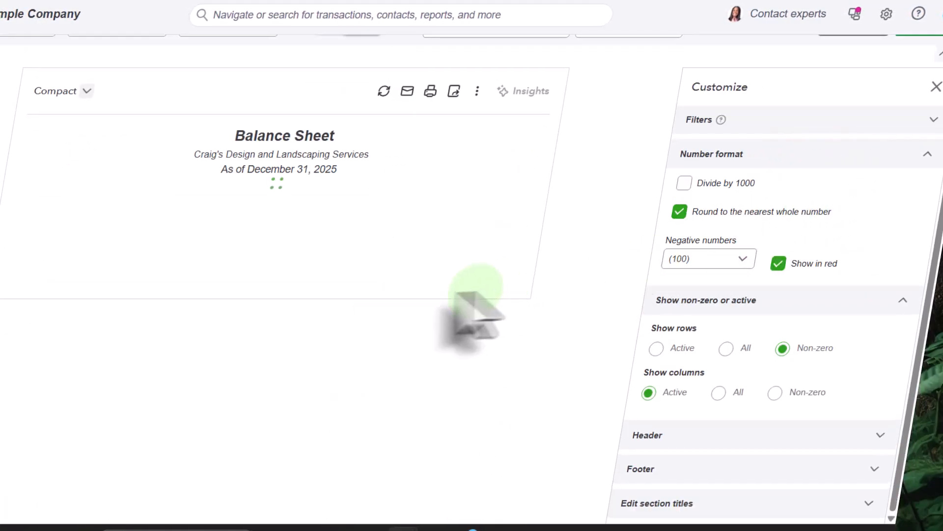
scroll(375, 305, down, 9)
scroll(353, 295, down, 3)
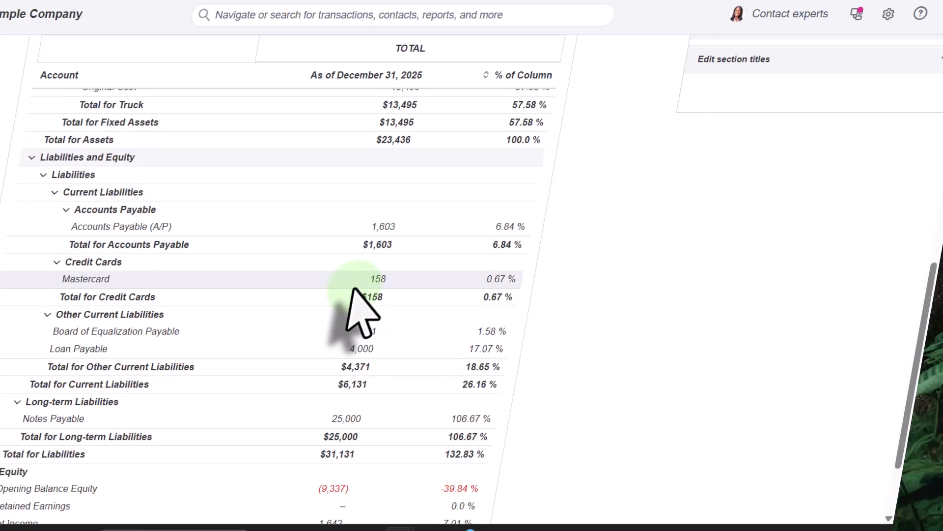
scroll(401, 373, up, 9)
scroll(405, 366, up, 1)
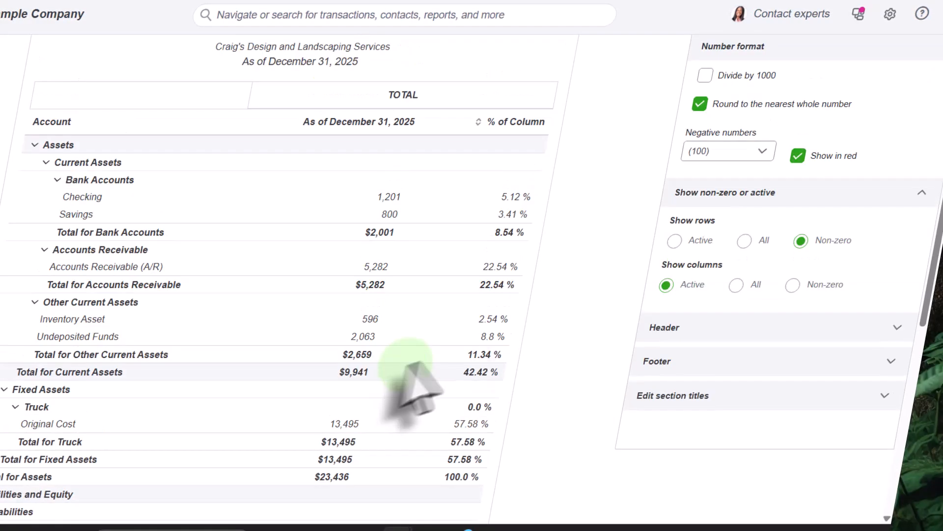
Step: Expand the report's Header settings and examine the logo, company name, report period and alignment options
click(778, 328)
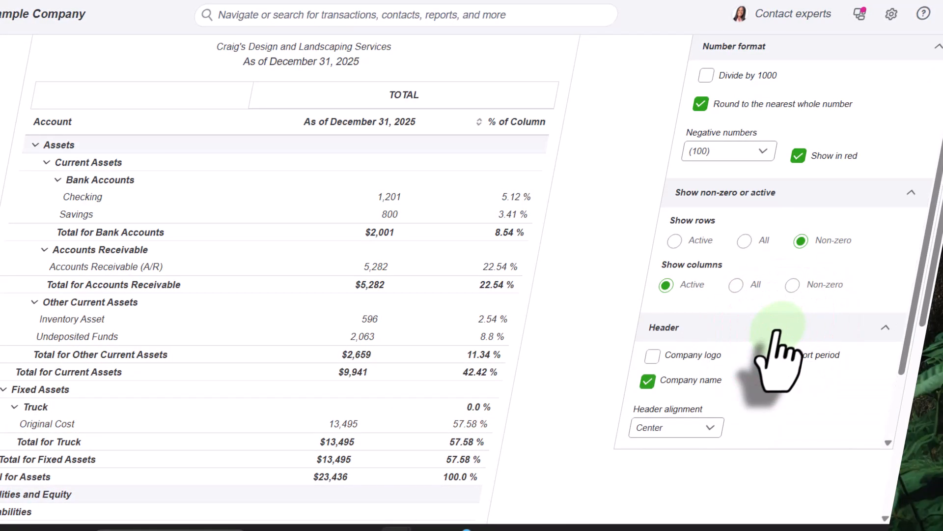
scroll(775, 246, down, 2)
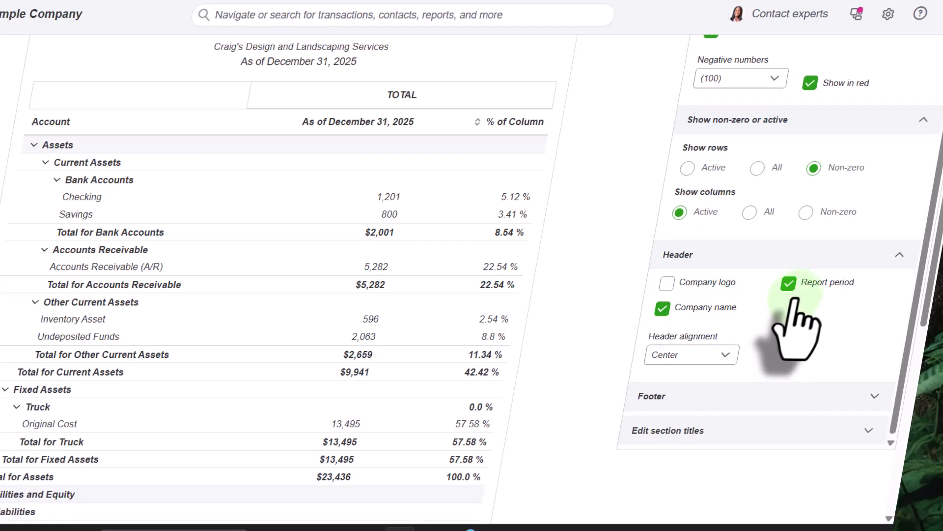
scroll(521, 339, up, 2)
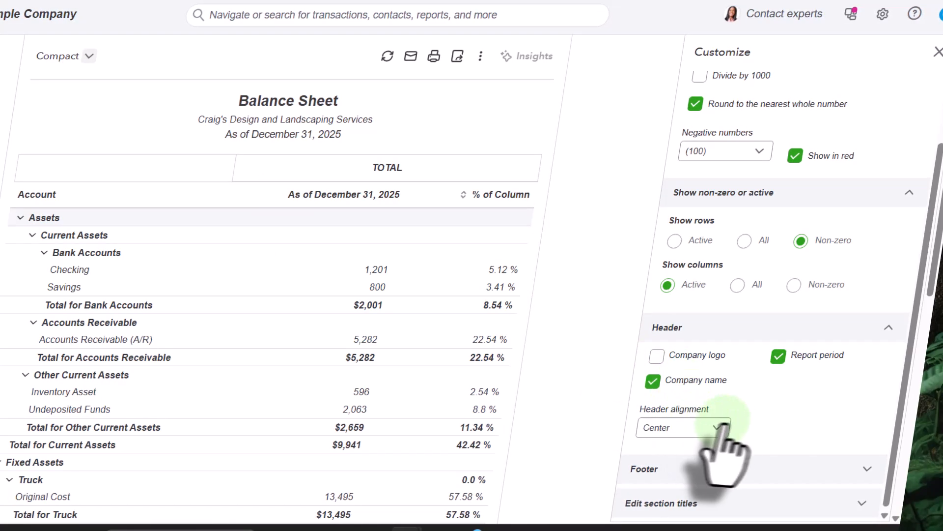
Step: Expand the report's Footer settings and remove the date prepared and time prepared from the footer
click(768, 470)
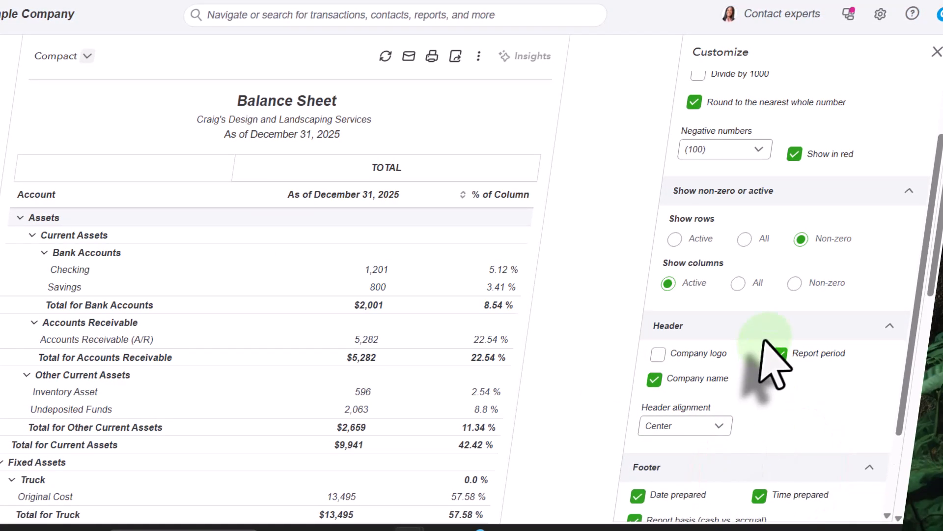
scroll(770, 349, down, 2)
scroll(411, 443, down, 10)
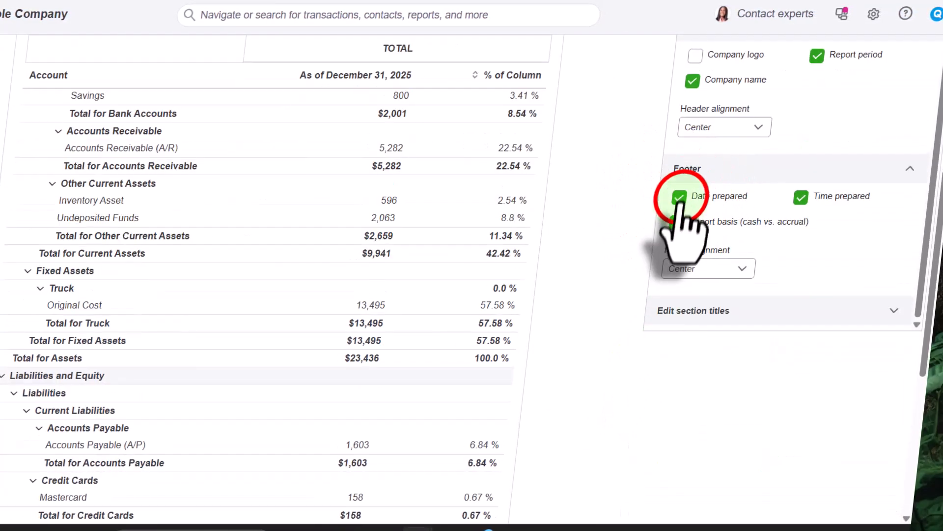
click(680, 198)
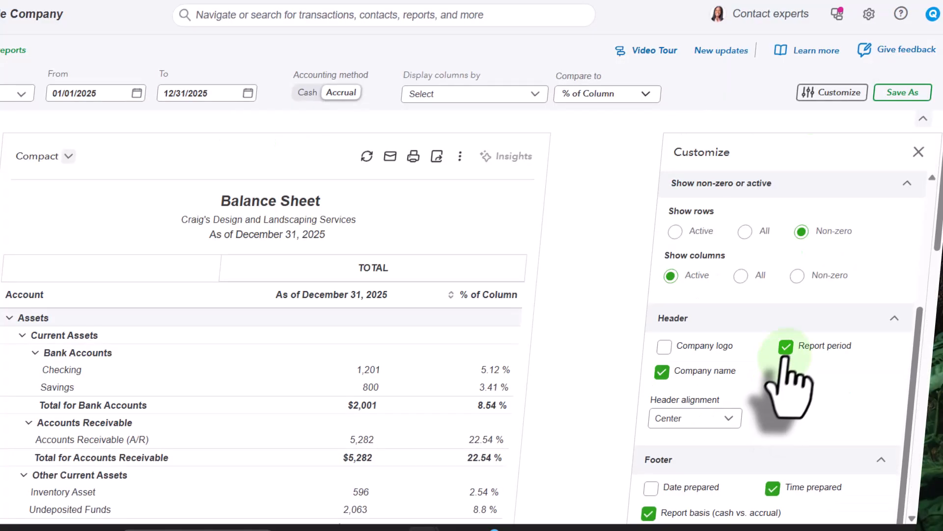
scroll(761, 379, down, 5)
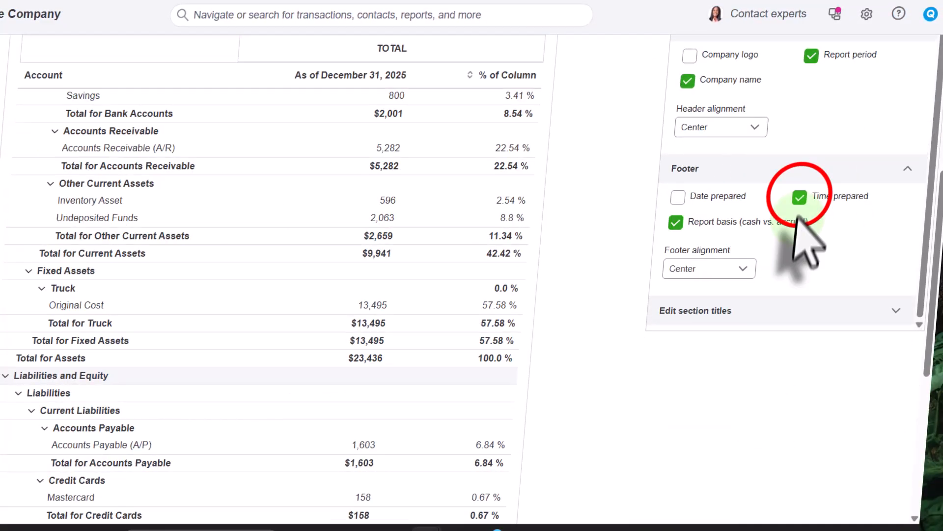
click(799, 198)
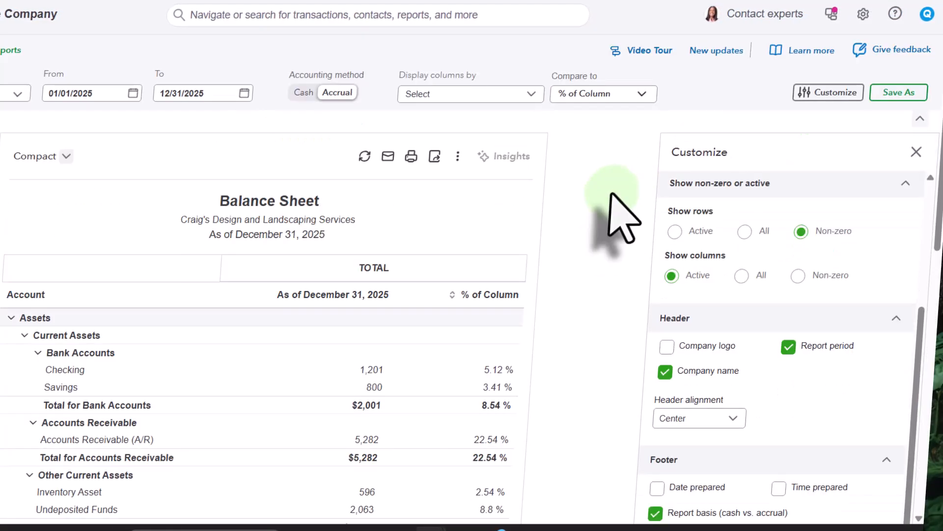
Step: Collapse the Number format, Show non-zero or active and Header settings, and remove the report basis from the footer
scroll(735, 192, down, 1)
scroll(786, 196, up, 2)
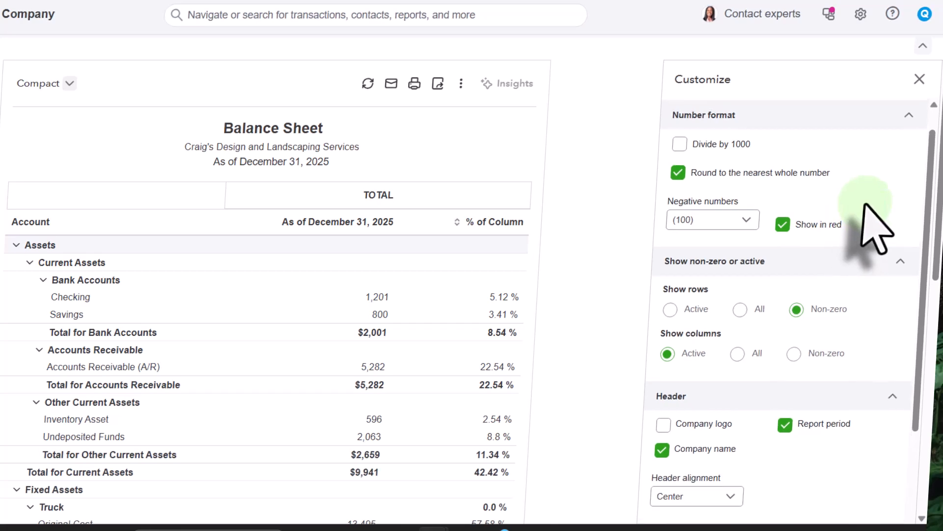
scroll(879, 206, up, 3)
click(906, 219)
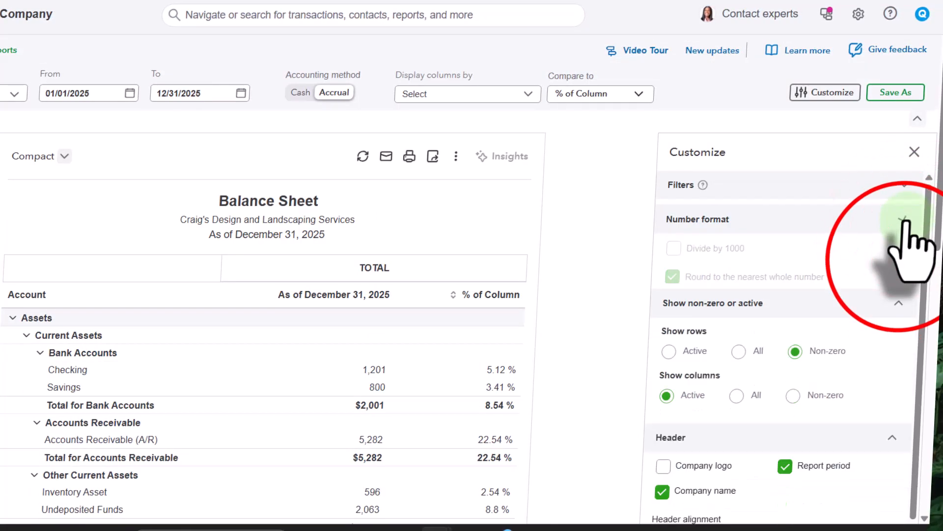
click(906, 253)
click(909, 287)
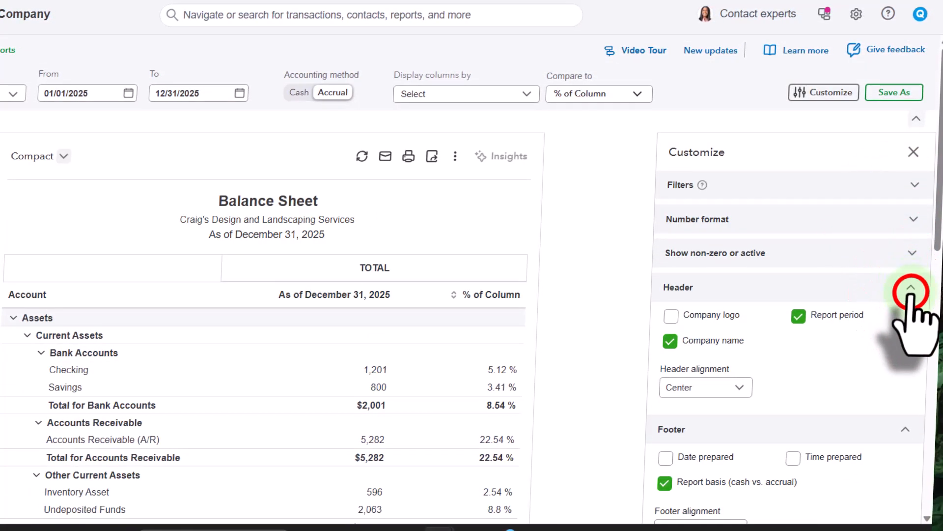
click(669, 376)
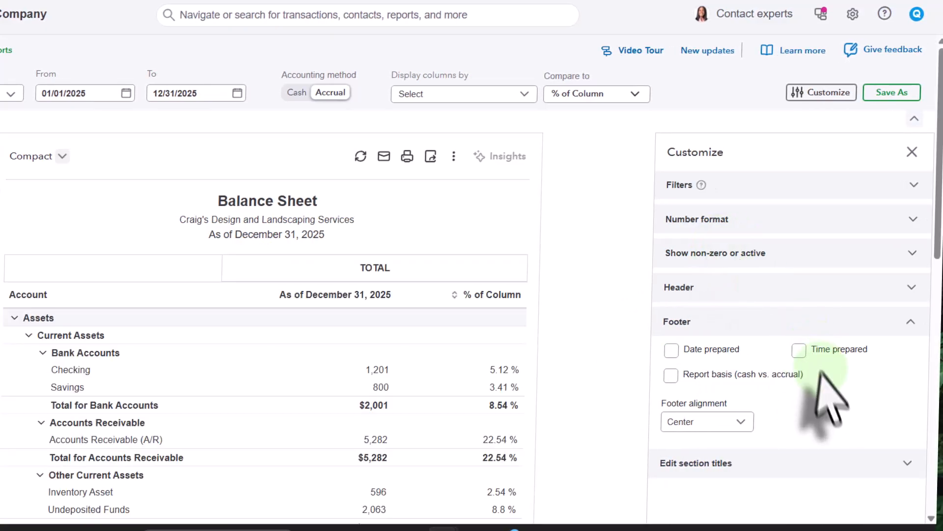
Step: Change the Bank Accounts section title to "Cash & Cash Equivalents" and close the customization settings
click(908, 463)
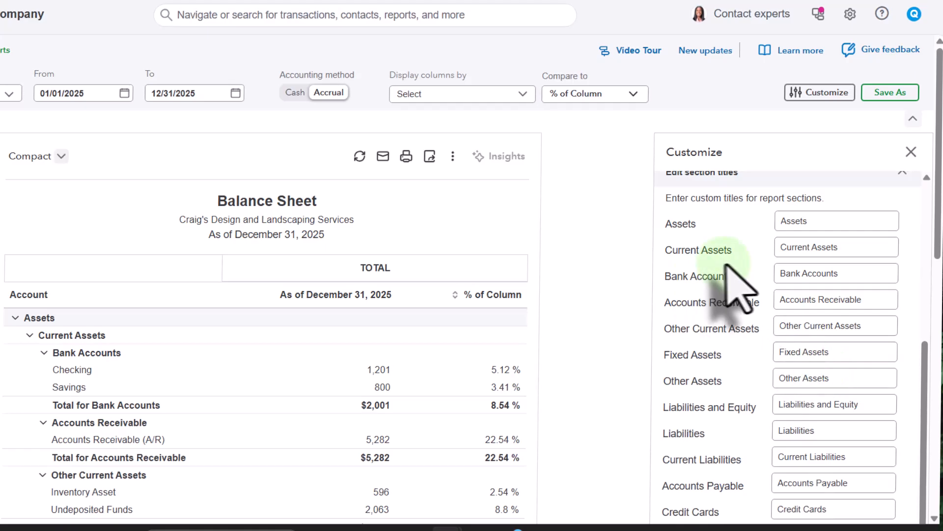
click(855, 272)
drag(856, 272, 701, 257)
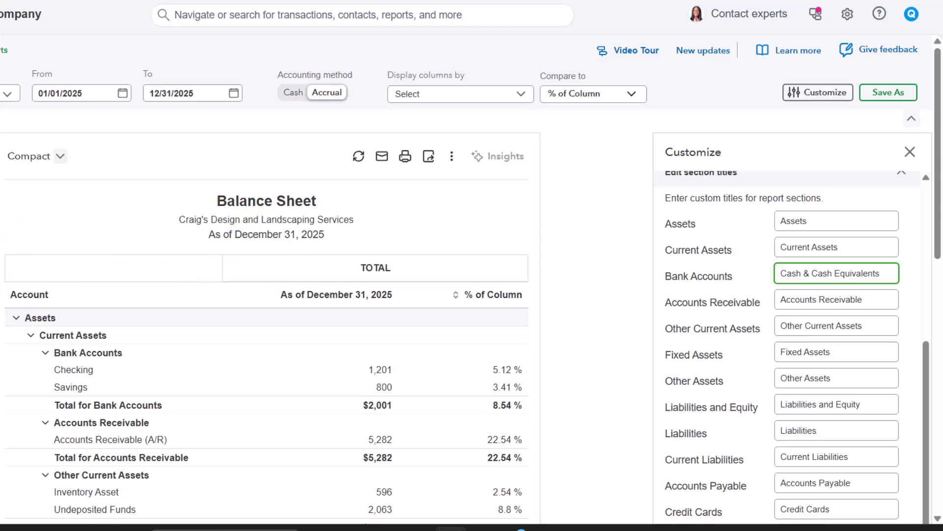
click(493, 204)
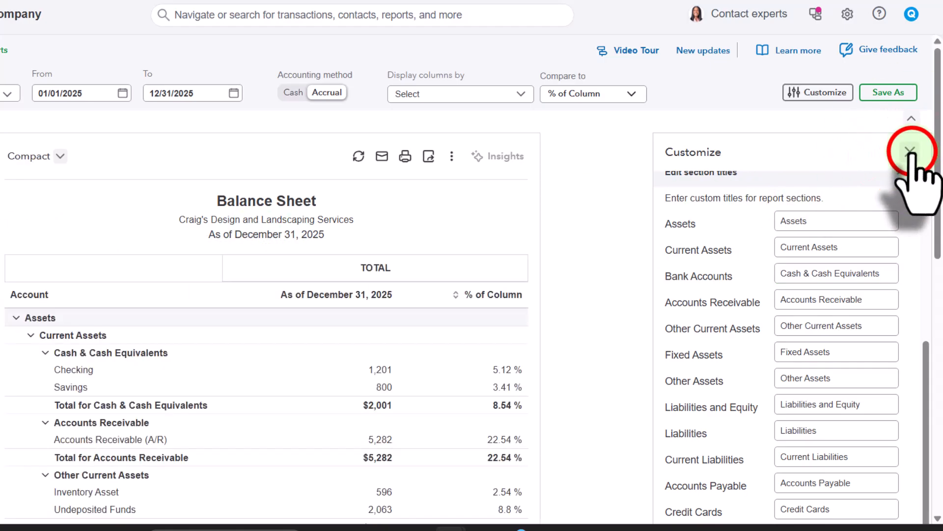
click(910, 150)
Step: Retitle the report "Vertical Analysis Balance Sheet" with the spelling of Analysis corrected
click(541, 166)
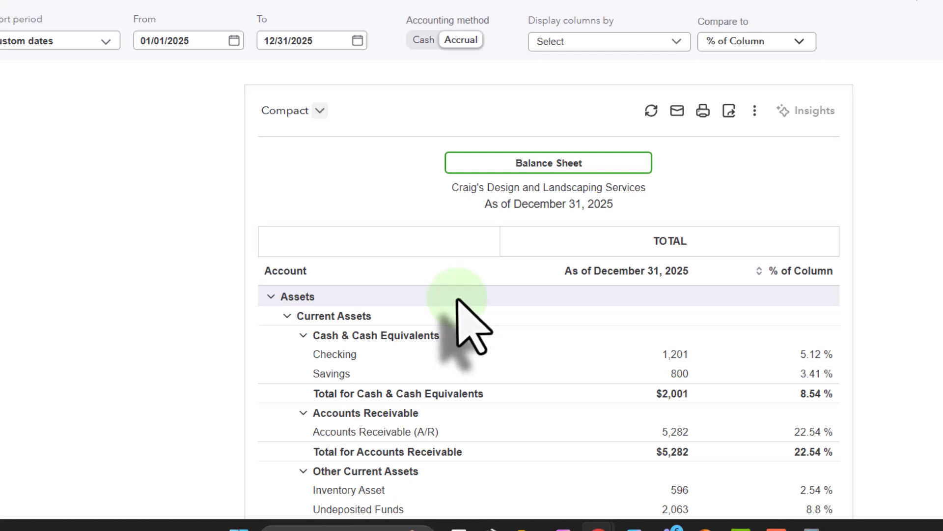
text(Vertical Analyssis)
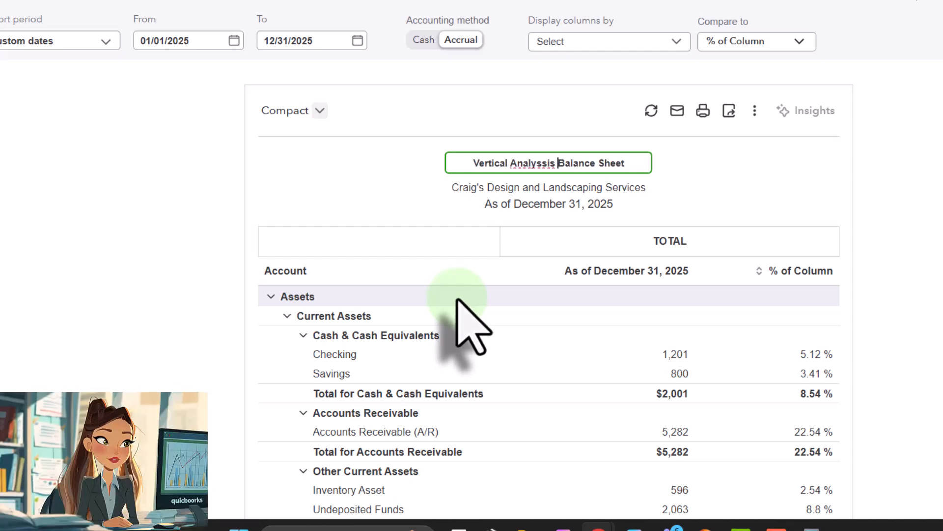
right_click(524, 163)
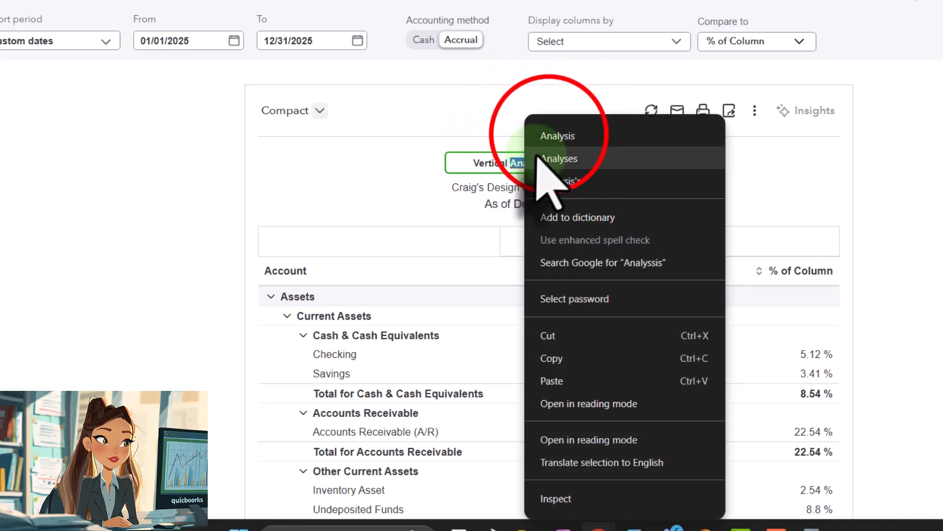
click(557, 135)
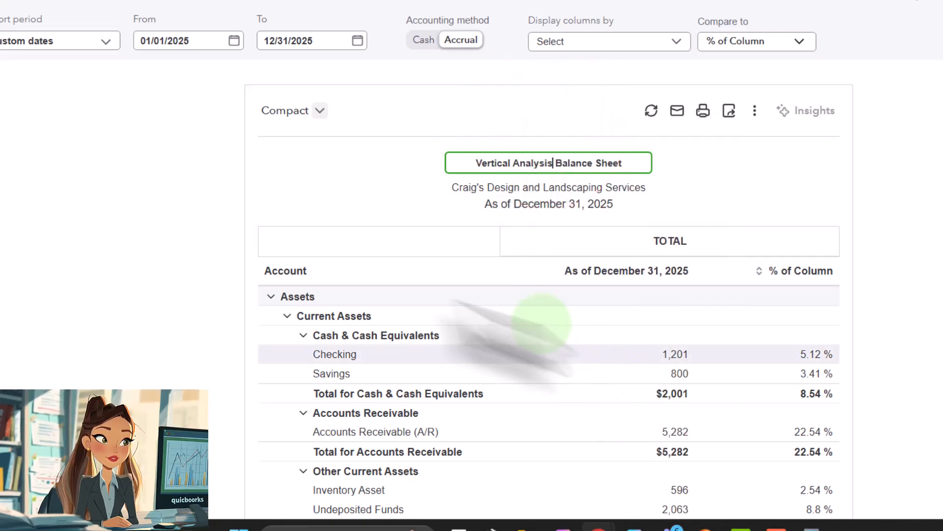
click(186, 240)
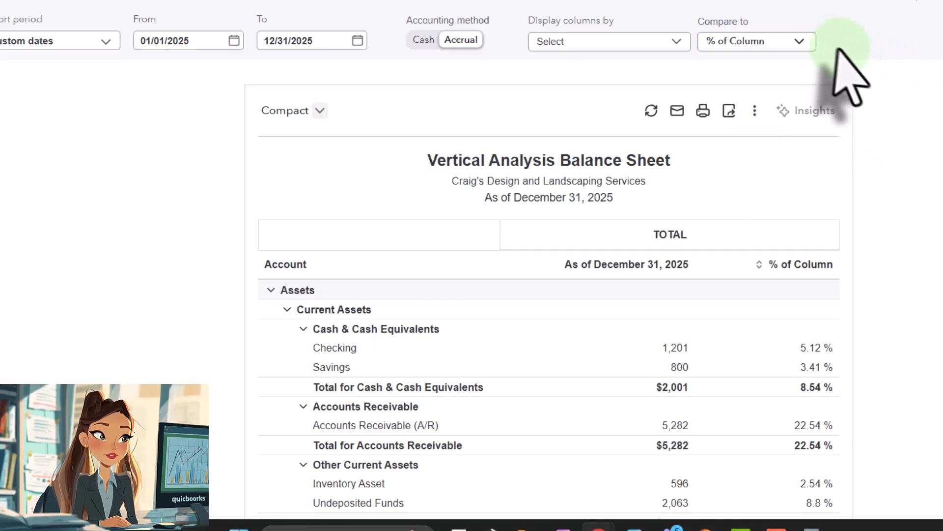
Step: Try comparing the report with Previous year (PY) alongside % of Column, and remove the previous-year comparison again
click(808, 45)
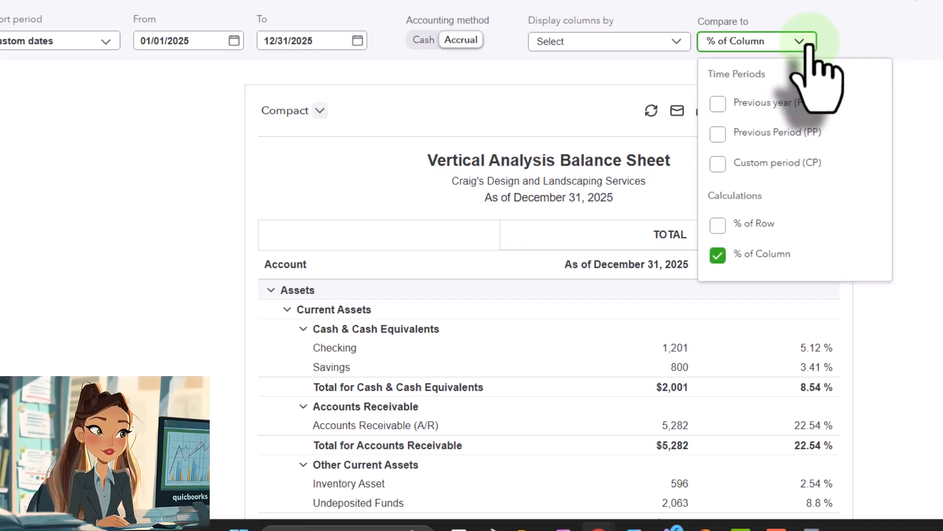
click(718, 103)
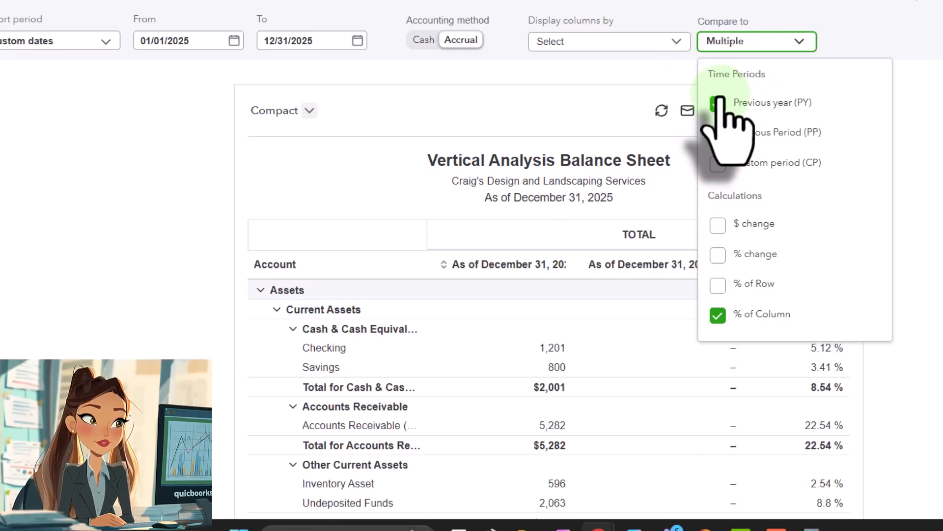
click(152, 260)
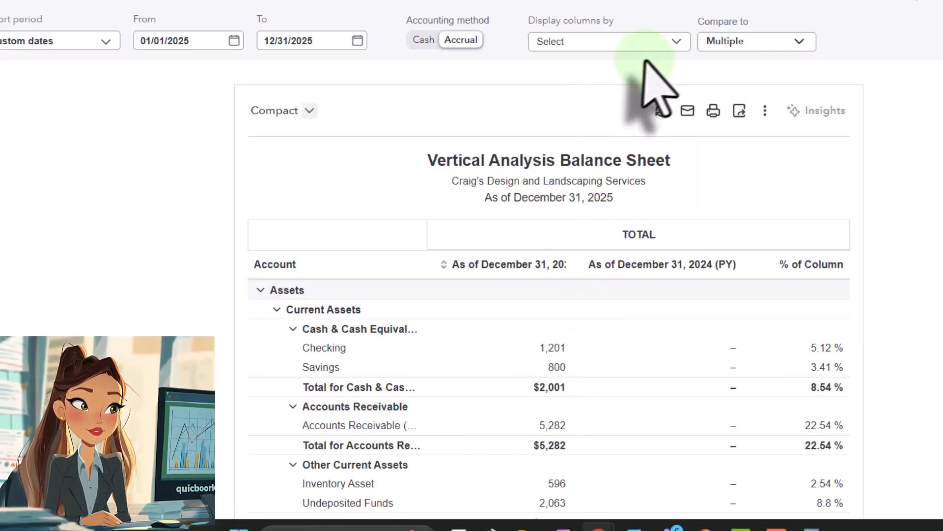
click(720, 42)
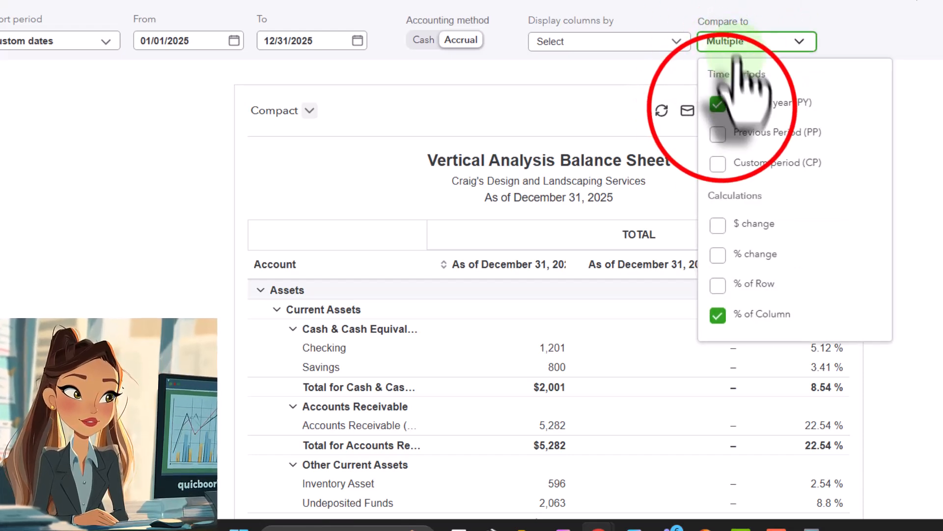
click(718, 104)
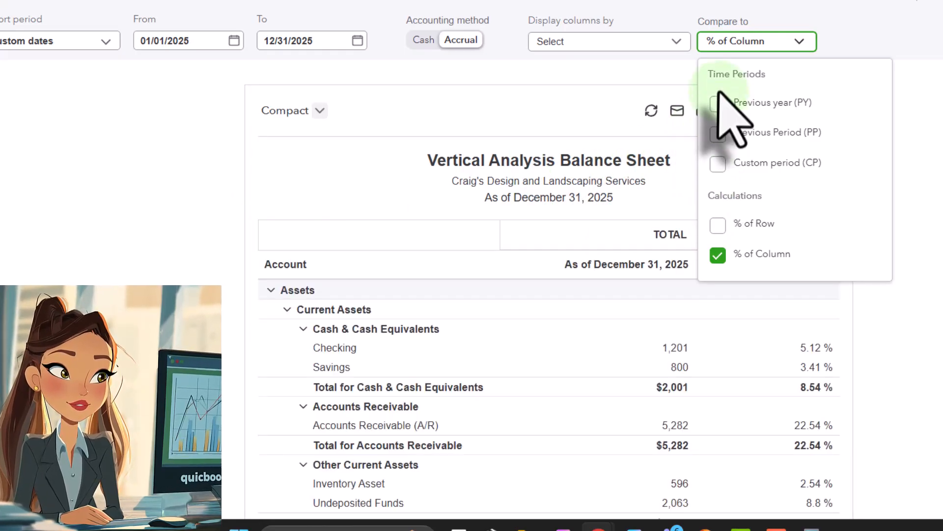
click(213, 243)
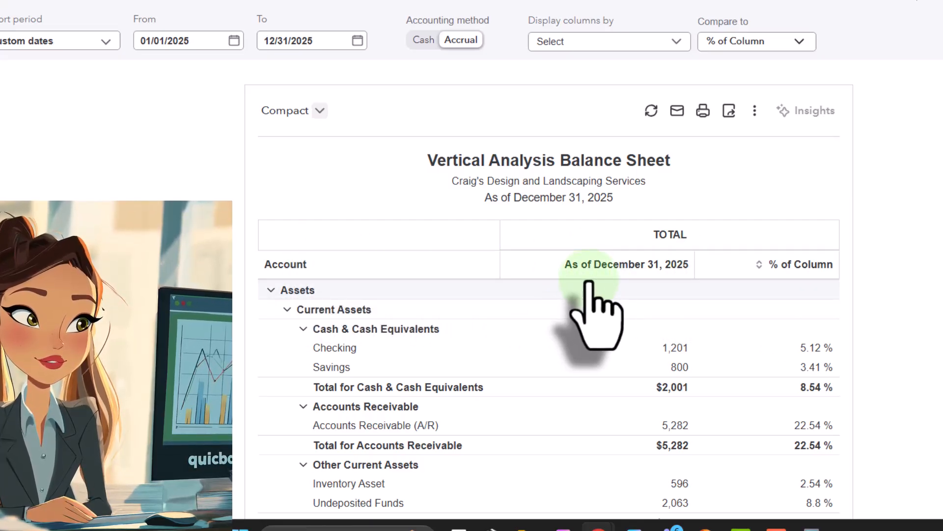
Step: Review the retitled balance sheet and its options for scheduling it or adding it to management reports
scroll(589, 284, down, 5)
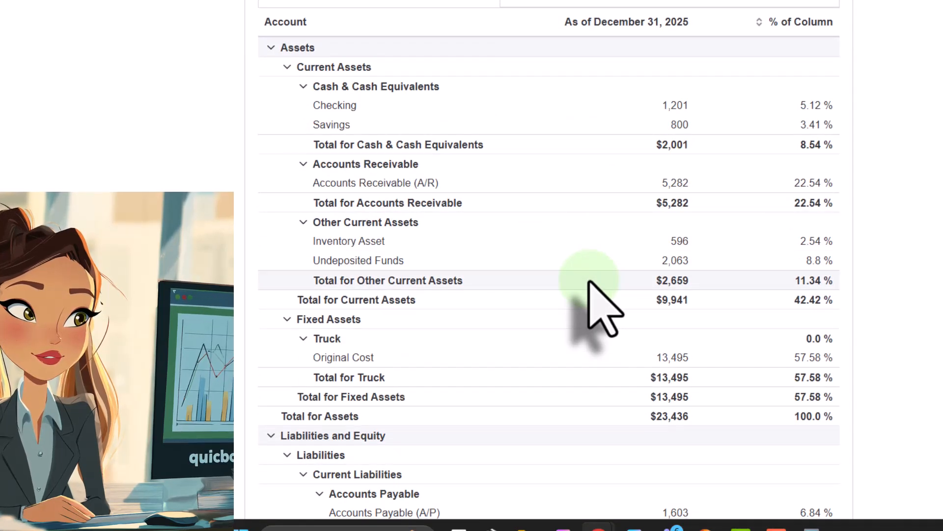
scroll(590, 282, up, 5)
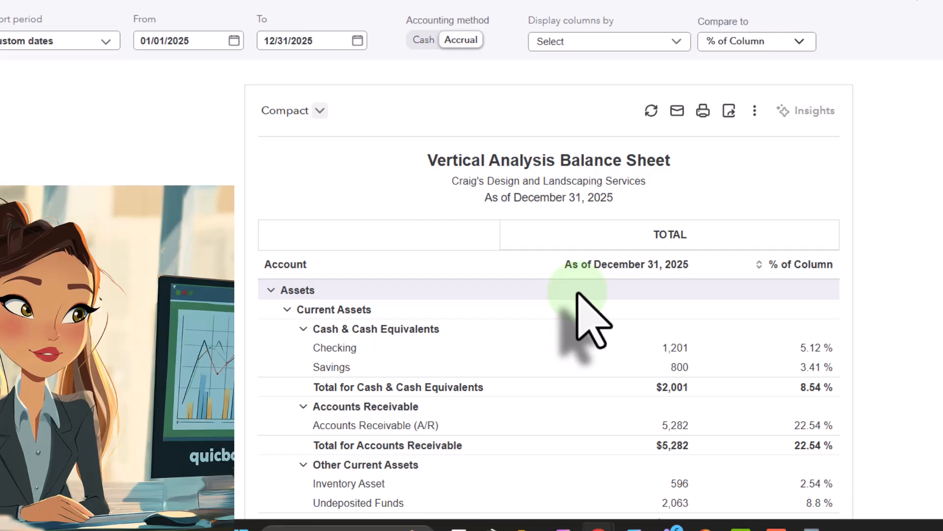
click(754, 111)
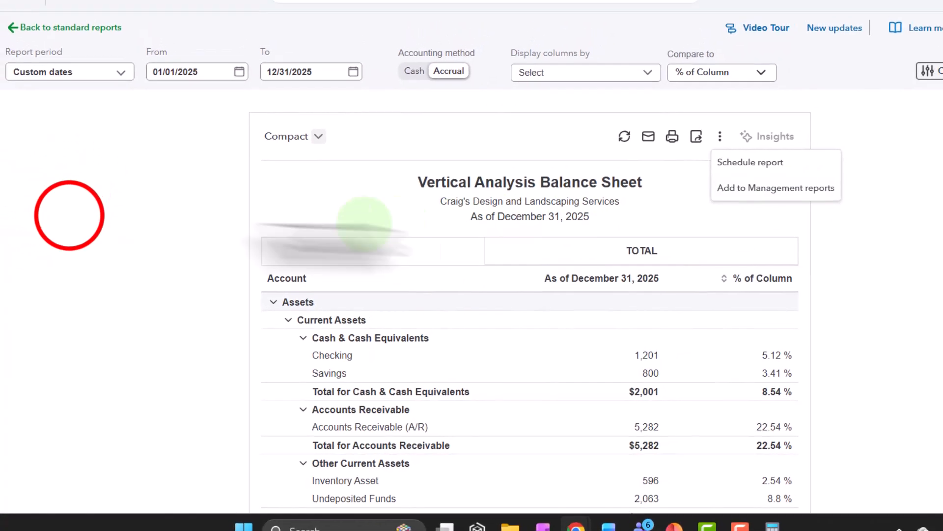
click(53, 196)
Step: Switch to the Standard reports browser page and view the list of saved custom reports
click(79, 19)
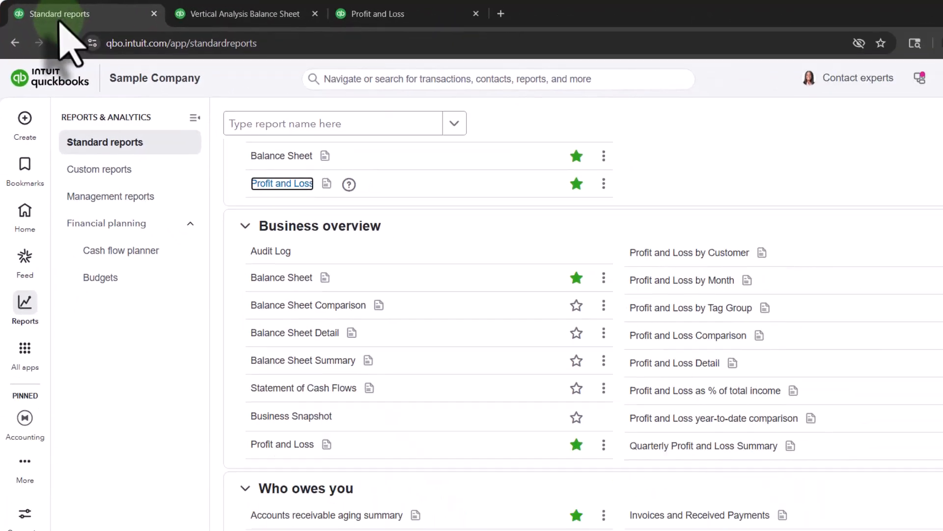
mouse_move(30, 279)
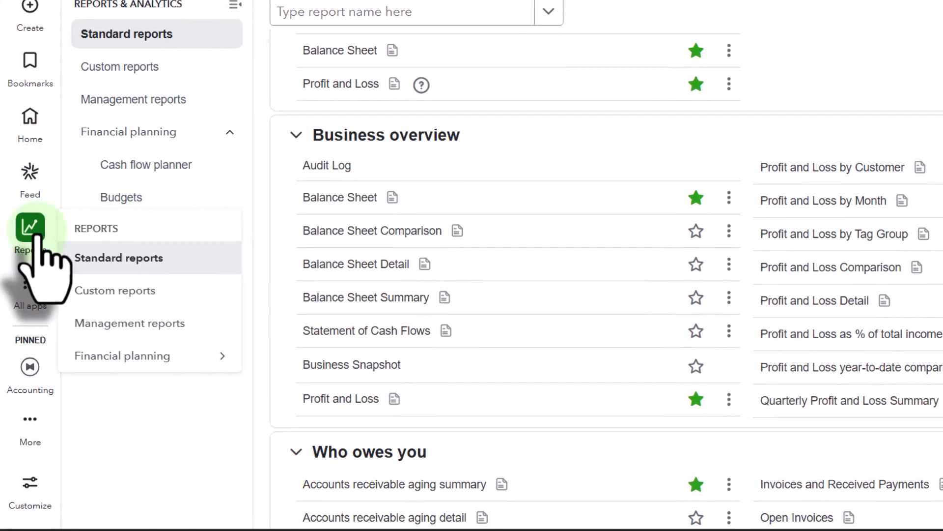
click(111, 292)
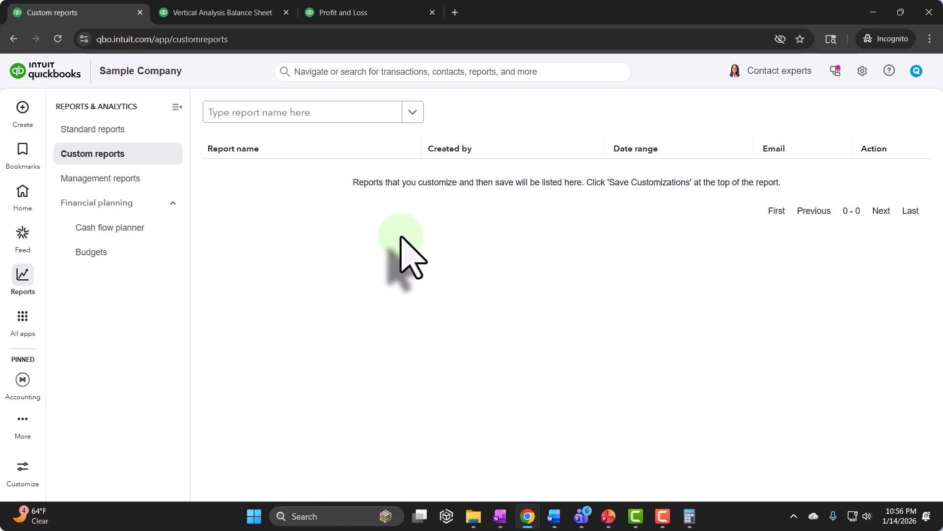
Step: Return to the Vertical Analysis Balance Sheet, open its print preview and close the preview
click(229, 12)
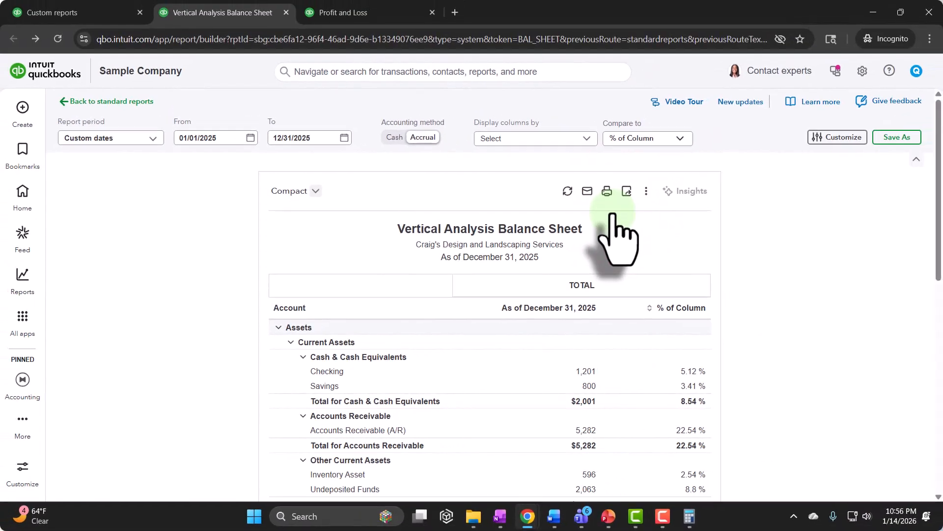
click(701, 150)
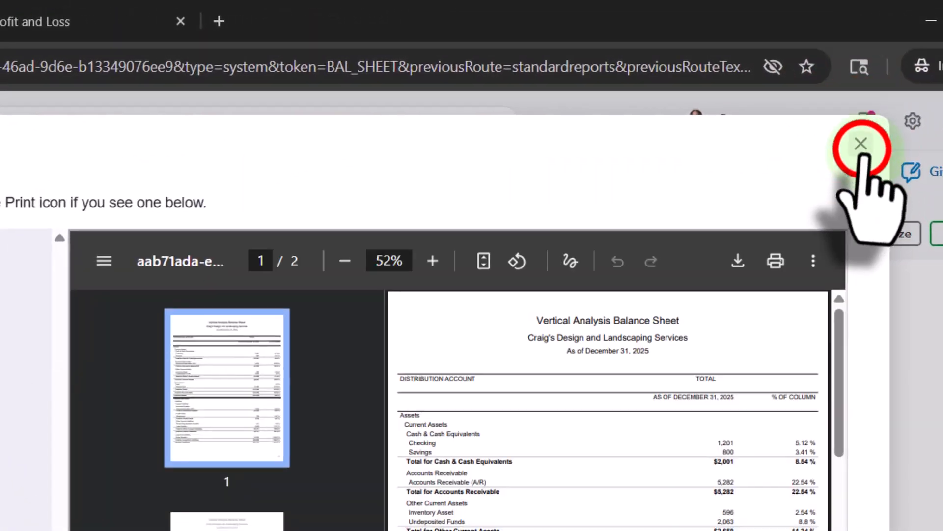
click(861, 145)
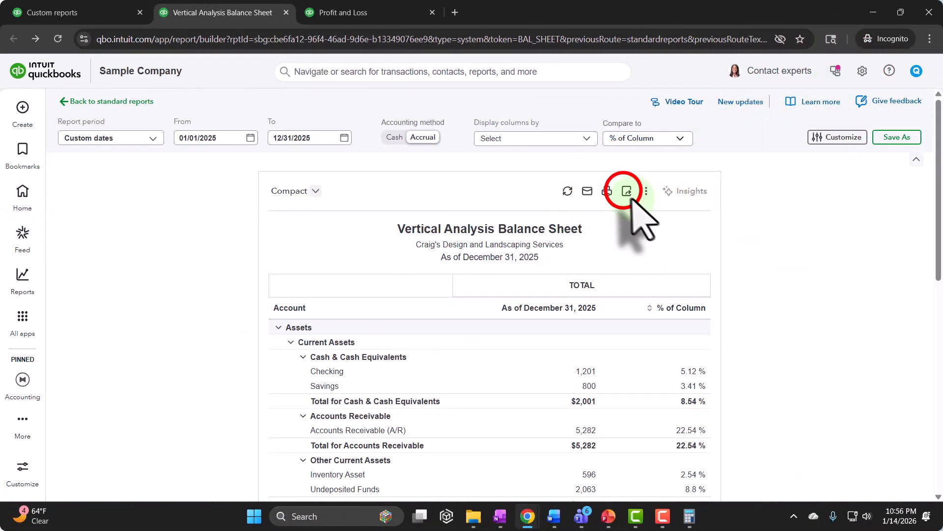
Step: Export the Vertical Analysis Balance Sheet to Excel, saving it in the 2025 folder as Vertical Analyssis Balance Sheet
click(627, 192)
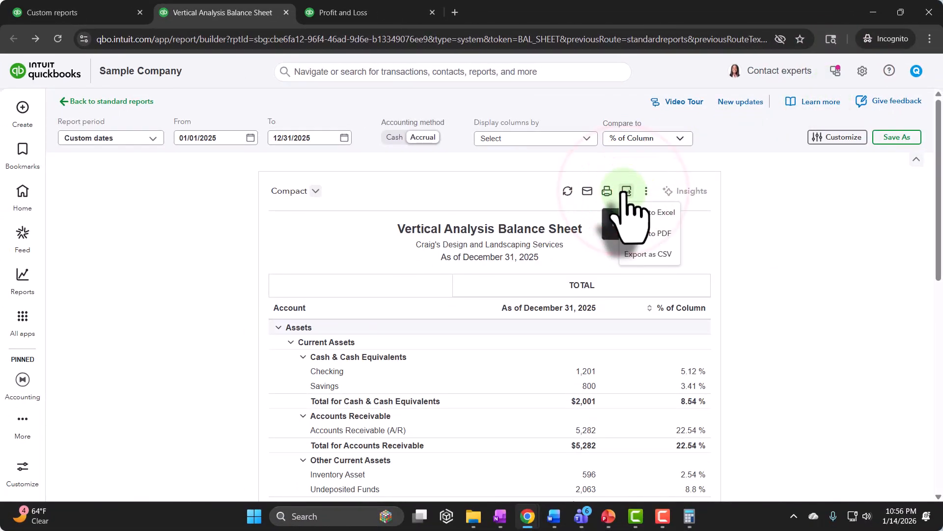
click(641, 212)
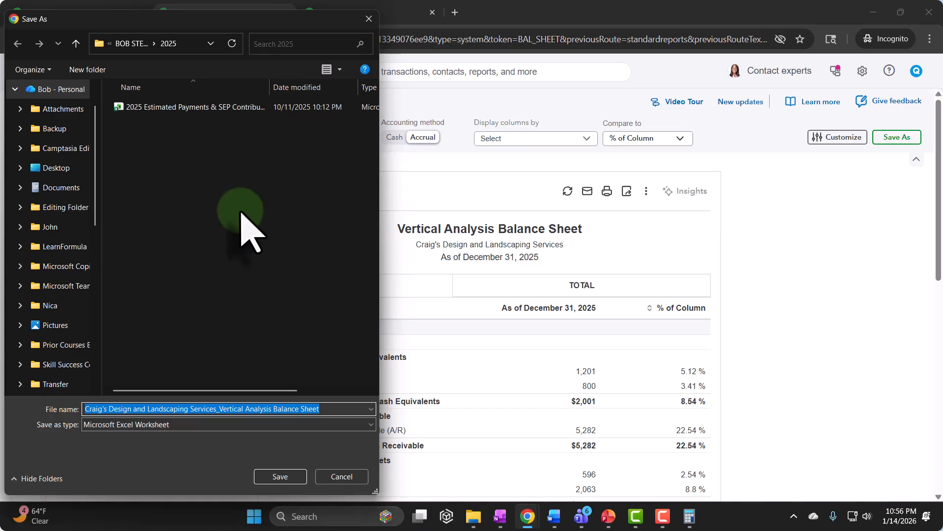
text(Vertical Analyssis)
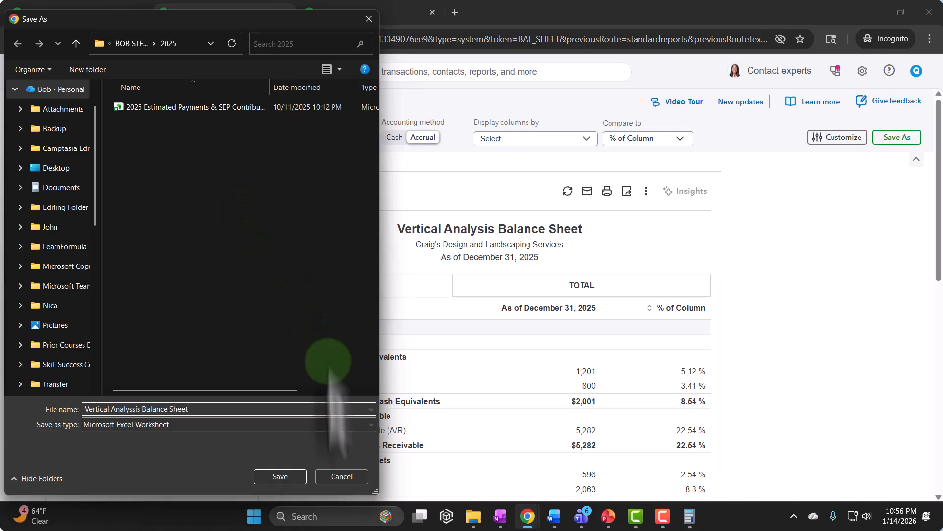
click(293, 474)
Step: Check the P1 folder in File Explorer, then return to the QuickBooks report and check the browser's recent downloads
mouse_move(475, 517)
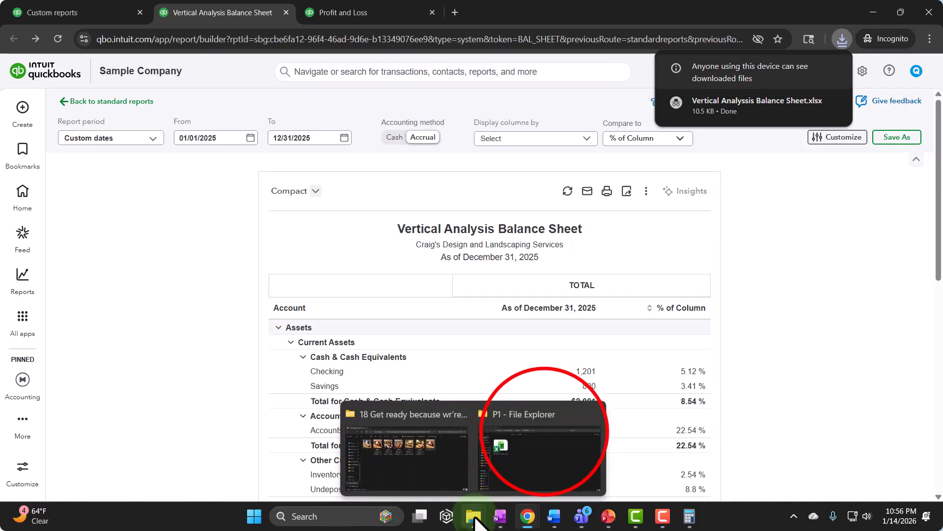
click(540, 426)
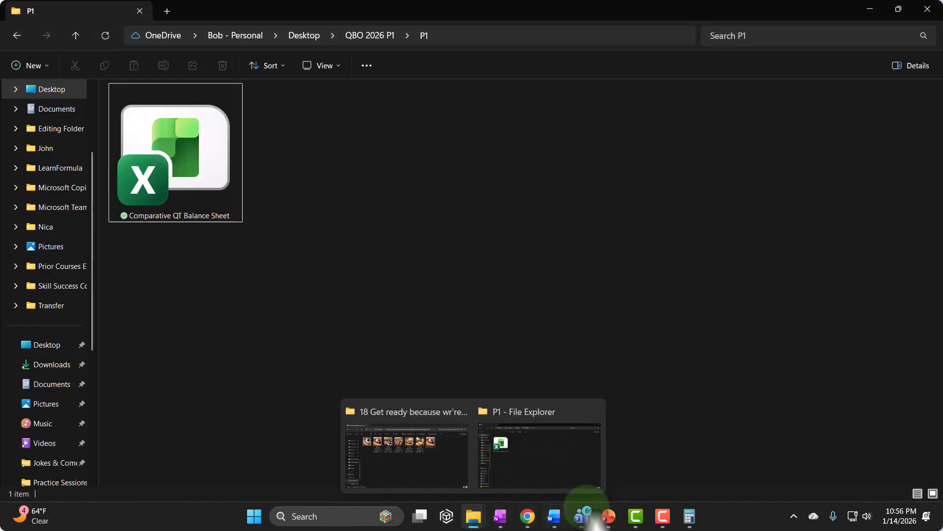
mouse_move(634, 515)
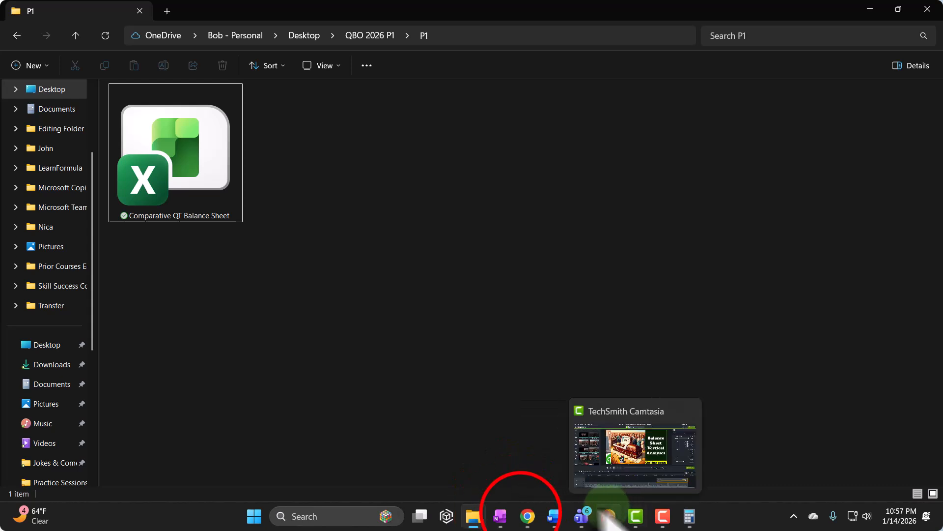
mouse_move(527, 516)
click(565, 435)
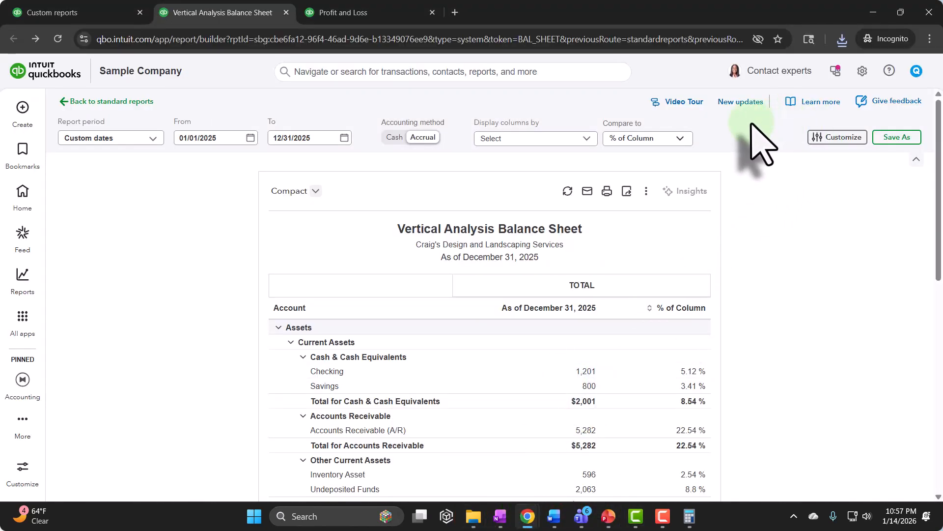
click(649, 191)
click(835, 257)
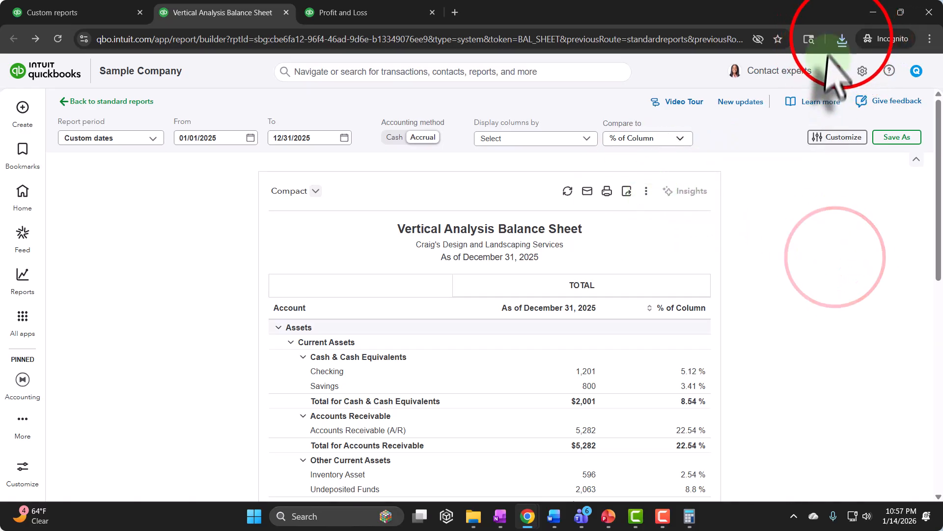
click(843, 41)
click(852, 199)
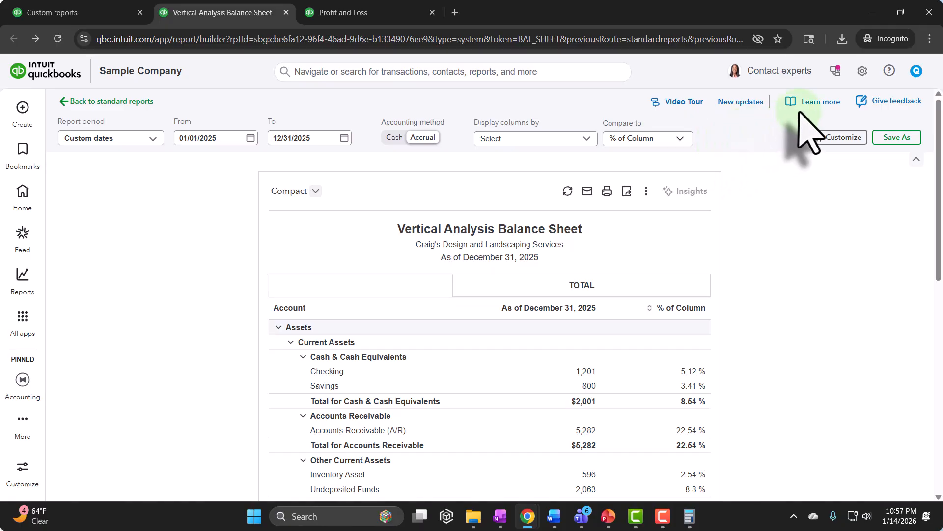
Step: Start another Excel export of the report and copy the P1 folder's path from File Explorer
click(646, 191)
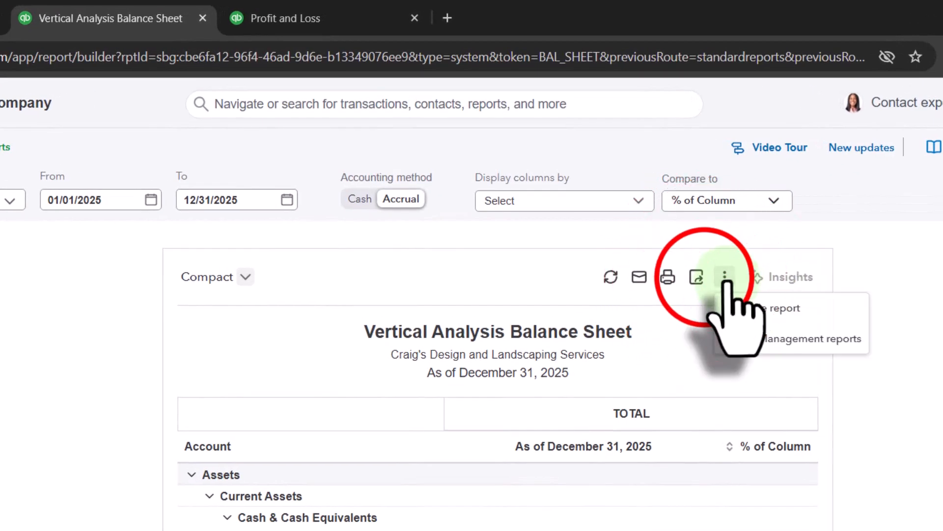
click(696, 276)
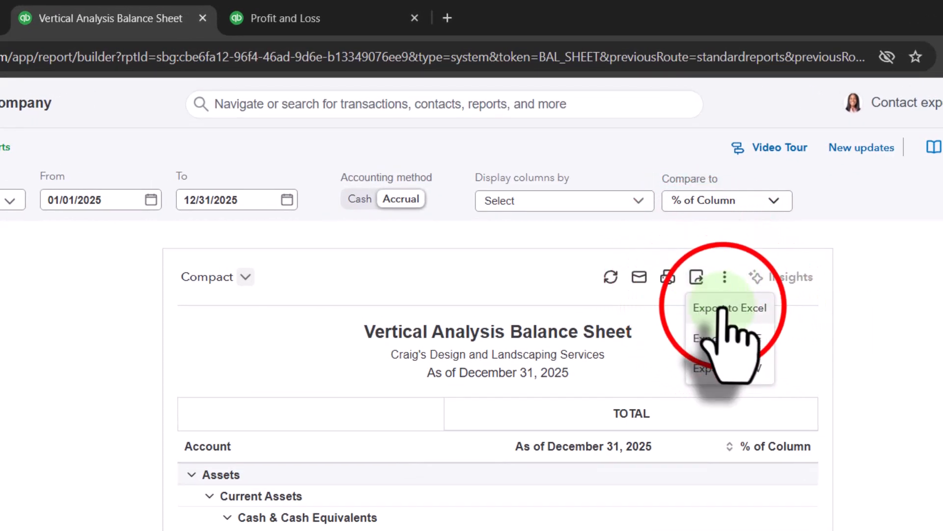
click(723, 307)
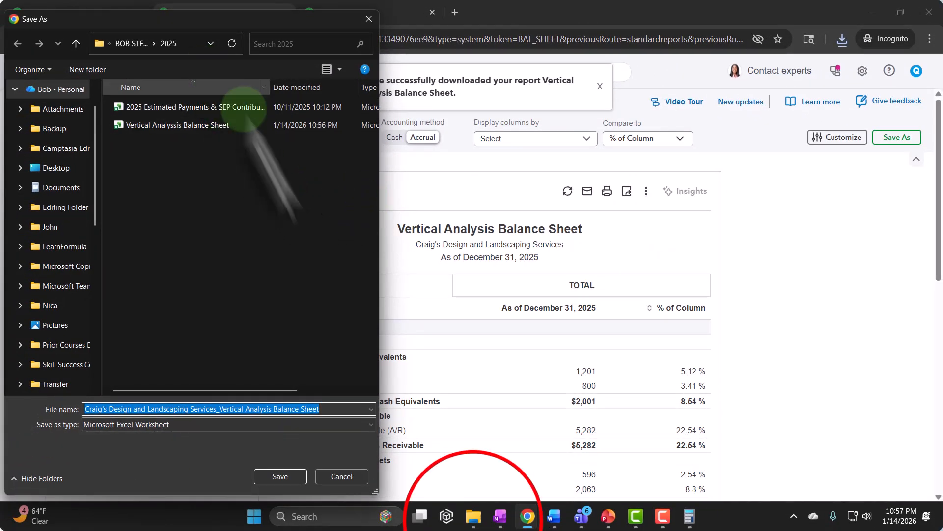
click(473, 516)
click(550, 462)
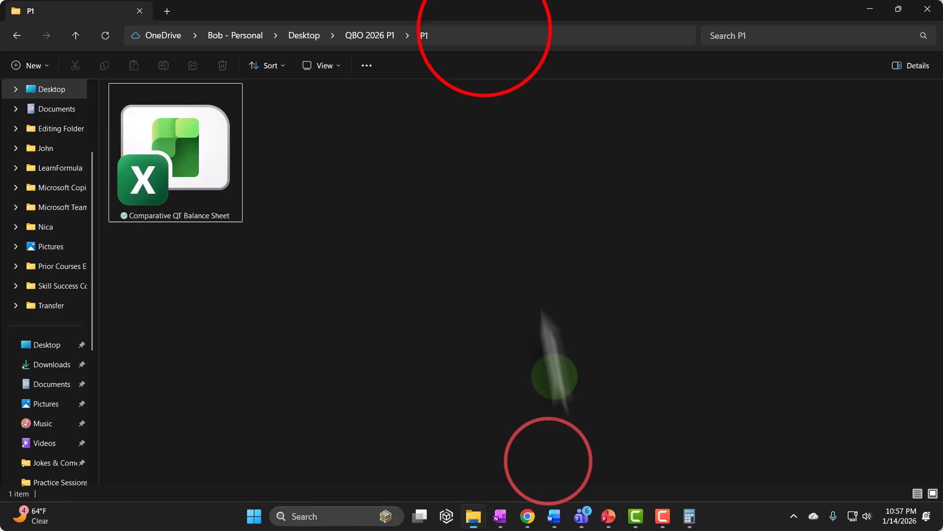
click(485, 31)
click(462, 305)
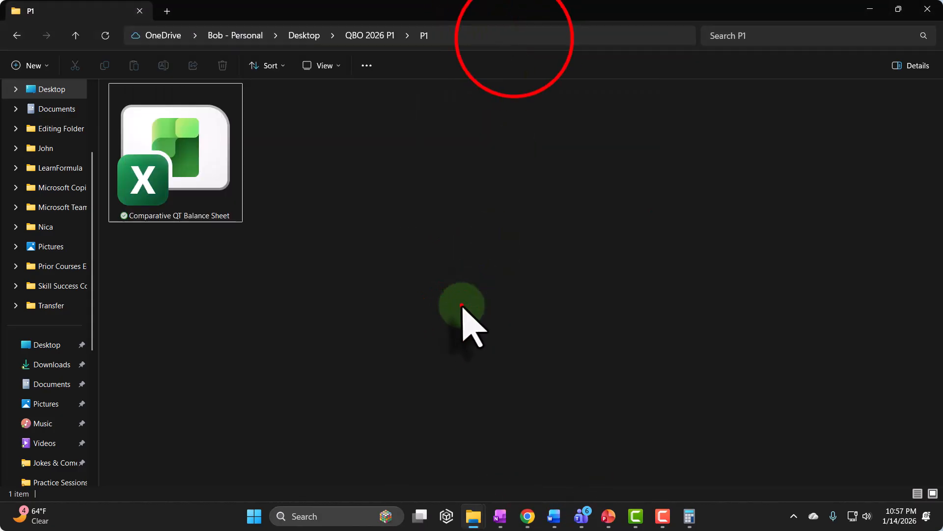
click(510, 36)
key(ctrl+c)
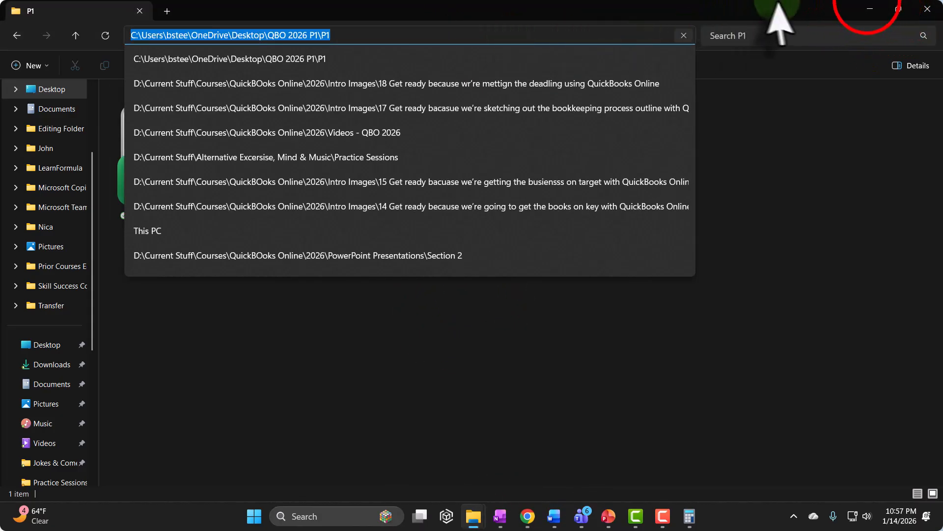
click(868, 3)
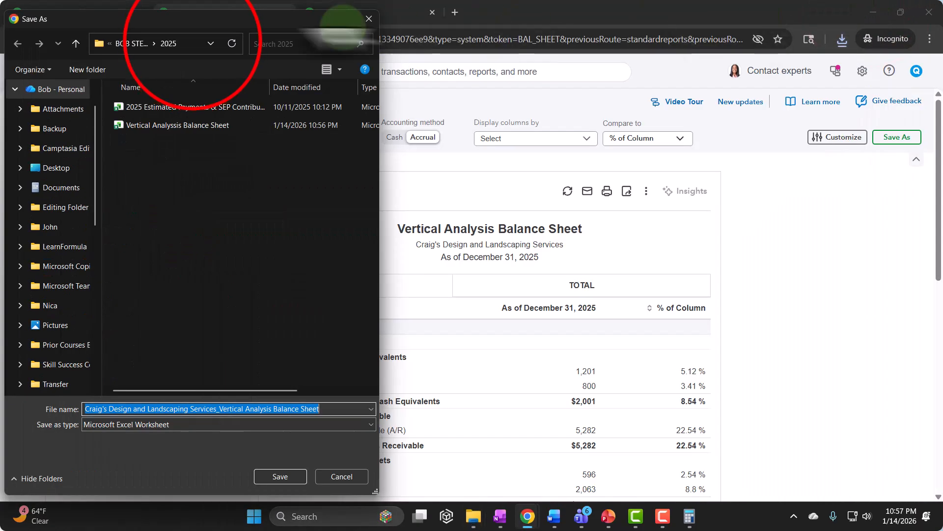
Step: Use the copied P1 folder path as the save location and save the workbook as Vertical Analysis Balance Sheet
click(193, 43)
key(ctrl+v)
key(Return)
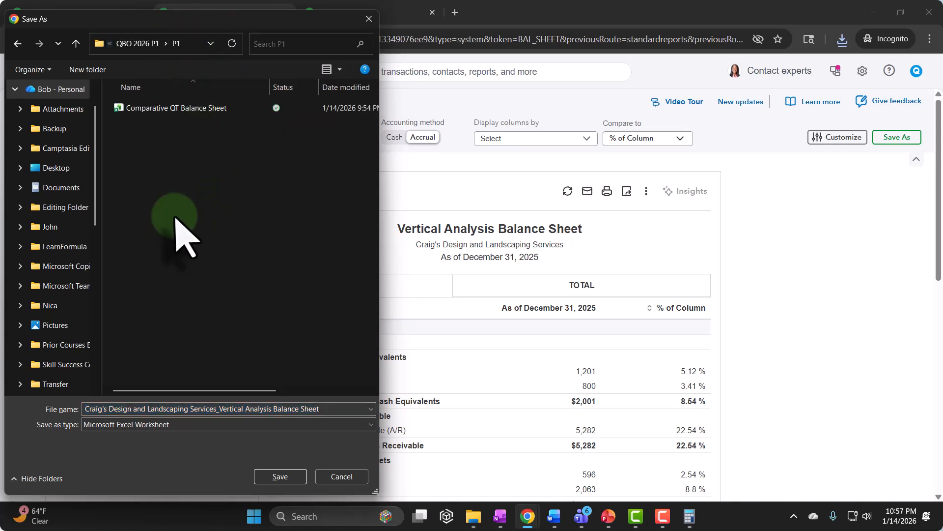
triple_click(348, 411)
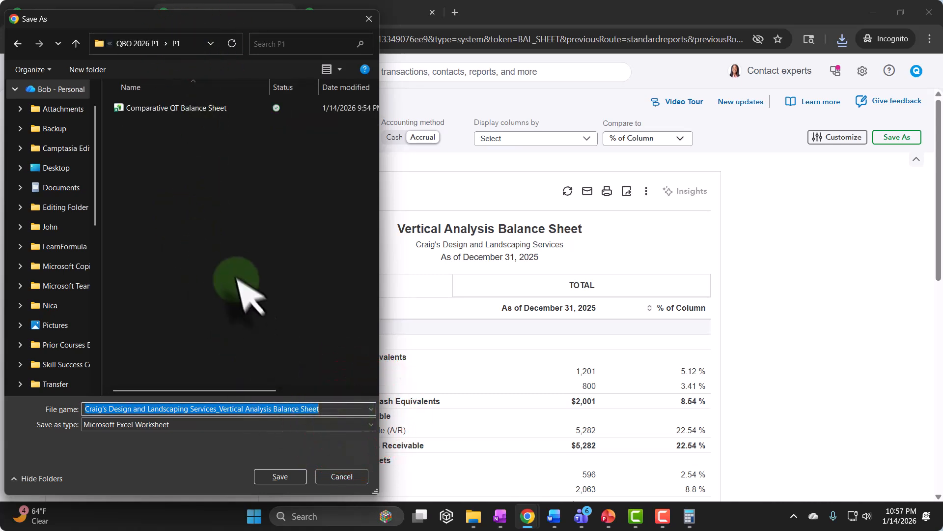
text(Ver)
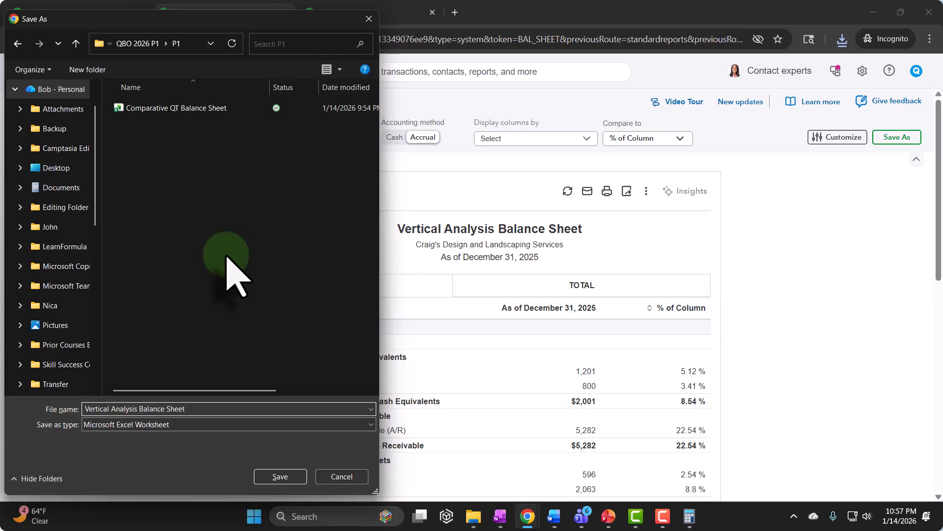
click(280, 477)
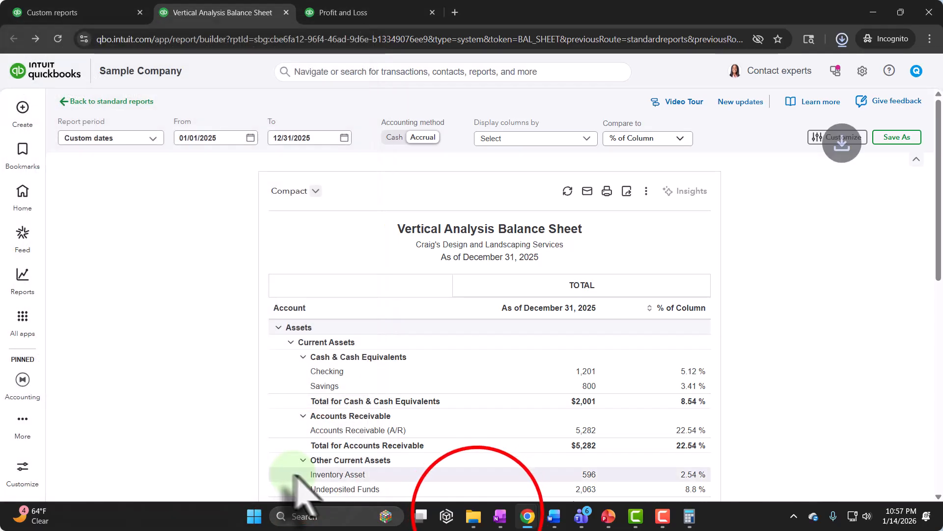
Step: Open the Comparative QT Balance Sheet workbook from the P1 folder in Excel and save a copy there as Year End Reports
click(474, 515)
click(533, 449)
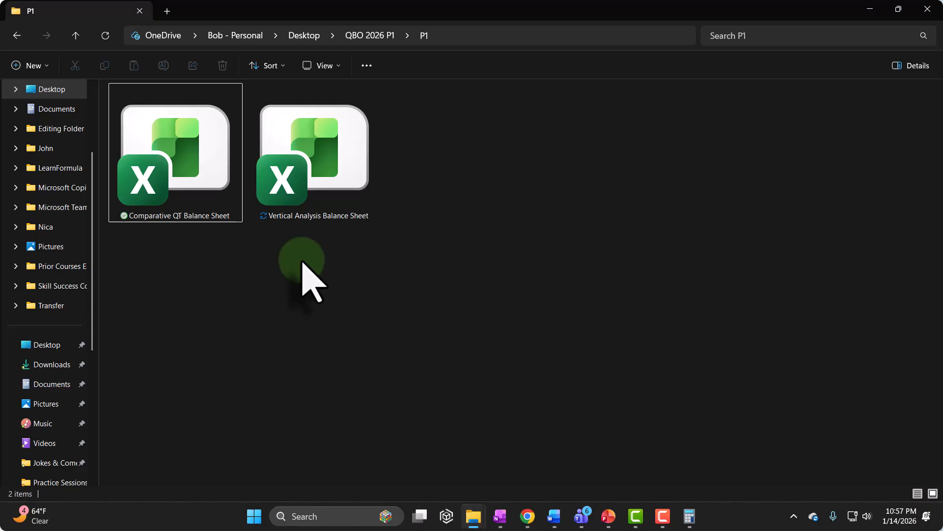
double_click(198, 180)
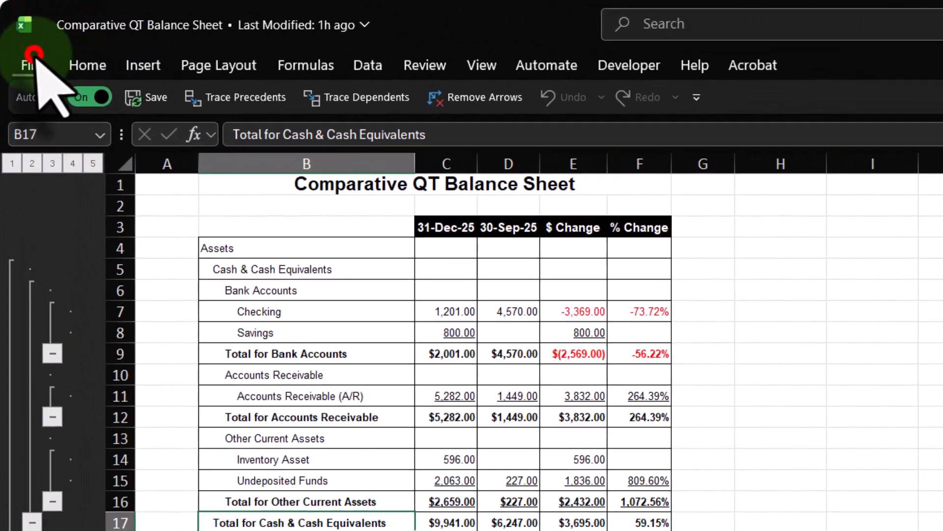
click(34, 57)
click(74, 243)
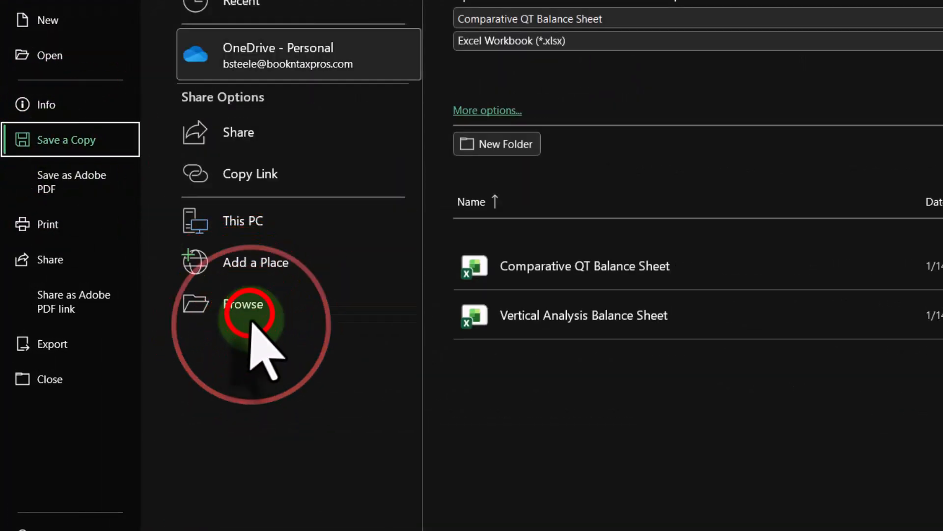
click(250, 310)
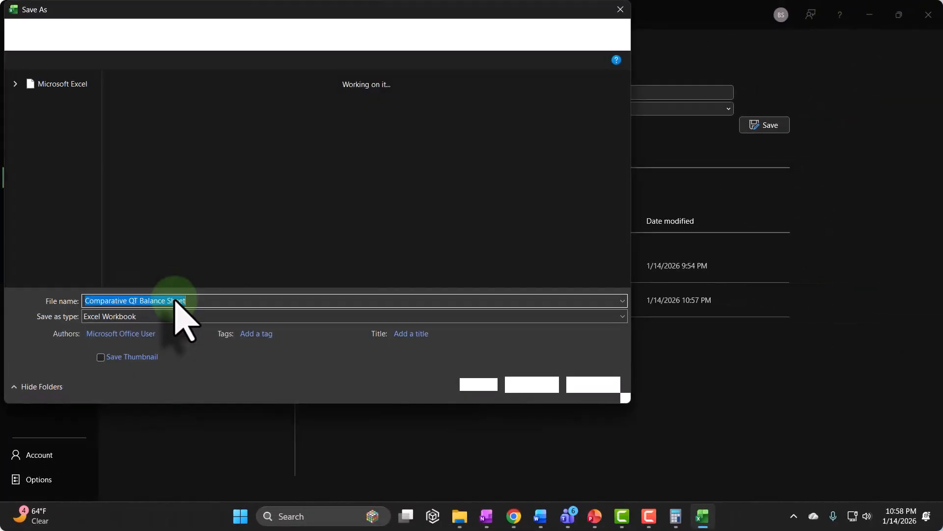
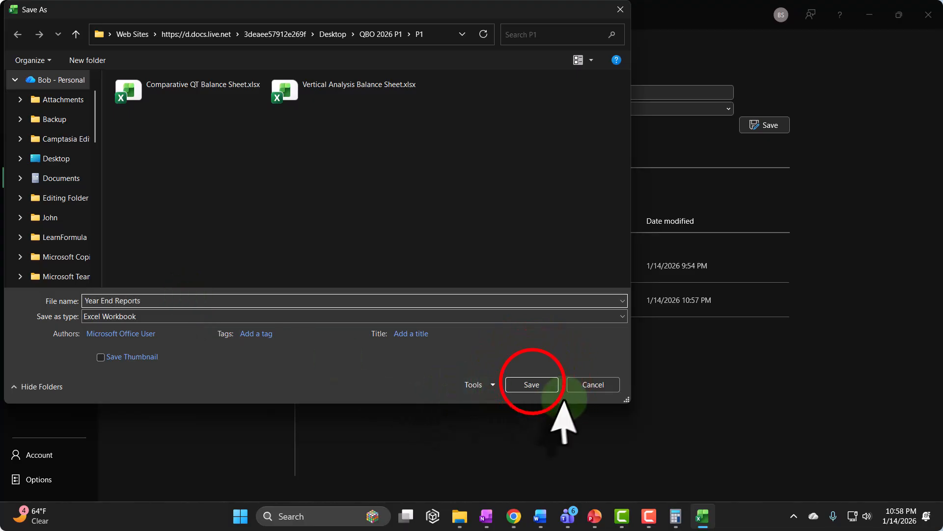
click(531, 385)
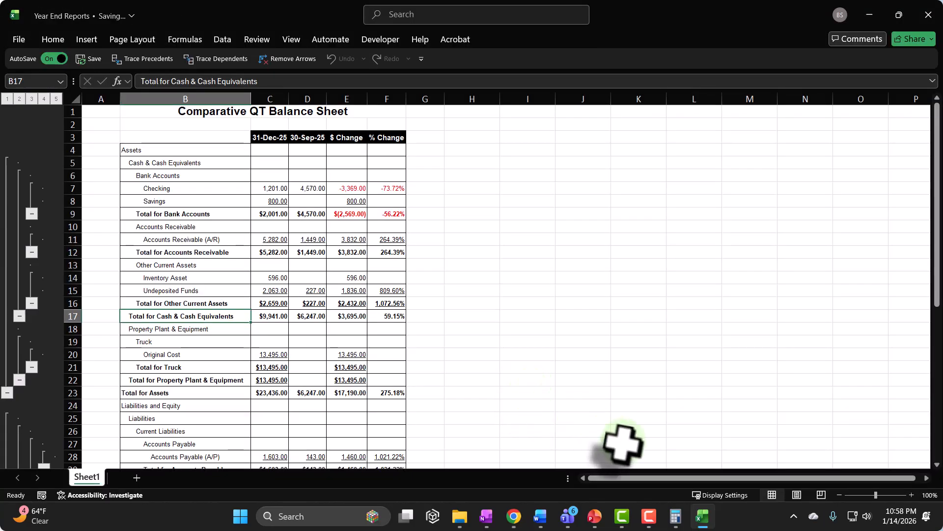
Step: Open the exported Vertical Analysis Balance Sheet workbook from the P1 folder
mouse_move(462, 517)
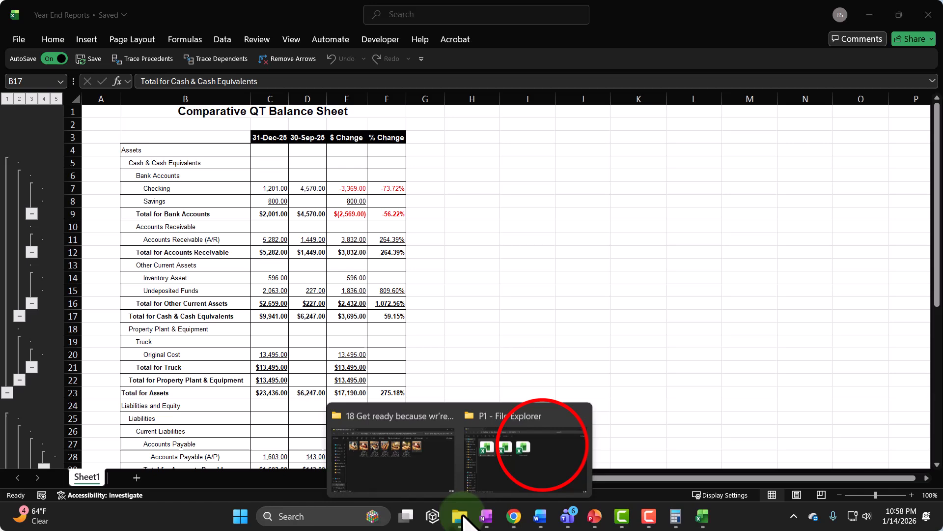
click(544, 454)
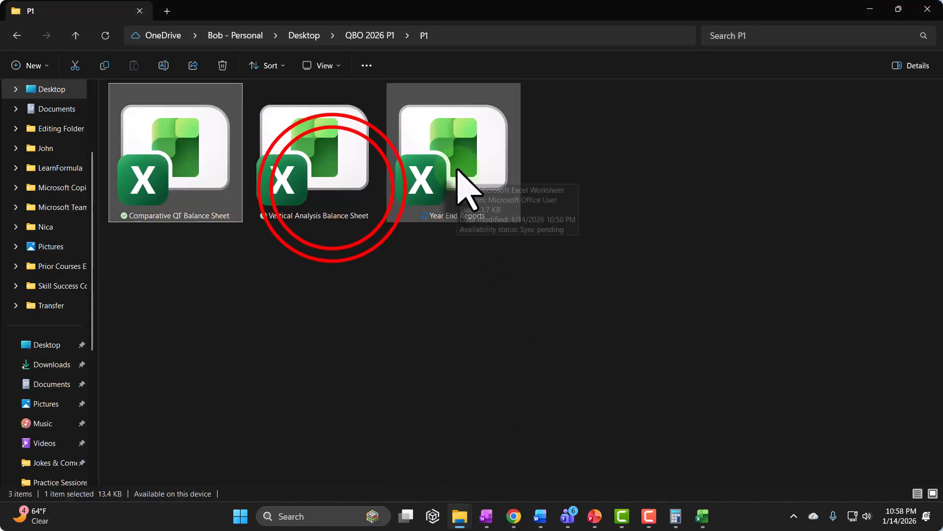
click(330, 186)
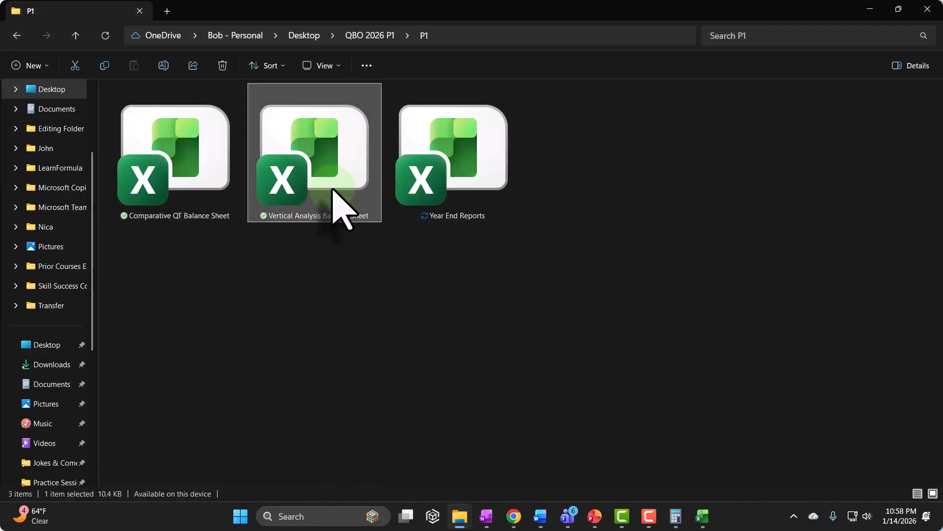
double_click(333, 190)
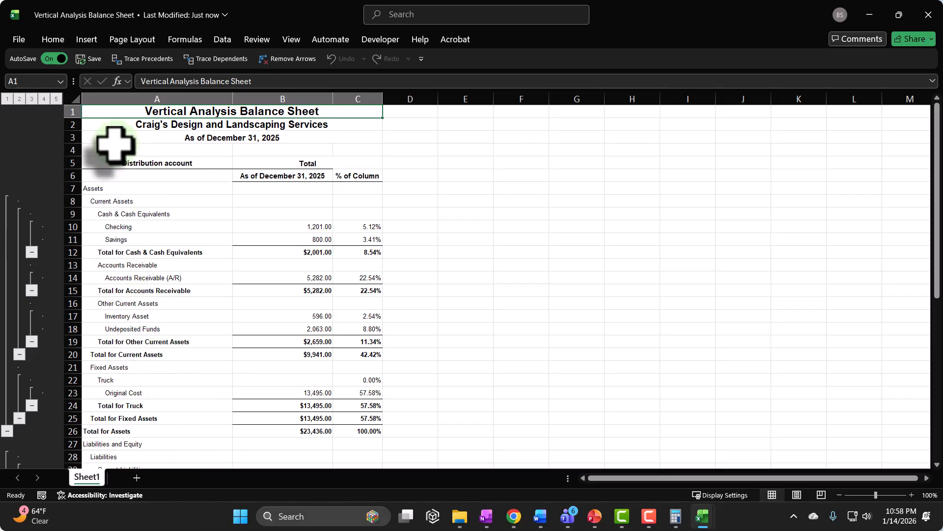
drag(335, 9, 362, 8)
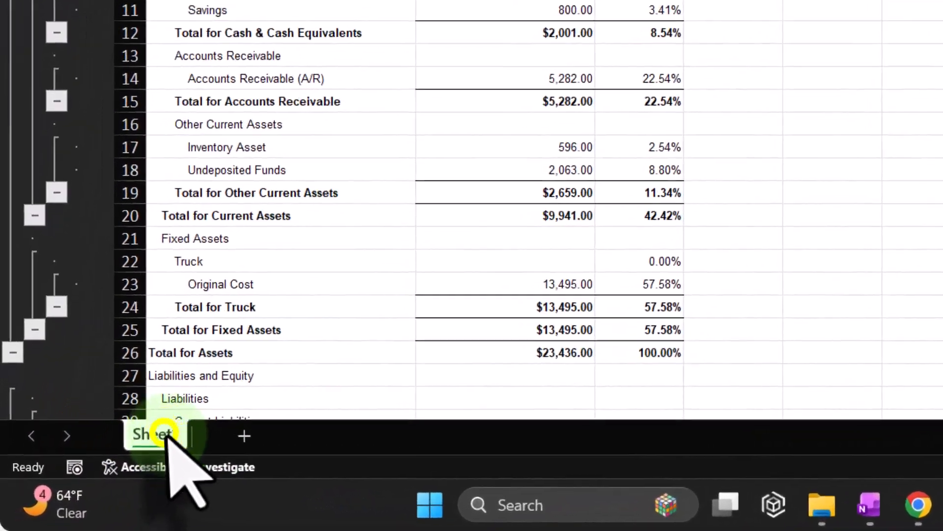
Step: Copy Sheet1 of the Vertical Analysis Balance Sheet workbook into Year End Reports.xlsx, placing the copy before Sheet1
right_click(92, 477)
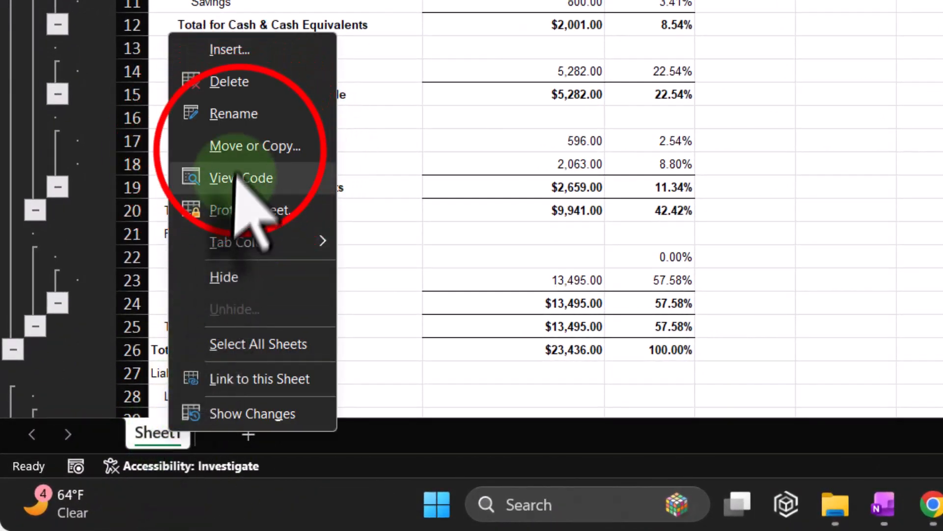
click(231, 146)
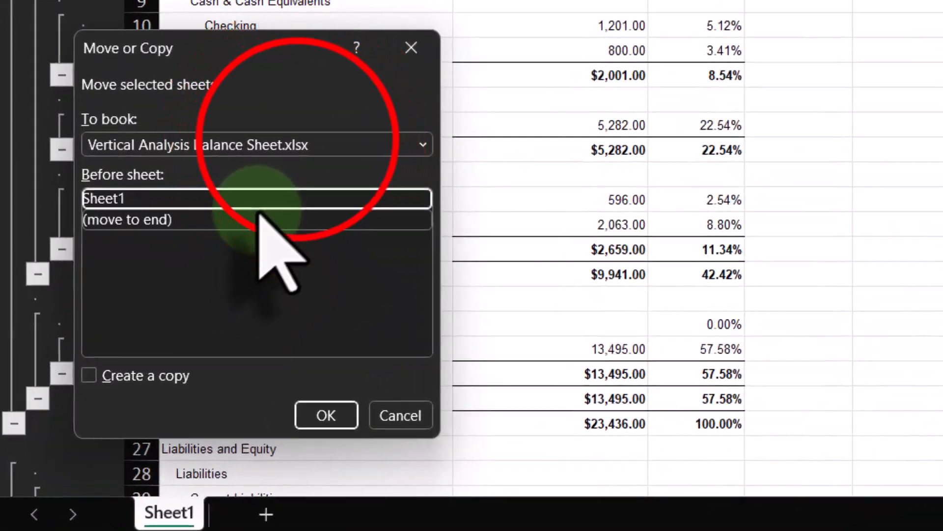
click(244, 199)
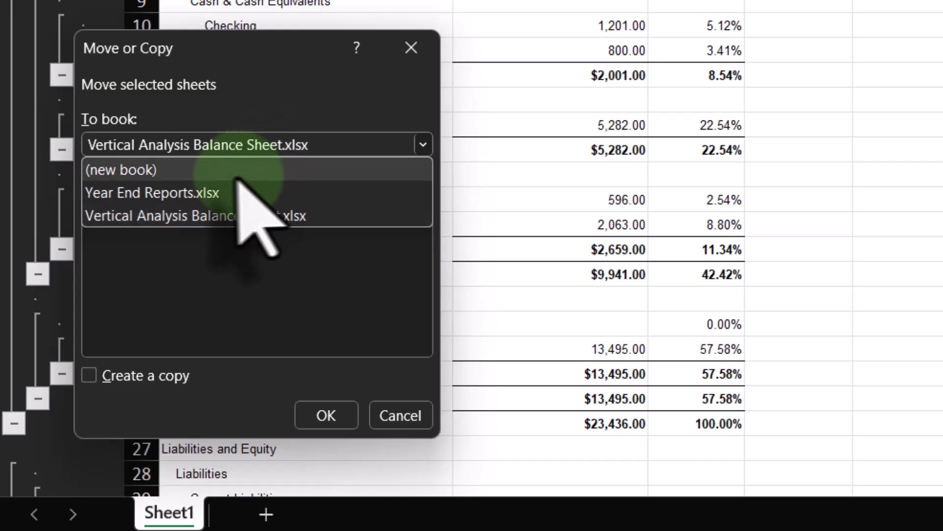
click(197, 191)
click(89, 376)
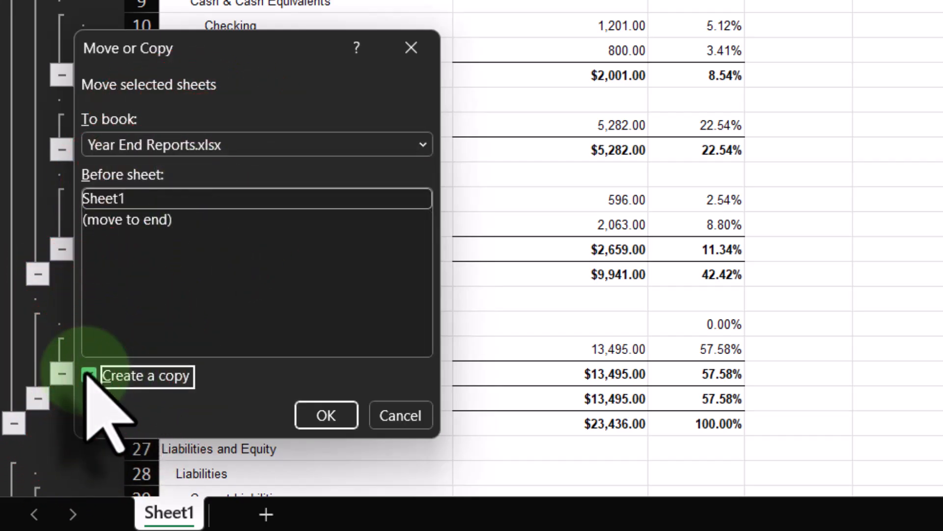
click(327, 415)
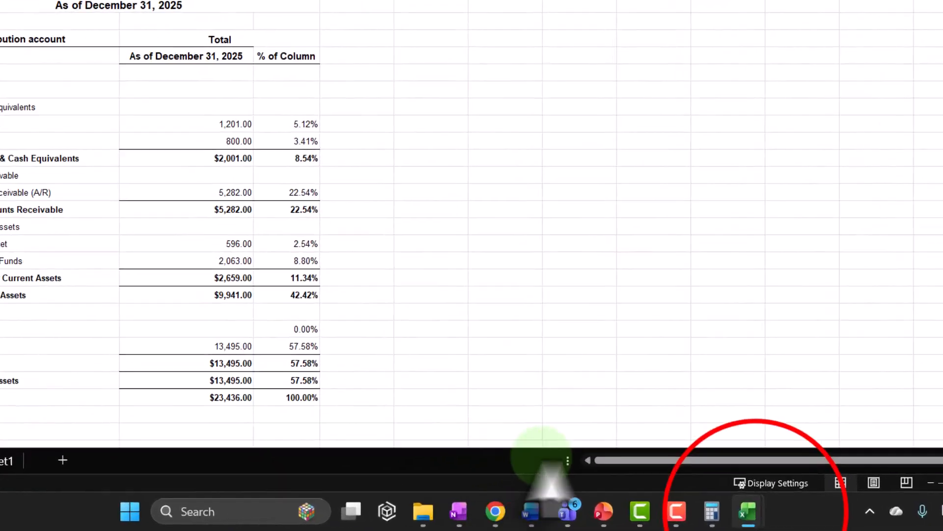
click(708, 515)
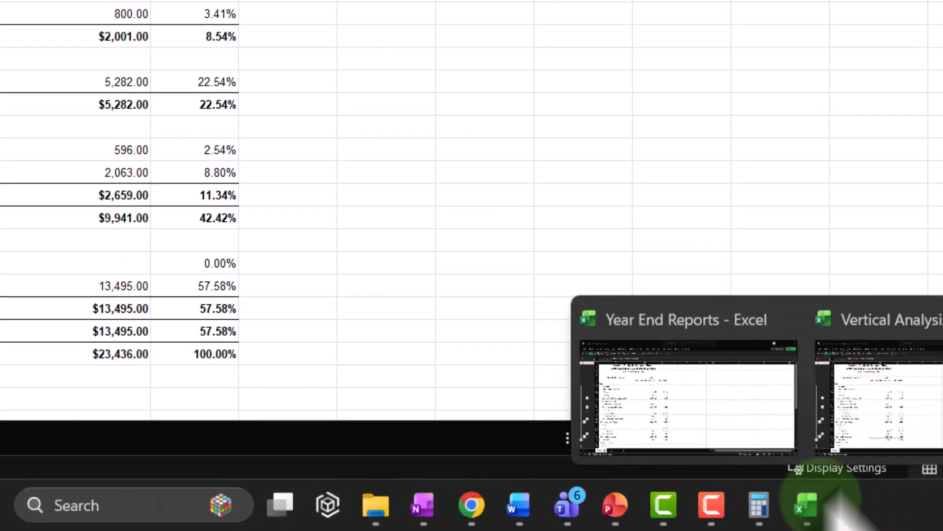
click(905, 393)
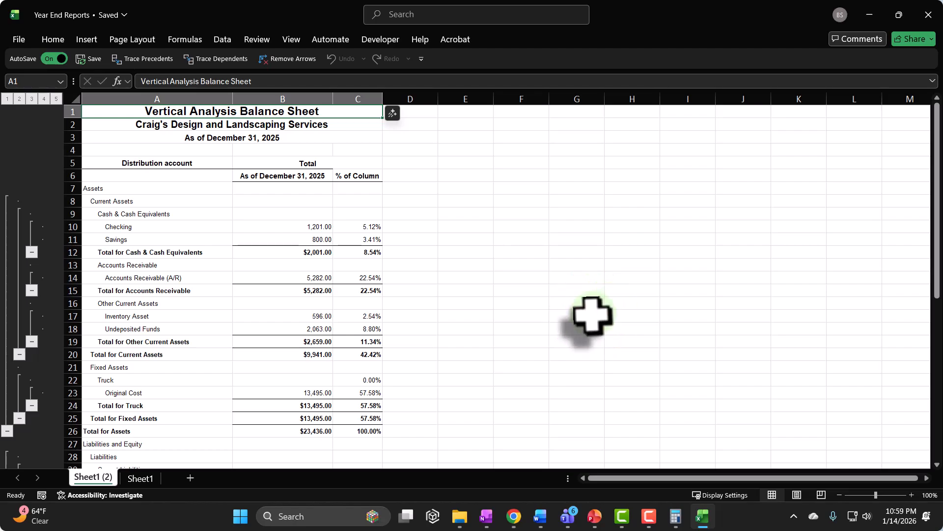
Step: Move the copied Sheet1 (2) after Sheet1 in the Year End Reports workbook
click(592, 315)
click(92, 477)
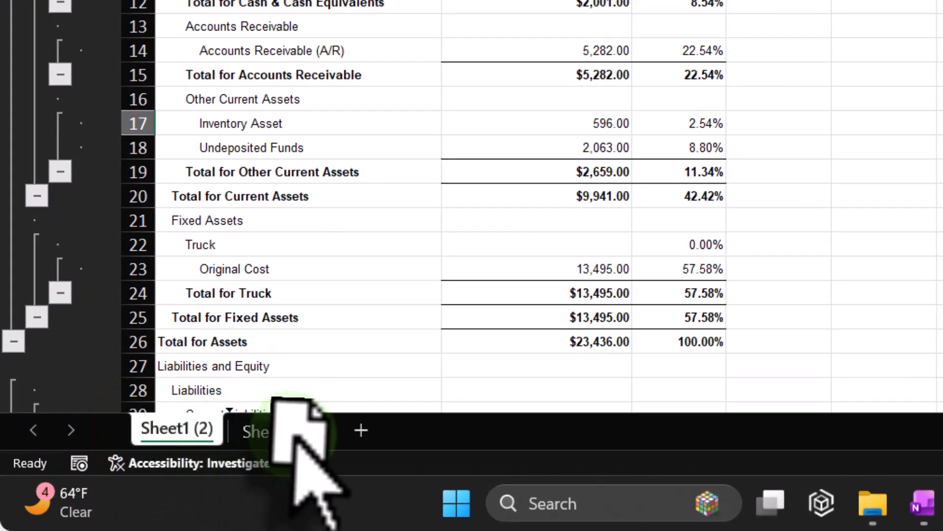
drag(296, 437, 325, 439)
Step: Rename the comparative balance sheet's worksheet as Comp QT BS
double_click(176, 434)
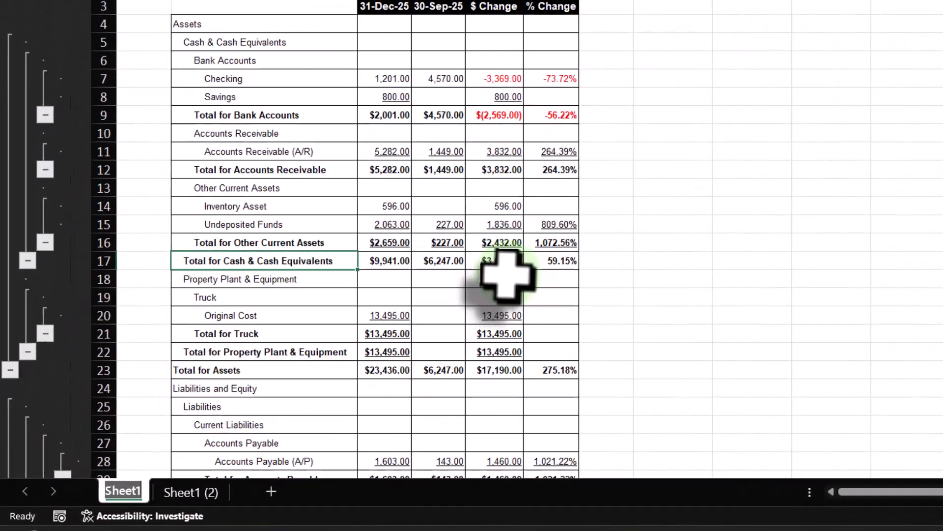
text(Comp QT)
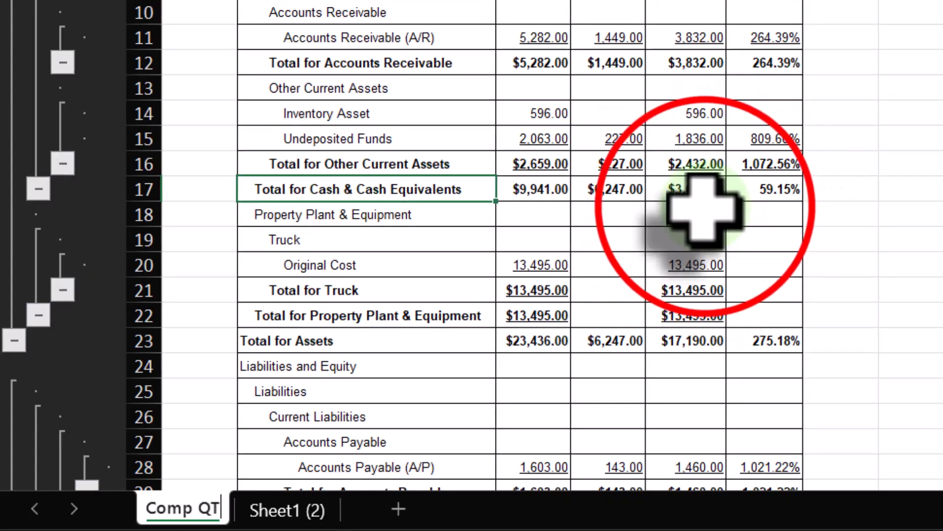
click(703, 211)
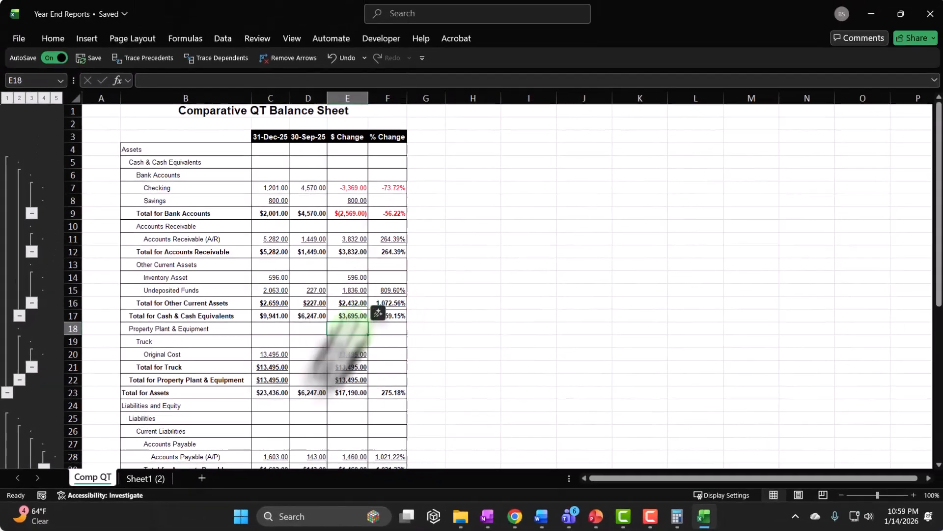
click(182, 507)
double_click(111, 477)
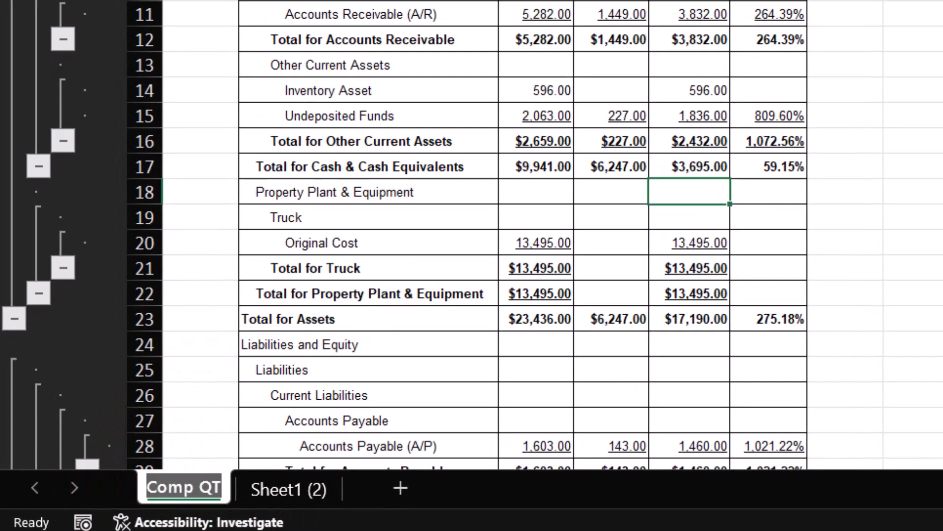
text(BS)
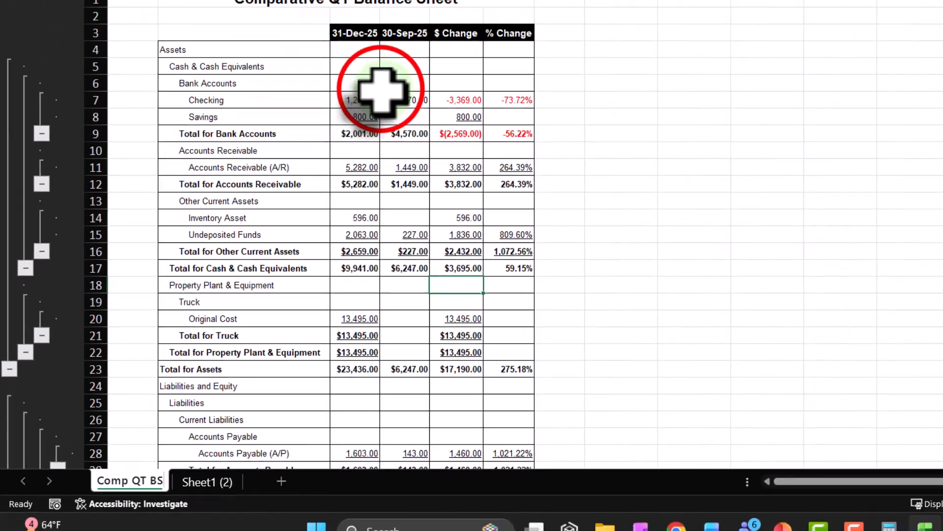
click(318, 165)
Step: Rename the vertical analysis worksheet as BS Vert, and switch it to Page Break Preview and back to Normal view
click(293, 489)
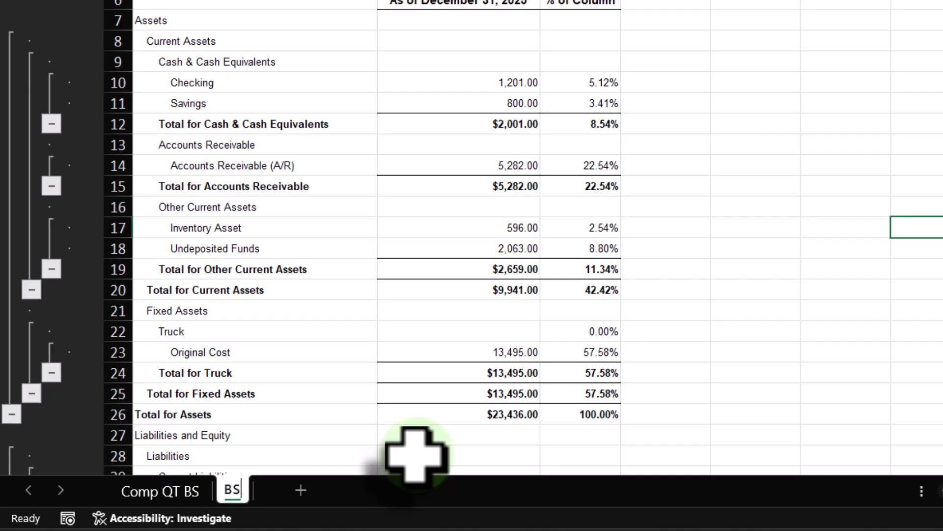
text(BS Vert)
click(398, 251)
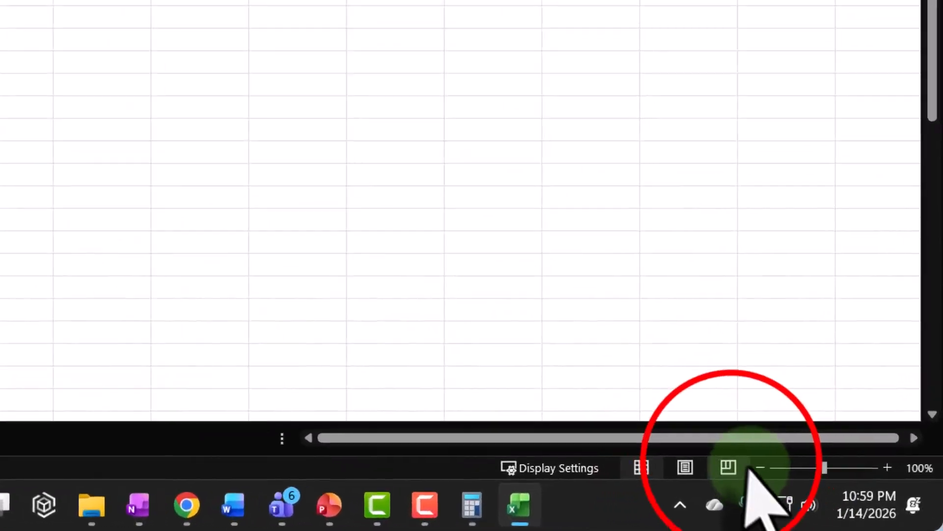
click(821, 495)
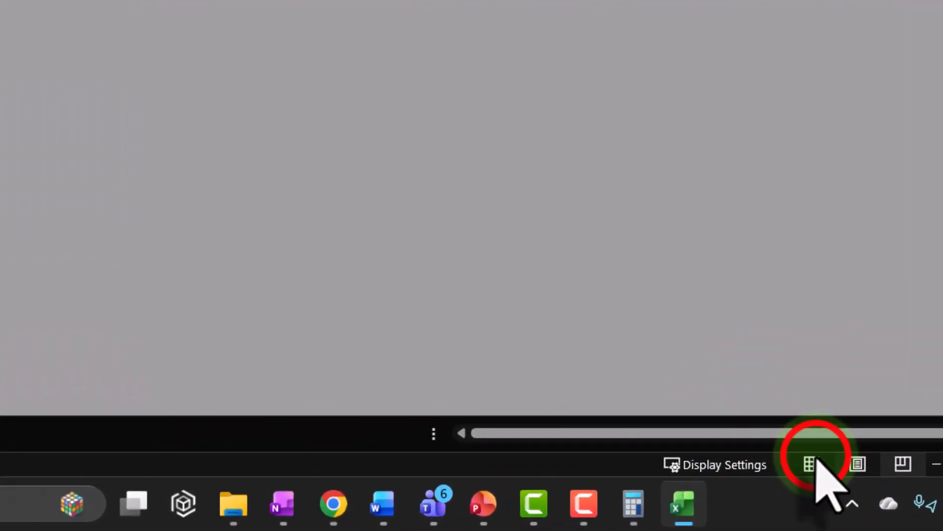
click(811, 463)
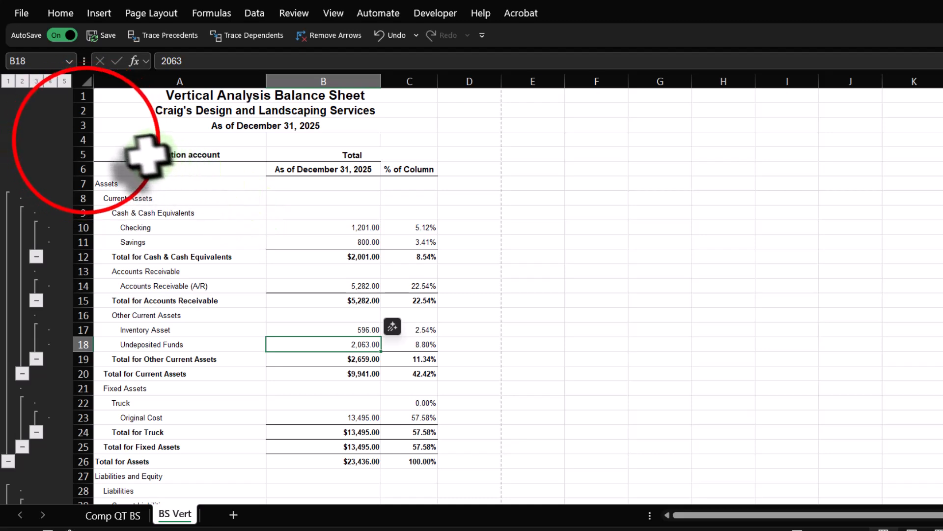
Step: Delete the Distribution account header row on BS Vert and shorten the date heading in B5 to December 31, 2025
click(84, 140)
click(85, 154)
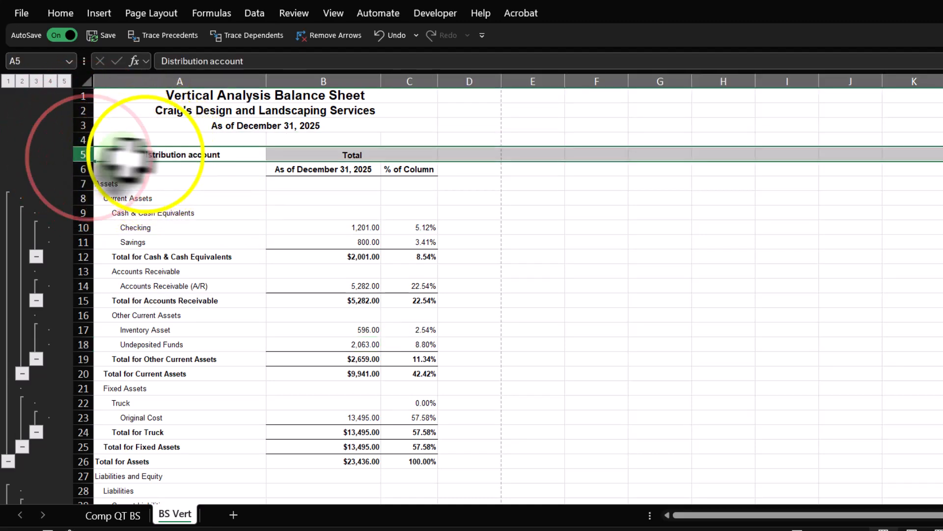
right_click(144, 153)
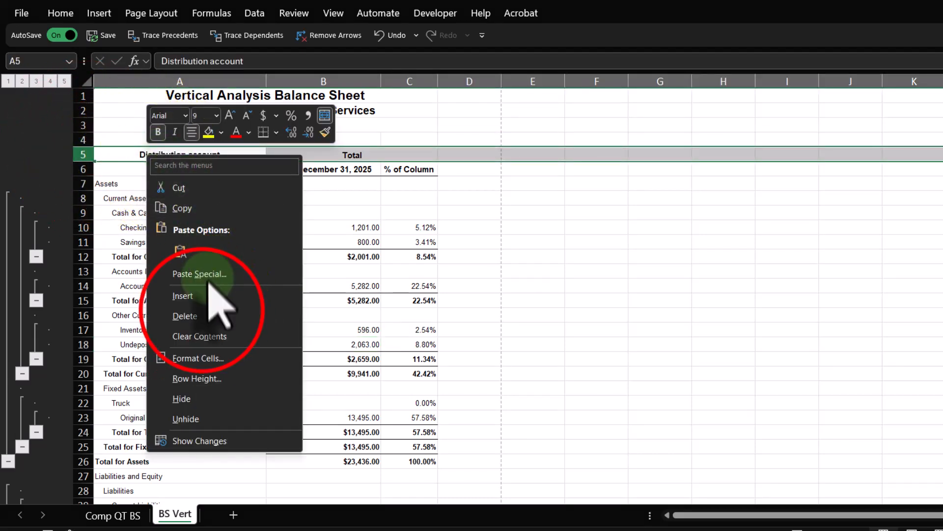
click(231, 316)
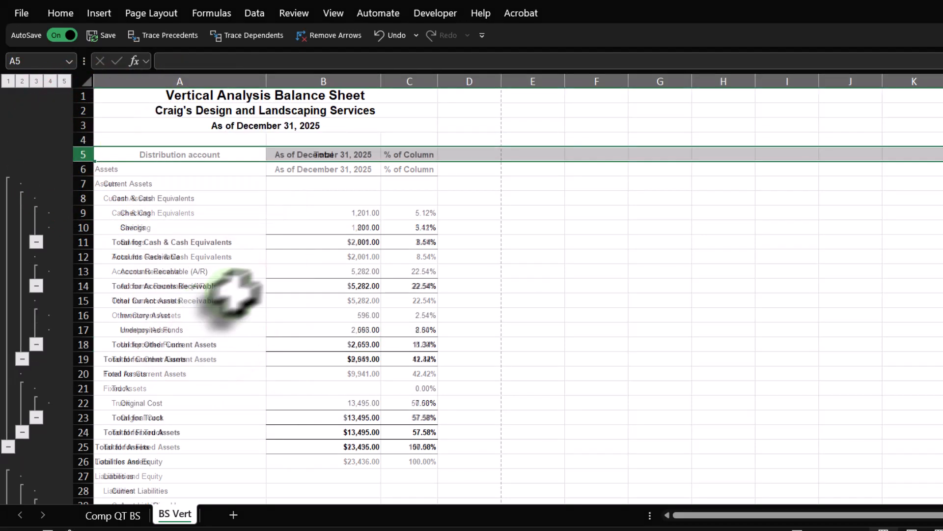
double_click(336, 155)
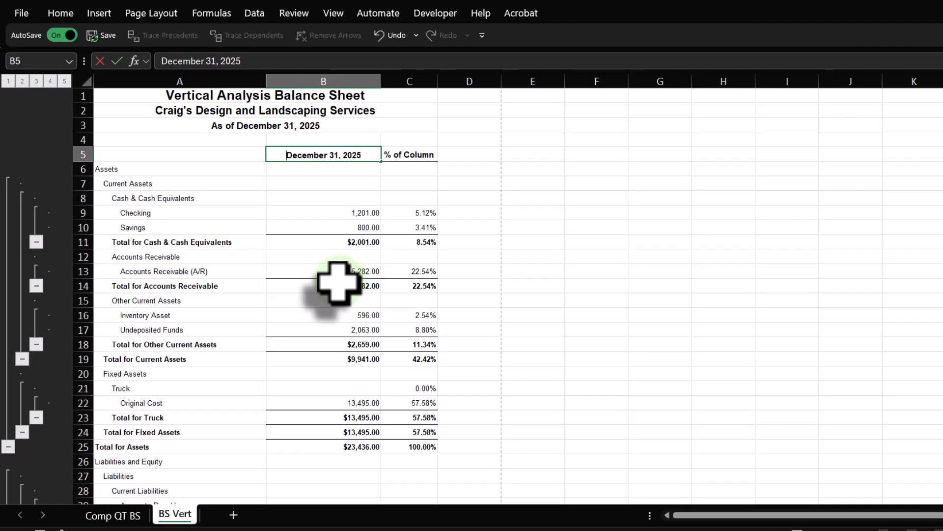
click(352, 259)
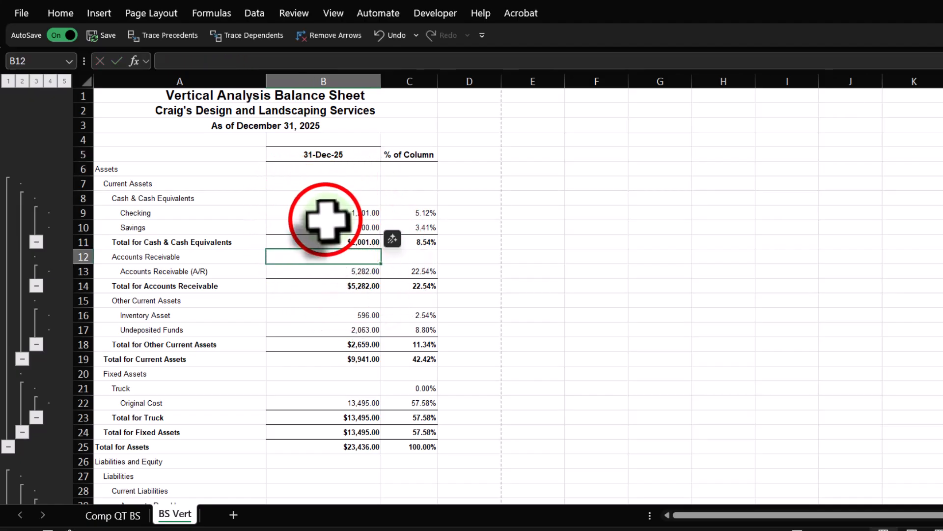
Step: Set the ribbon to always show and underline the Savings amount and percentage in B10:C10
drag(327, 211, 423, 227)
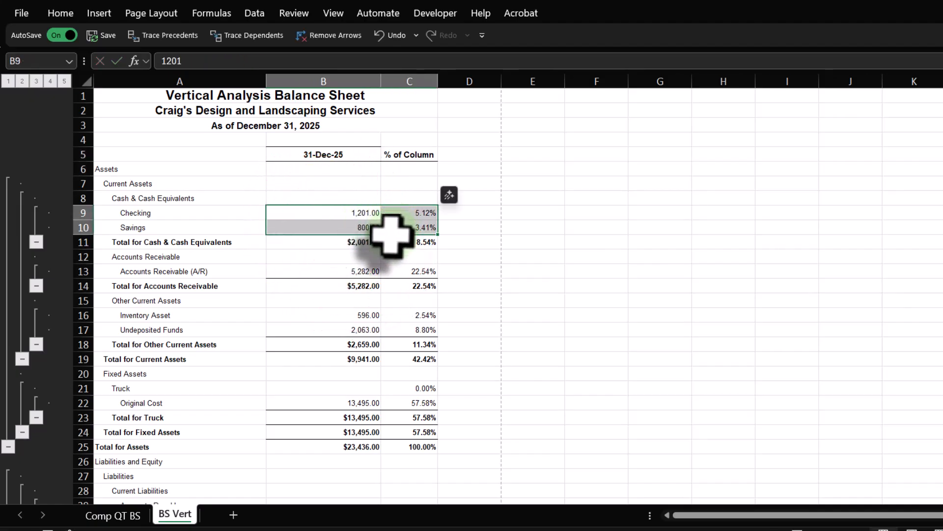
click(449, 195)
click(347, 359)
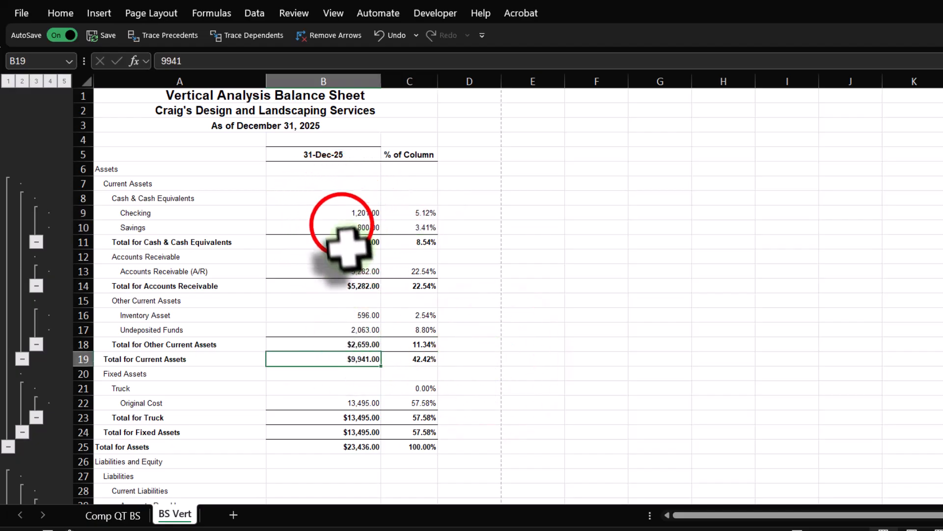
click(366, 227)
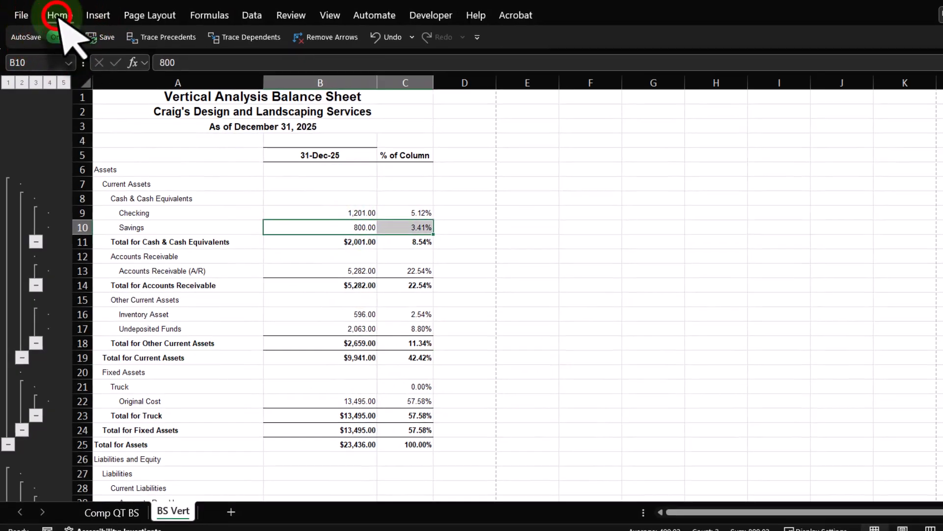
click(61, 13)
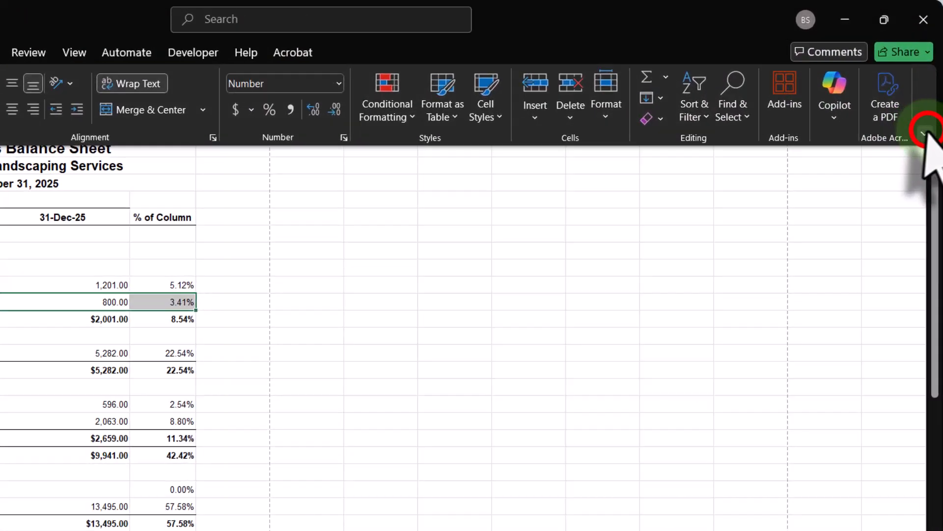
click(929, 101)
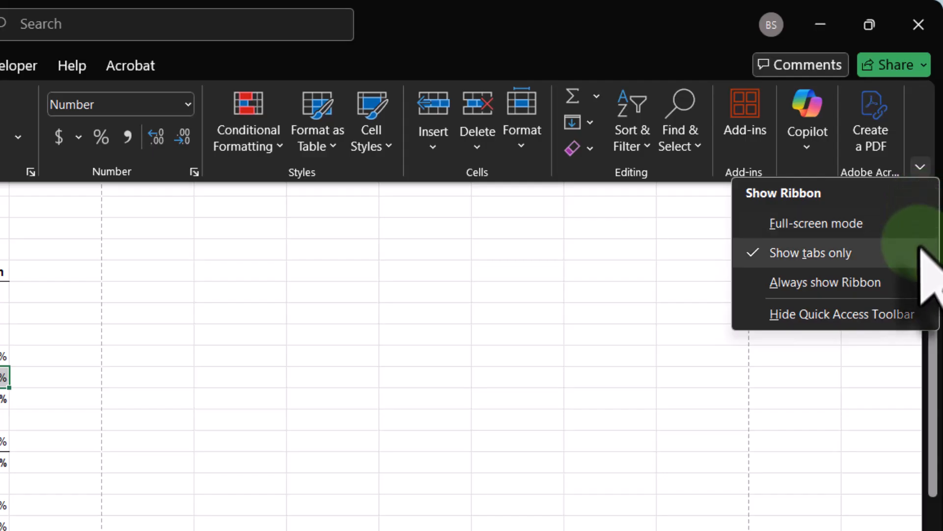
click(912, 282)
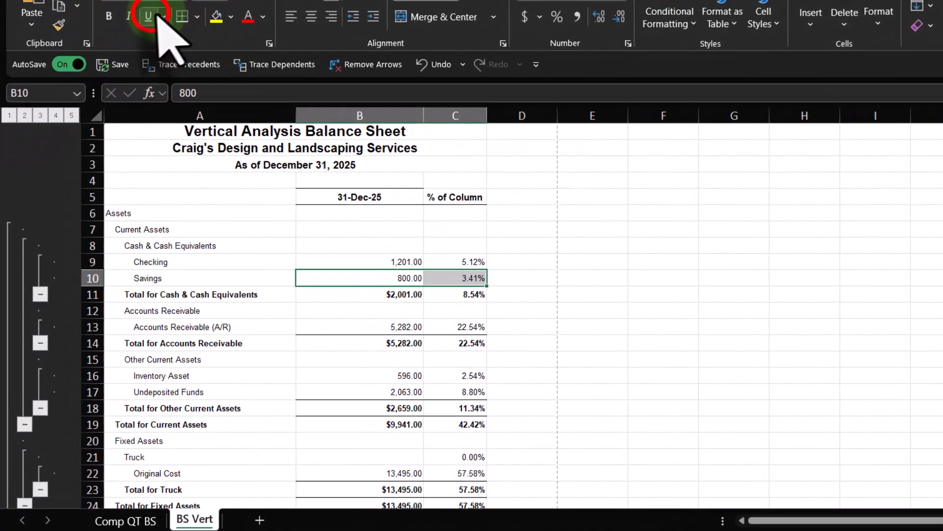
click(149, 16)
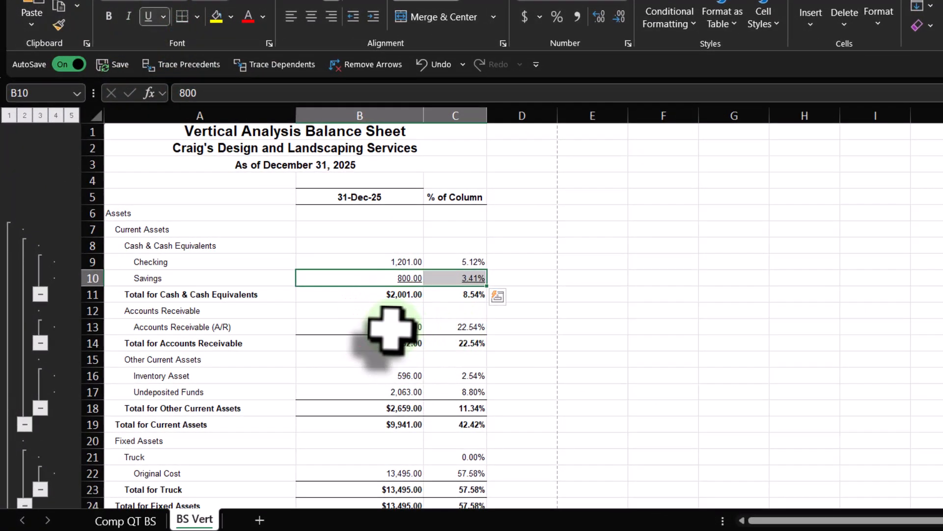
Step: Underline the amounts and percentages in the Accounts Receivable (A/R), Undeposited Funds and Total for Other Current Assets rows
drag(400, 326, 464, 326)
click(149, 16)
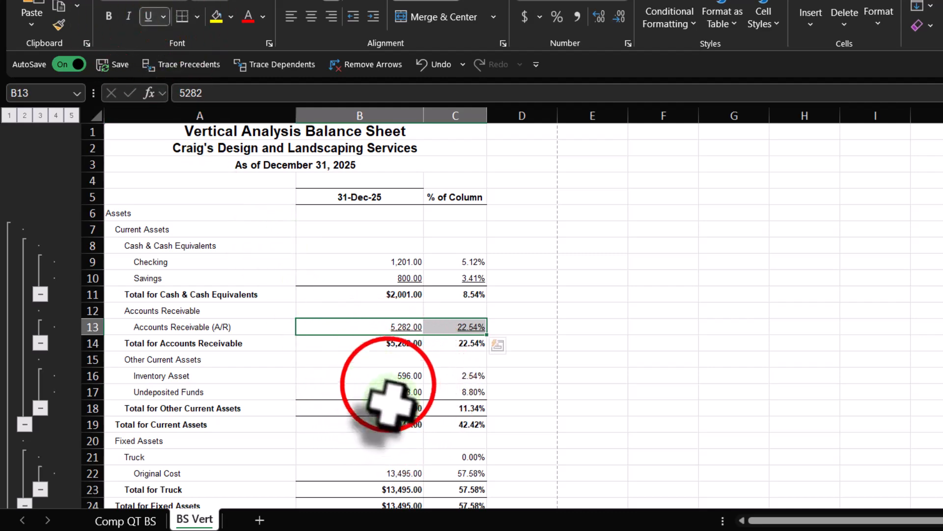
drag(386, 392, 467, 392)
click(148, 16)
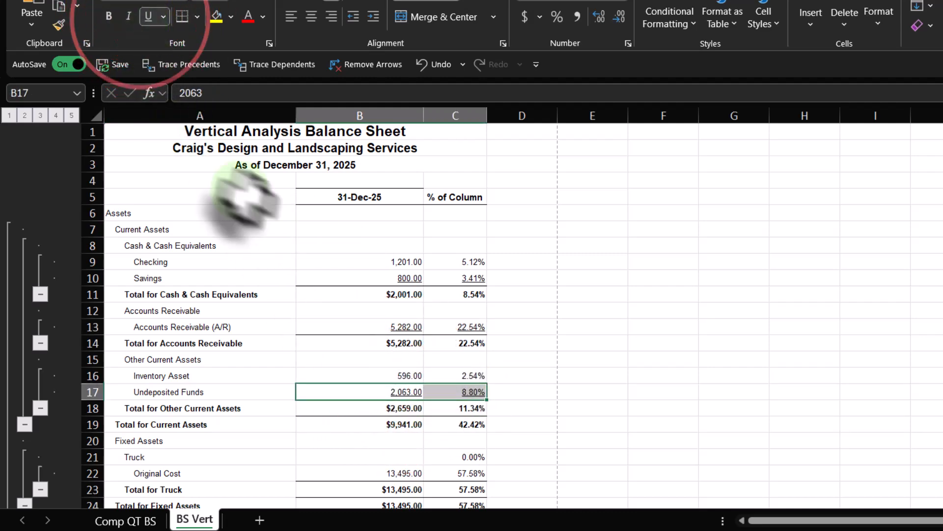
scroll(363, 334, down, 1)
drag(429, 354, 432, 355)
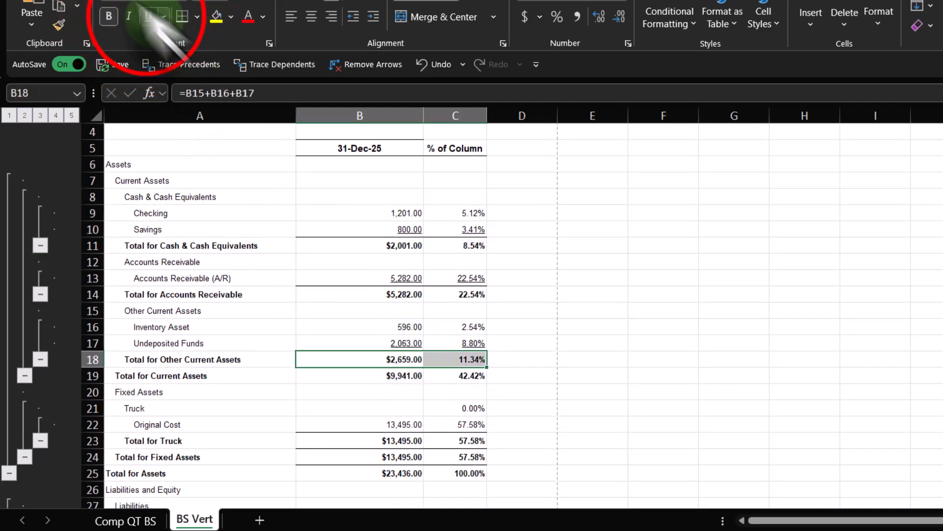
click(148, 17)
Step: Underline the Original Cost, Total for Truck and Total for Fixed Assets values in B22:C24
scroll(284, 221, down, 2)
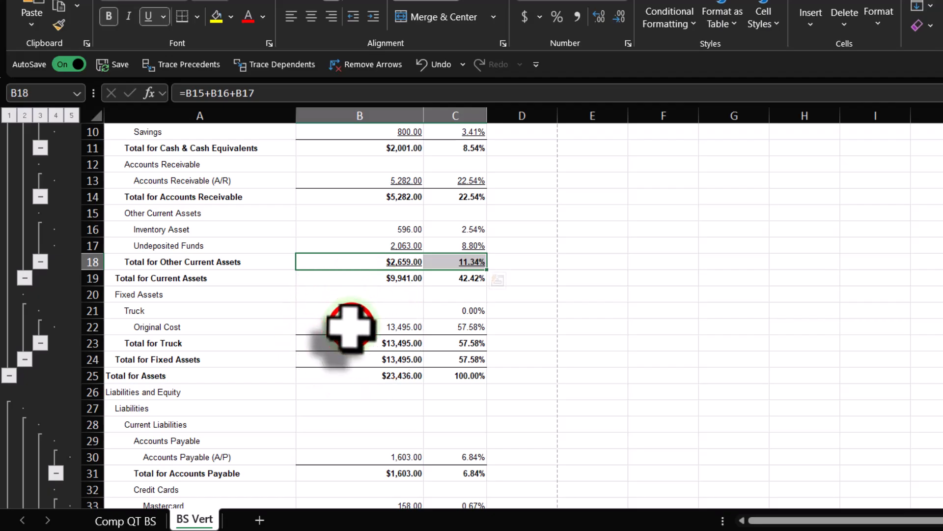
drag(434, 353, 435, 354)
click(148, 16)
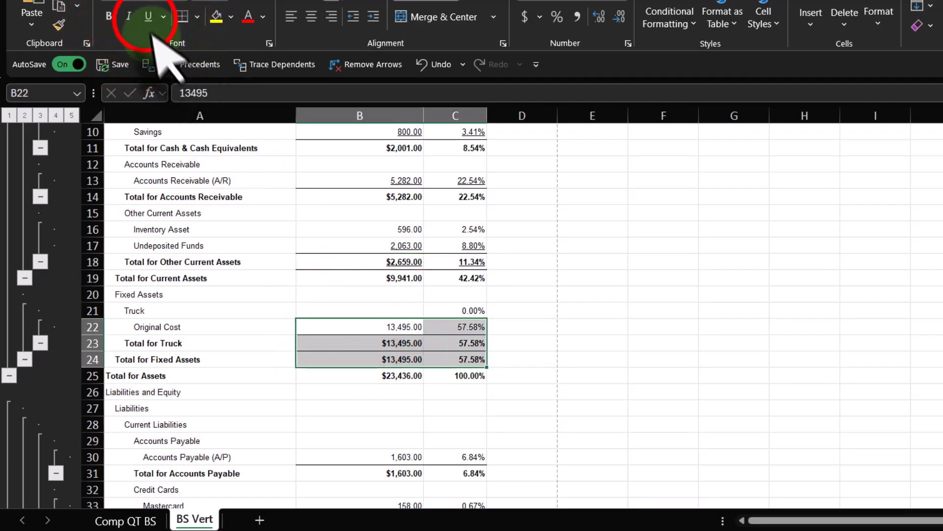
Step: Underline the amounts and percentages for Accounts Payable (A/P), Mastercard, Loan Payable, Total for Other Current Liabilities and Notes Payable
scroll(265, 211, down, 3)
drag(347, 312, 442, 312)
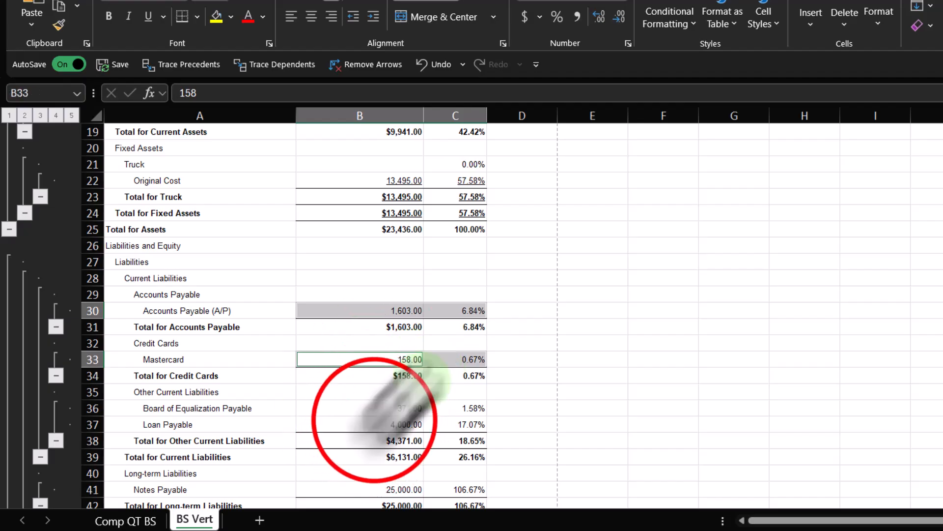
drag(371, 424, 437, 442)
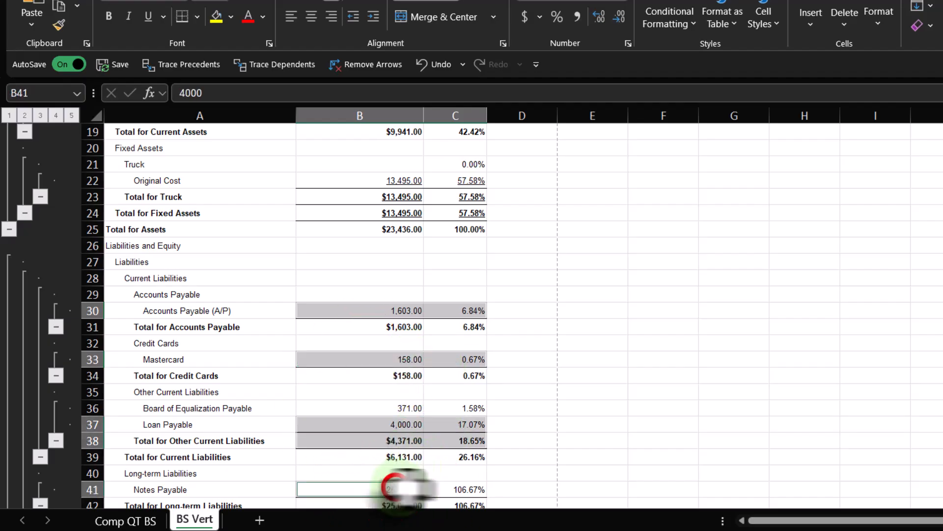
drag(396, 488, 442, 489)
click(148, 15)
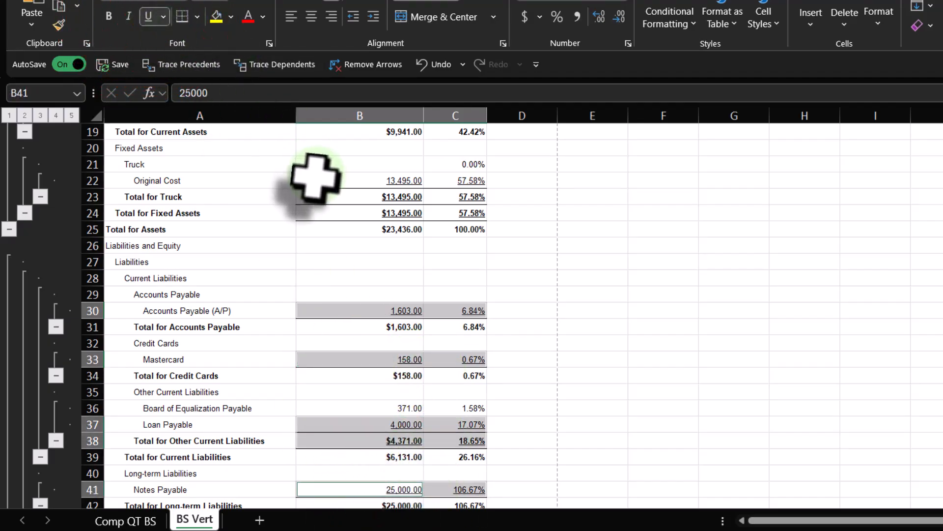
Step: Underline the amounts and percentages in the Total for Long-term Liabilities, Net Income and Total for Equity rows
scroll(315, 211, down, 4)
drag(359, 311, 455, 311)
drag(361, 392, 444, 392)
drag(359, 409, 438, 410)
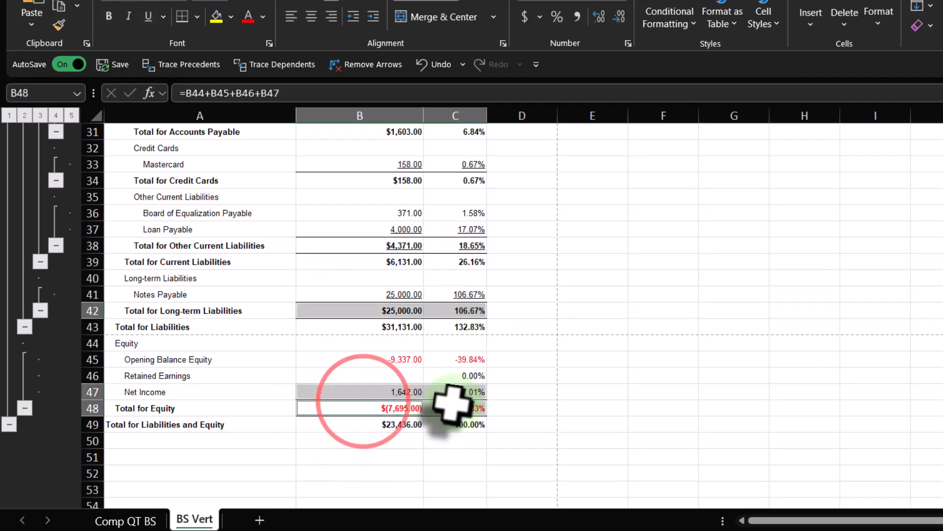
click(147, 16)
Step: Apply all borders to the balance sheet body in A6:C49 on BS Vert
scroll(248, 268, up, 3)
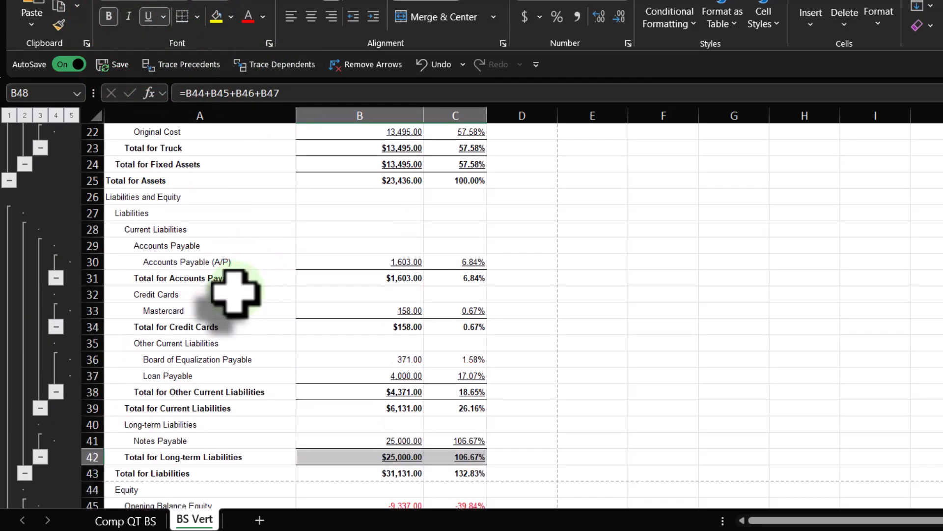
click(231, 295)
scroll(241, 251, up, 7)
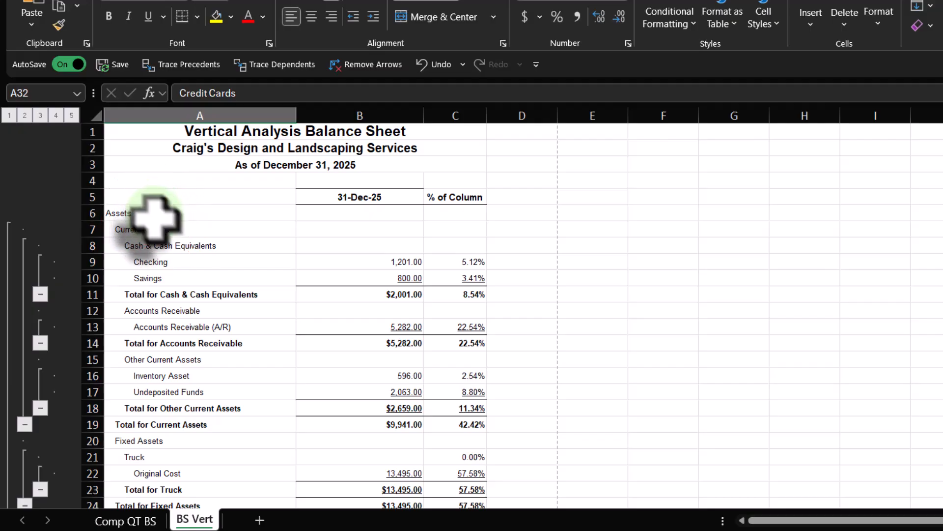
drag(154, 216, 432, 471)
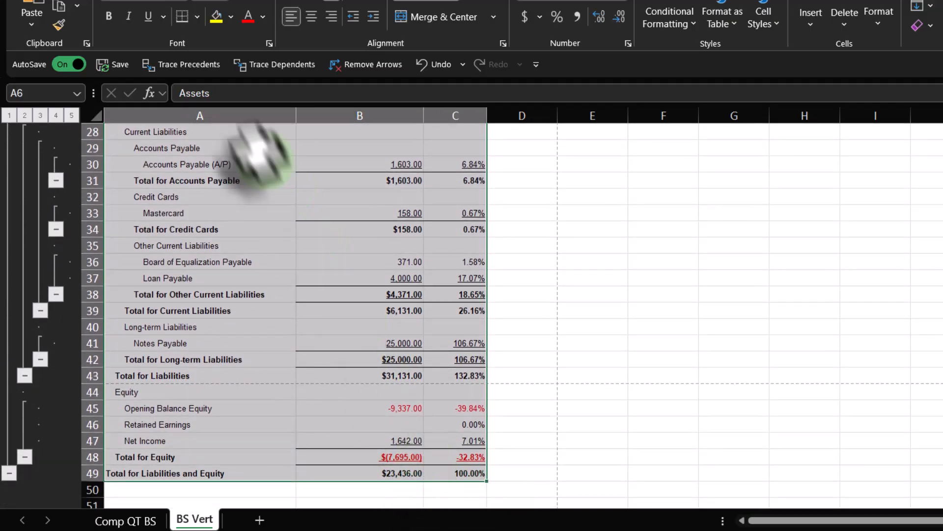
click(197, 17)
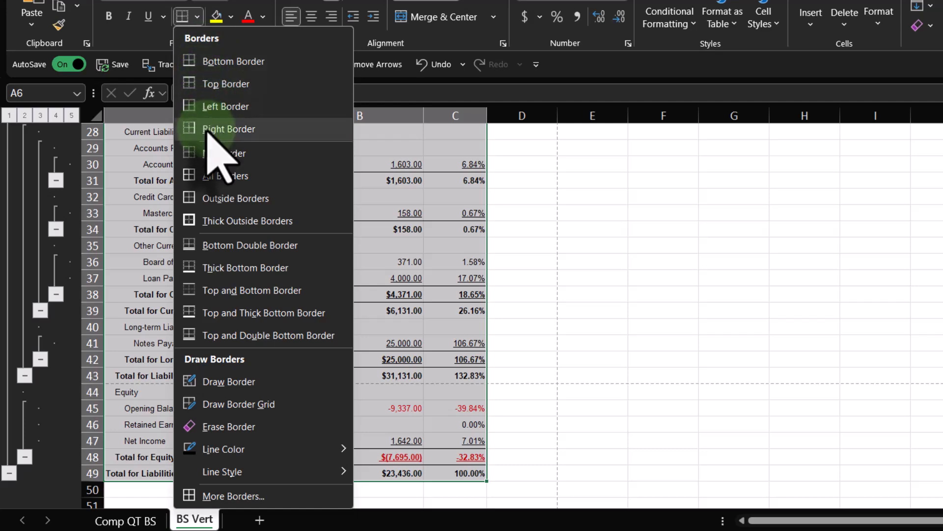
click(216, 175)
scroll(344, 347, up, 9)
click(317, 423)
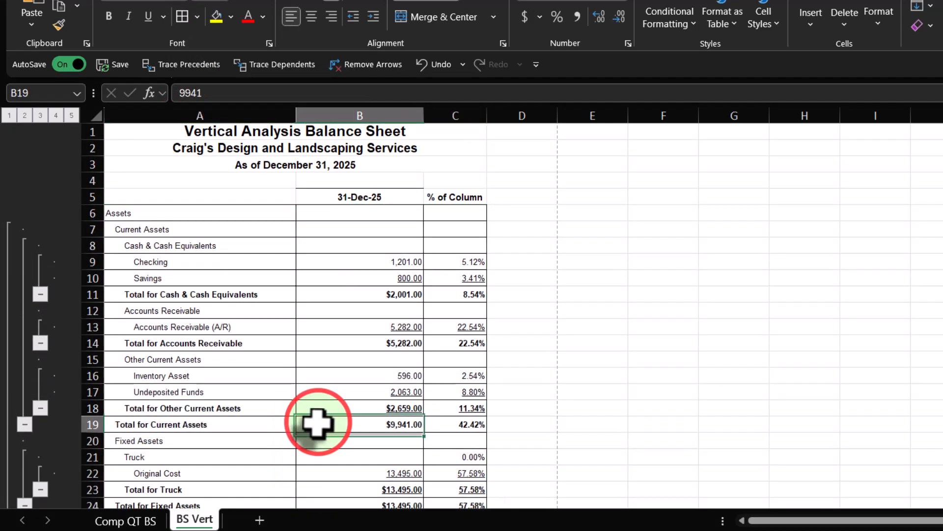
Step: Remove the borders from cell B4 above the date heading
click(361, 181)
click(197, 20)
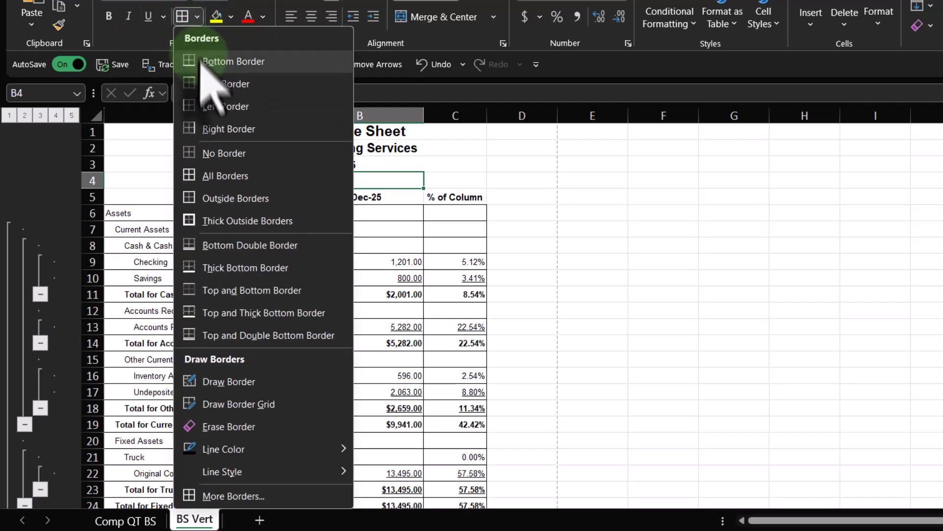
click(195, 153)
click(712, 229)
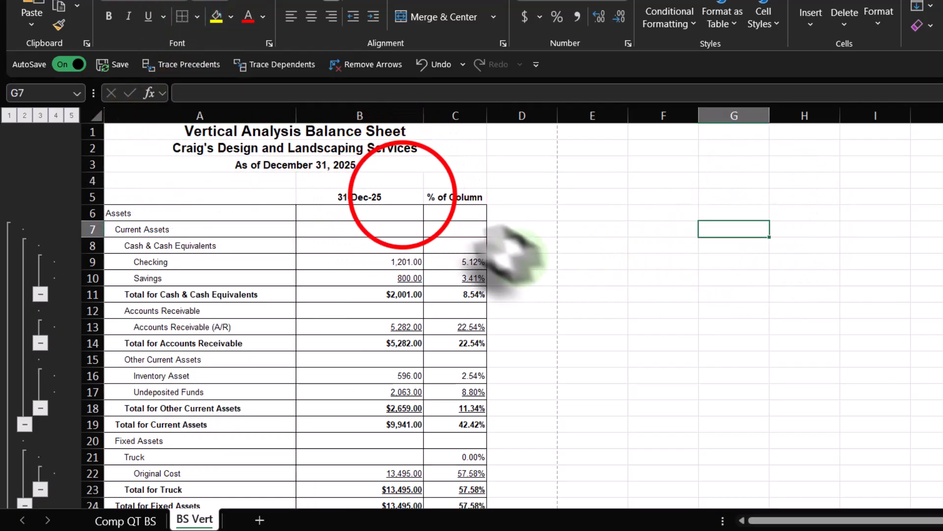
Step: Format the B5:C5 column headings with a black fill and white font
drag(400, 199, 439, 196)
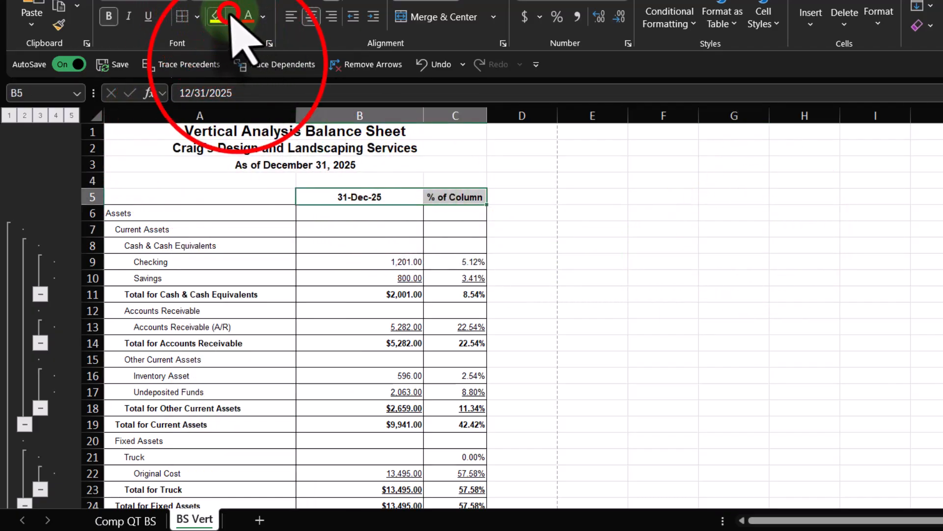
click(230, 16)
click(239, 81)
click(263, 16)
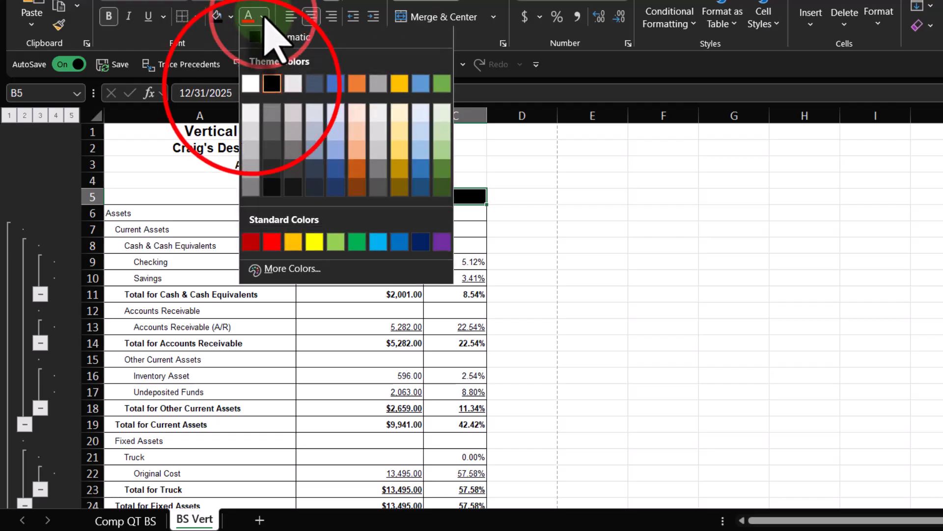
click(252, 84)
click(594, 343)
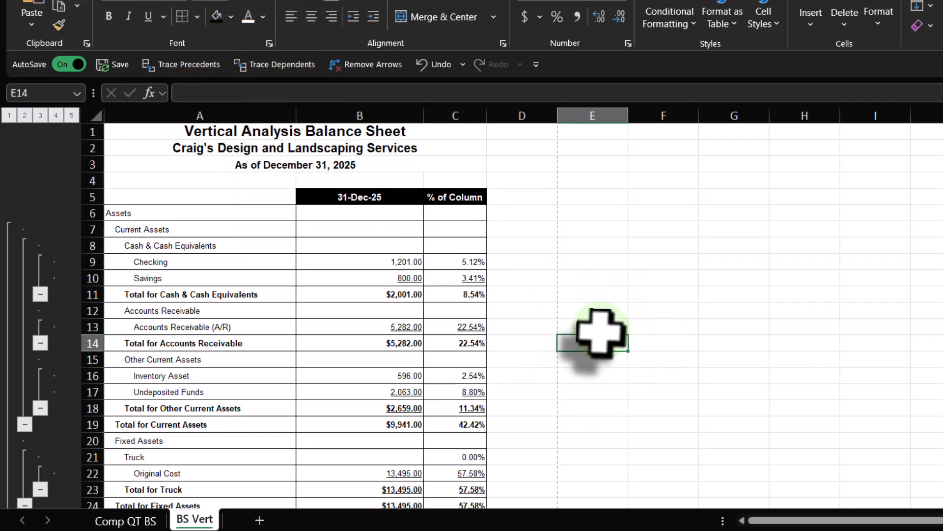
Step: Autofit column B to its contents, then widen it slightly
double_click(423, 116)
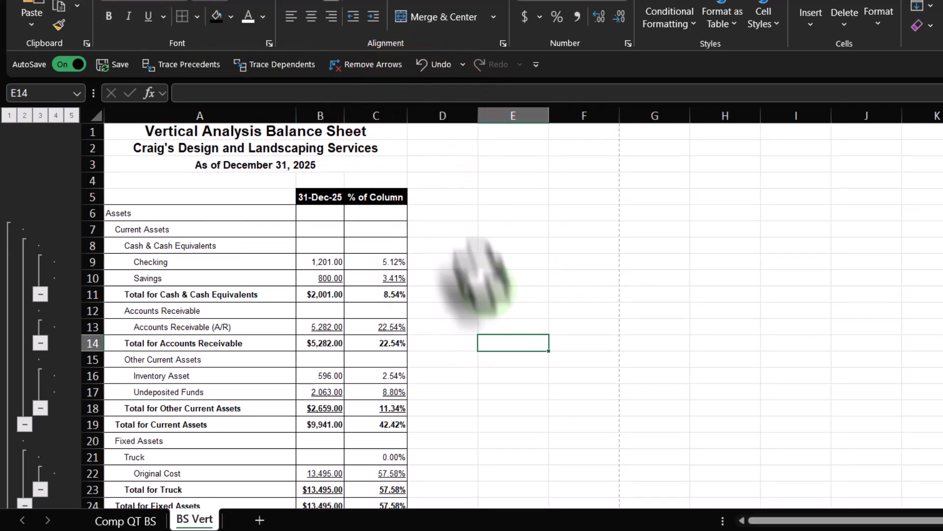
drag(317, 114, 365, 116)
click(356, 279)
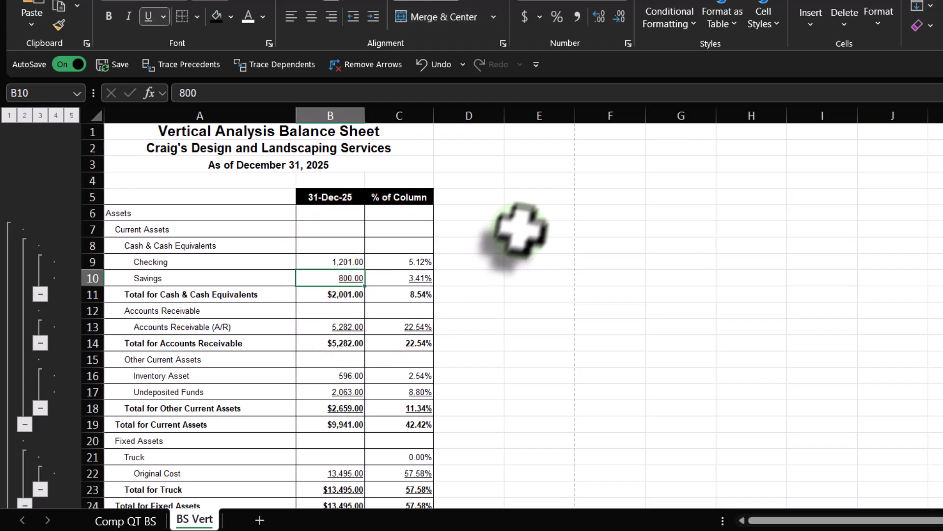
Step: Insert a blank column before column A of the vertical analysis
click(131, 120)
right_click(131, 169)
click(118, 120)
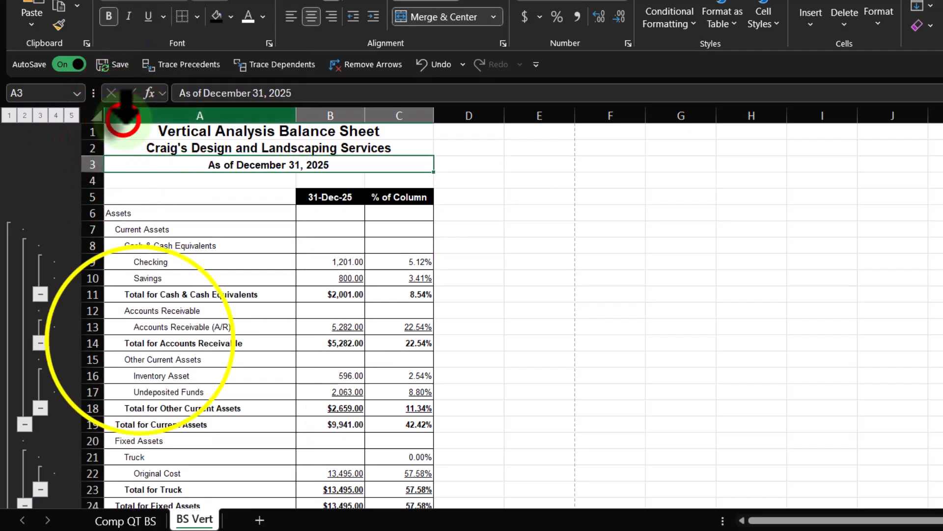
right_click(138, 343)
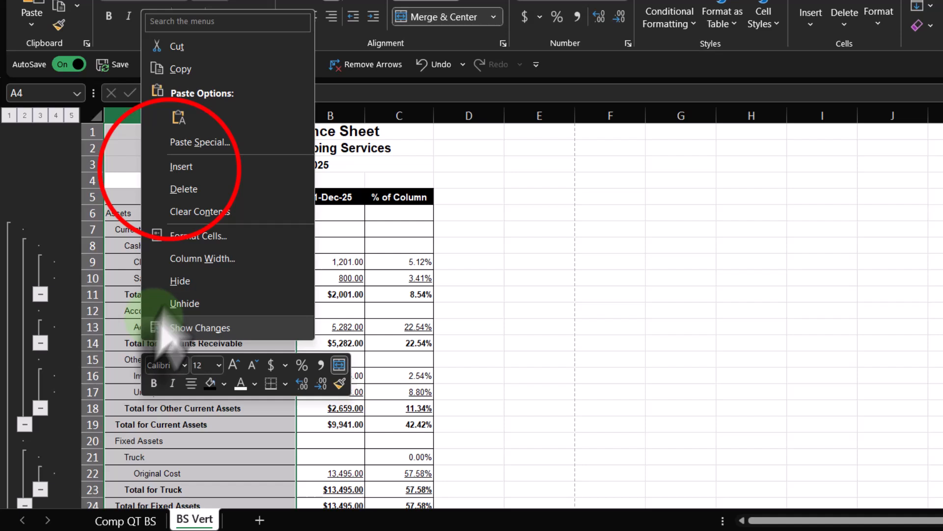
click(173, 166)
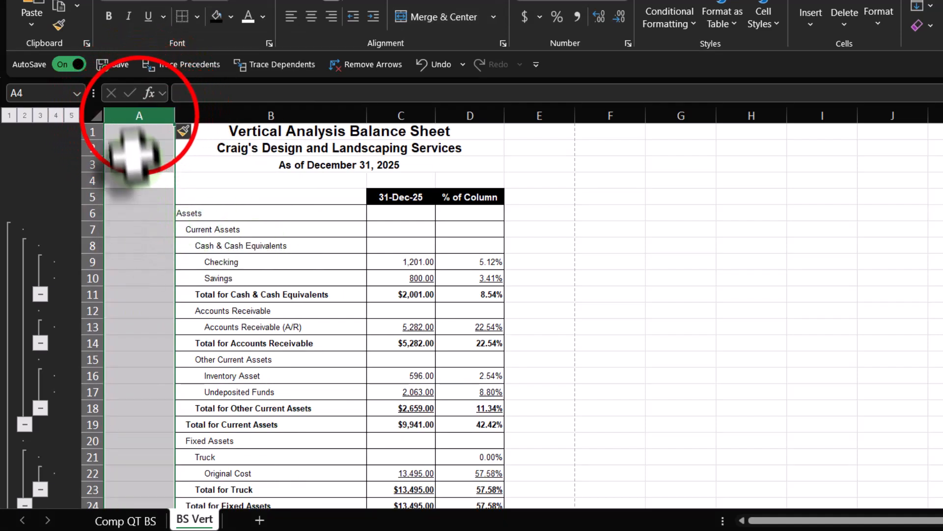
Step: Narrow the blank columns A and E on either side of the table to the same width
click(139, 116)
ctrl+click(539, 116)
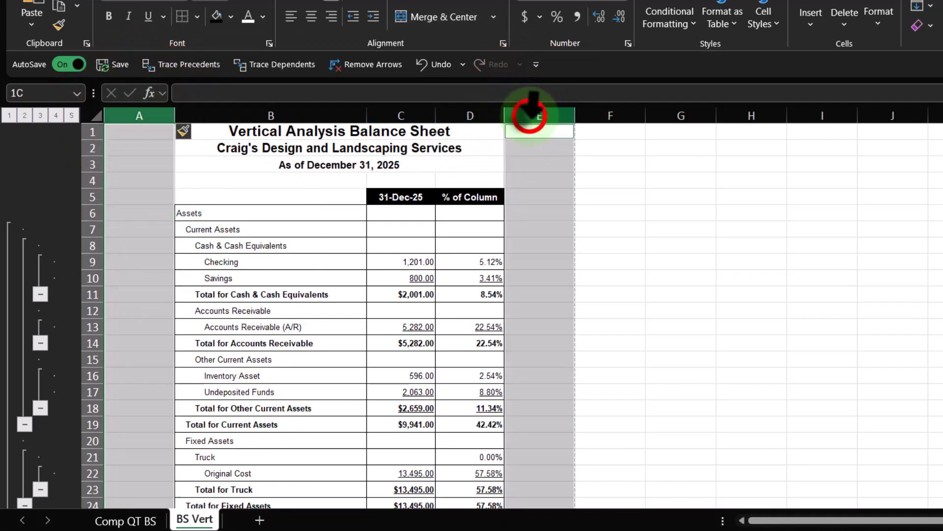
drag(576, 118, 549, 123)
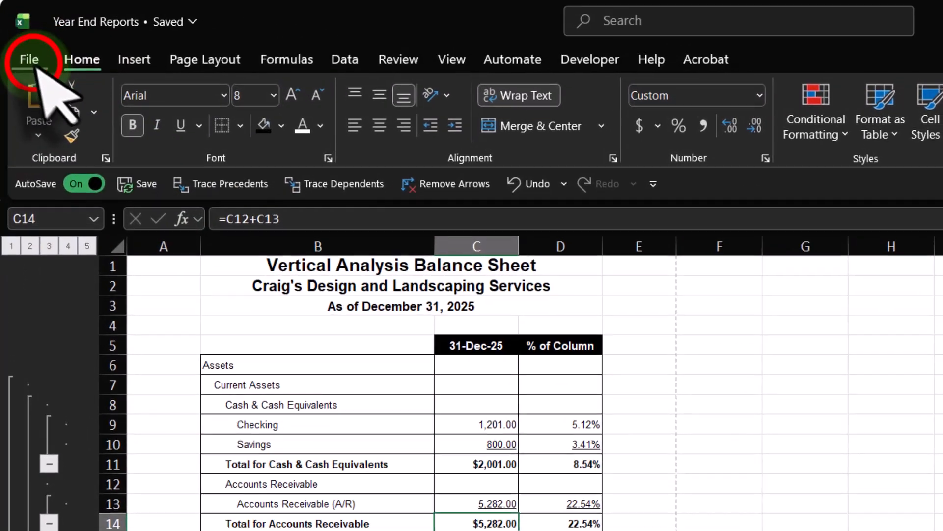
Step: Open the print preview of the BS Vert sheet and check how its pages break
click(31, 61)
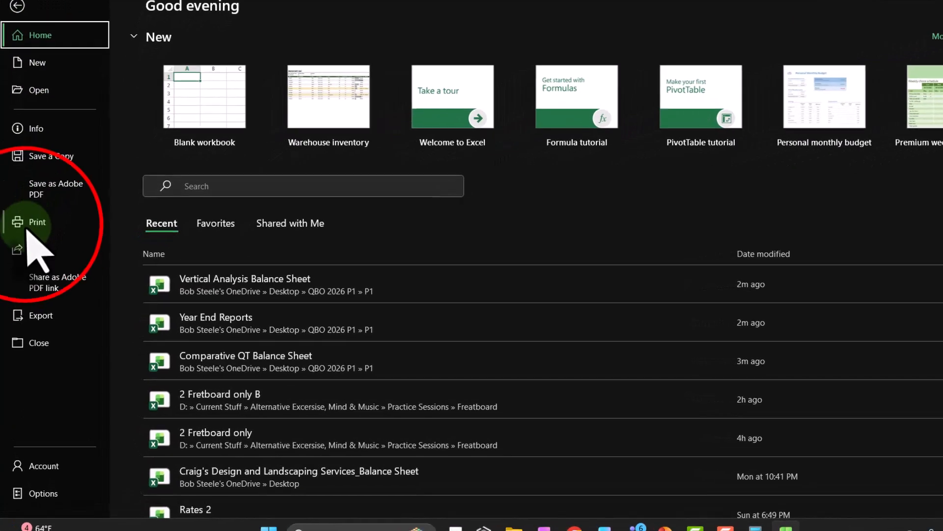
click(34, 236)
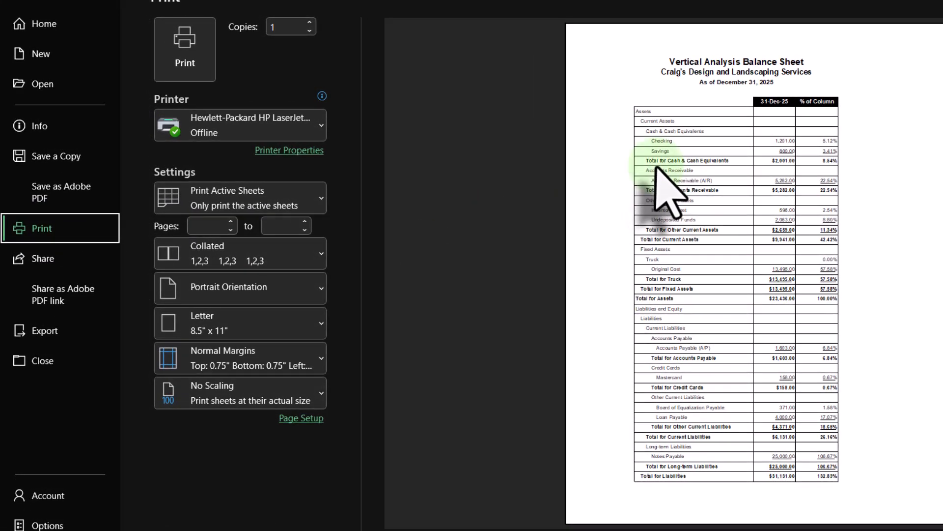
scroll(659, 169, down, 1)
scroll(666, 190, up, 1)
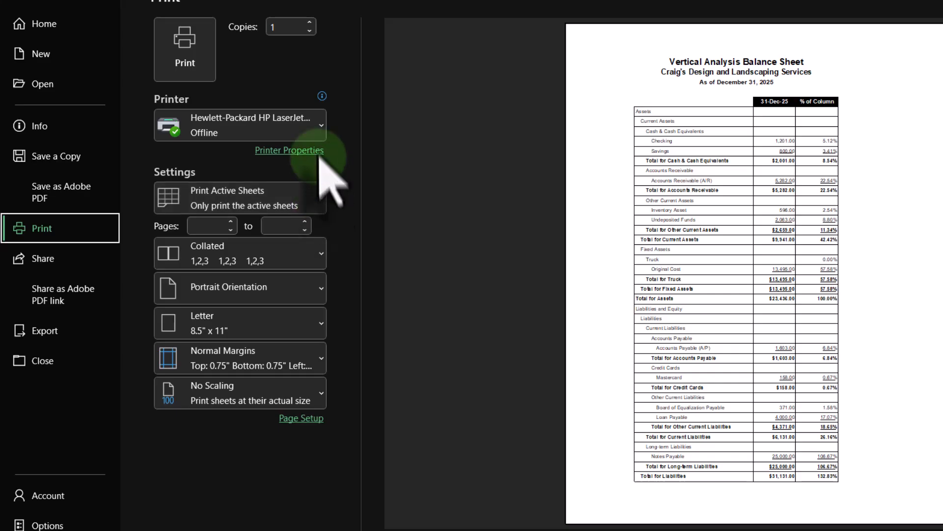
Step: Set the print range to the entire workbook and page through the preview of both balance sheets
click(313, 203)
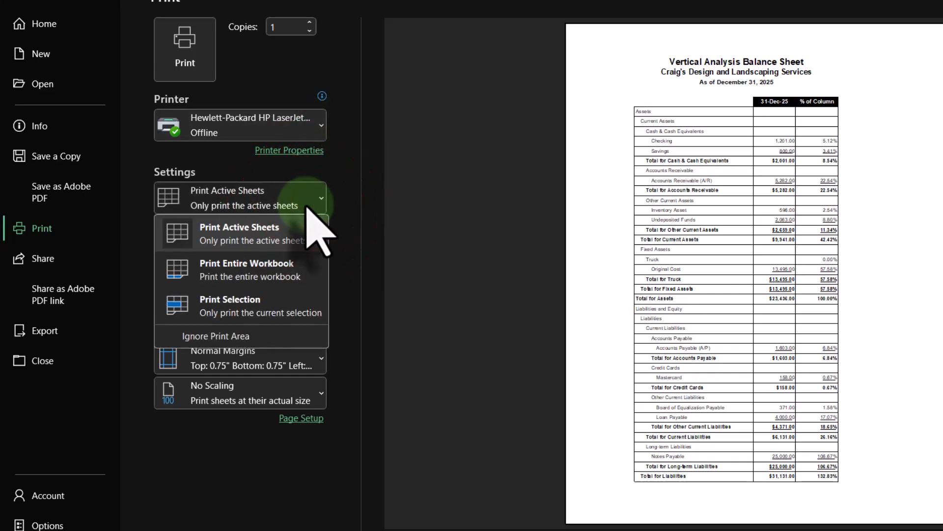
click(271, 266)
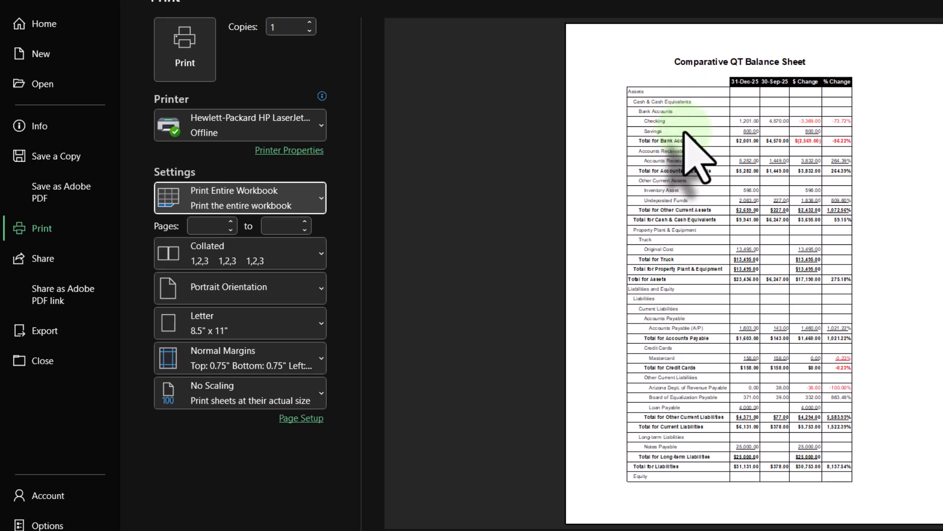
scroll(685, 131, down, 1)
scroll(736, 109, down, 1)
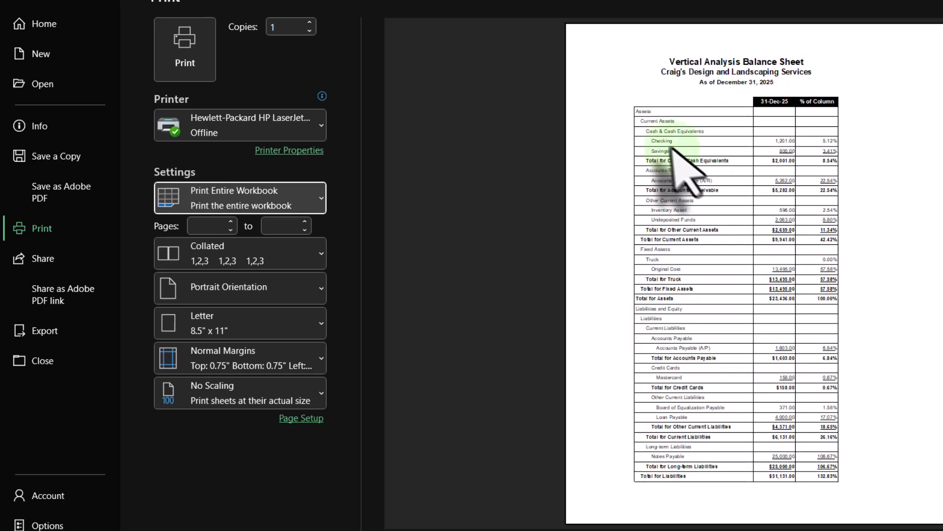
scroll(722, 153, down, 1)
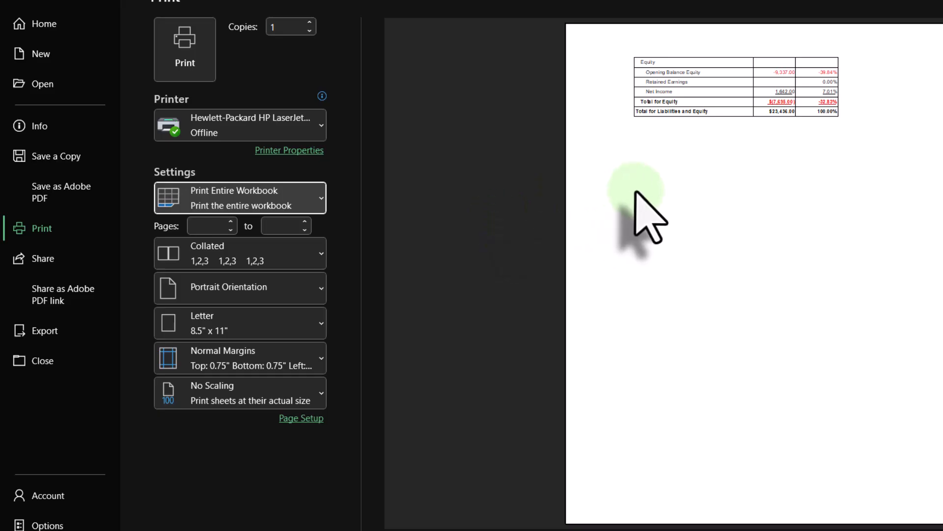
Step: Choose CutePDF Writer as the printer and review the workbook's preview pages
click(322, 127)
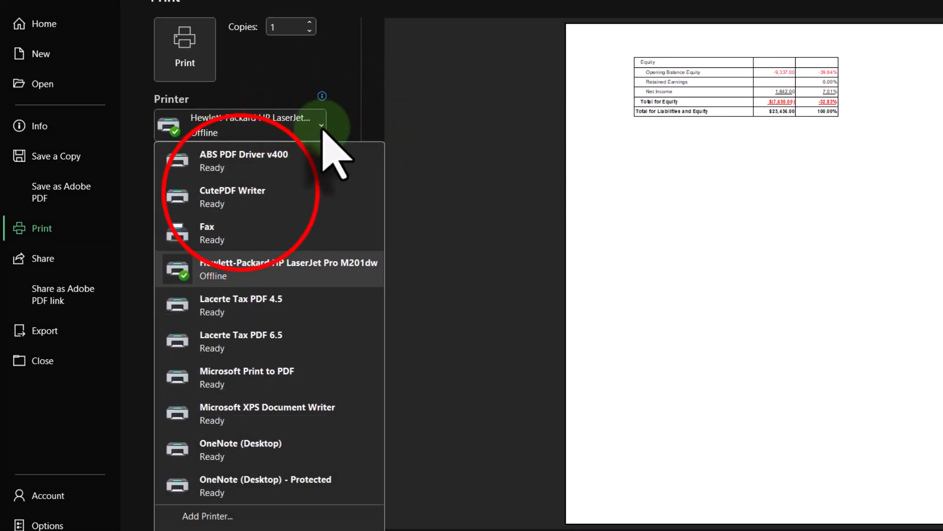
click(204, 192)
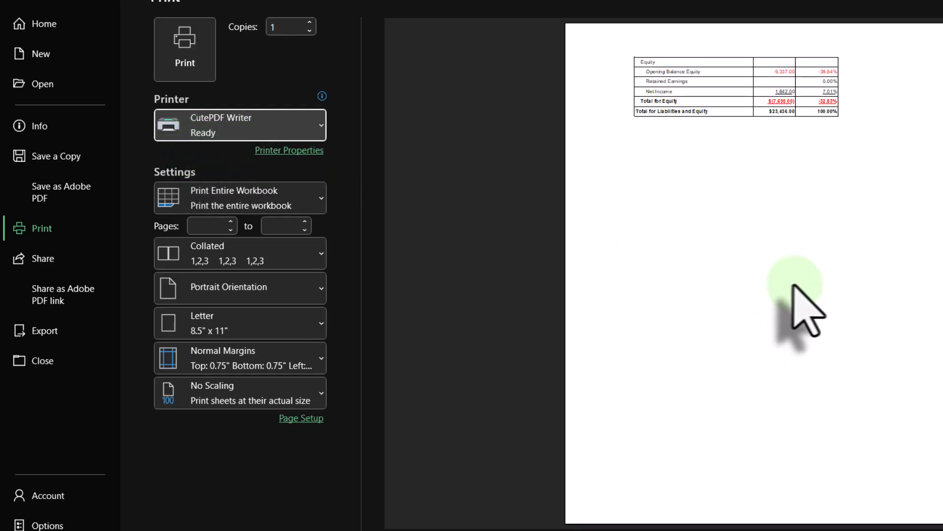
scroll(790, 284, up, 2)
scroll(802, 309, down, 2)
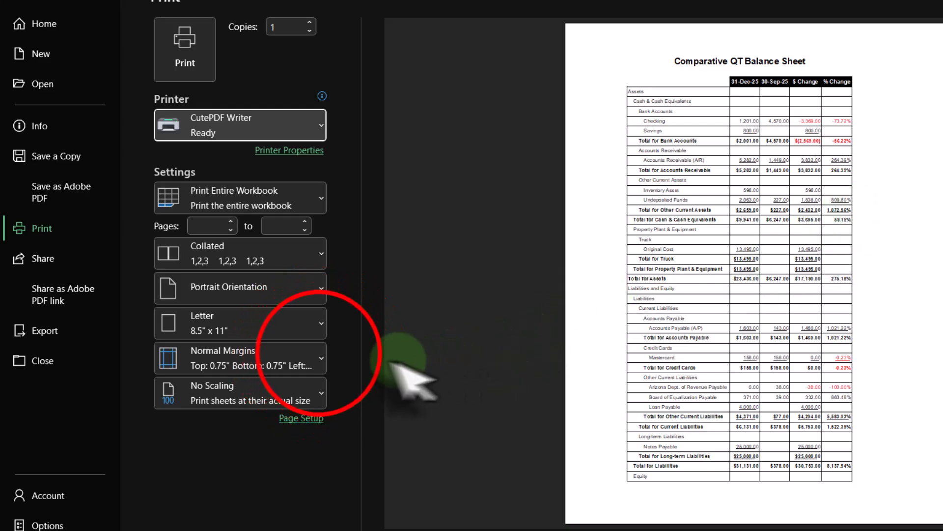
Step: Set the page margins to Narrow and return from the print settings to the worksheet
click(320, 358)
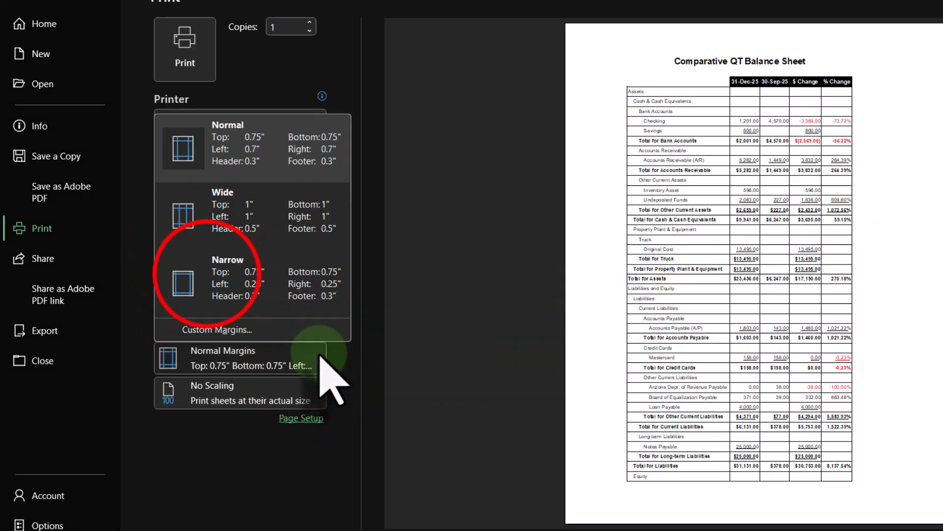
click(241, 261)
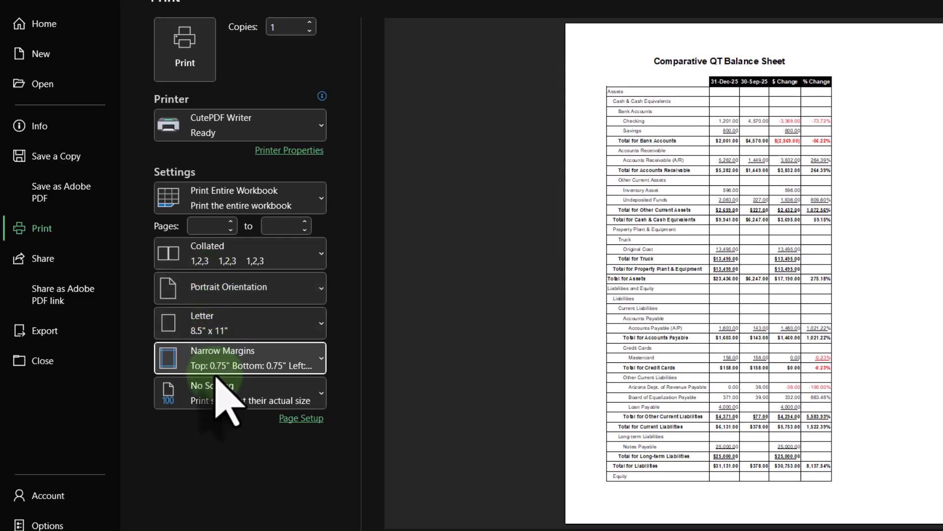
click(394, 301)
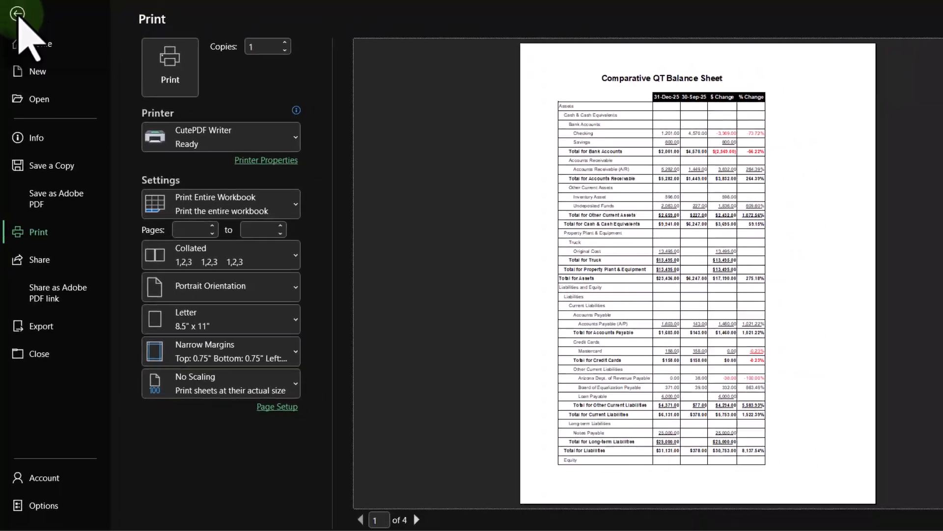
click(22, 2)
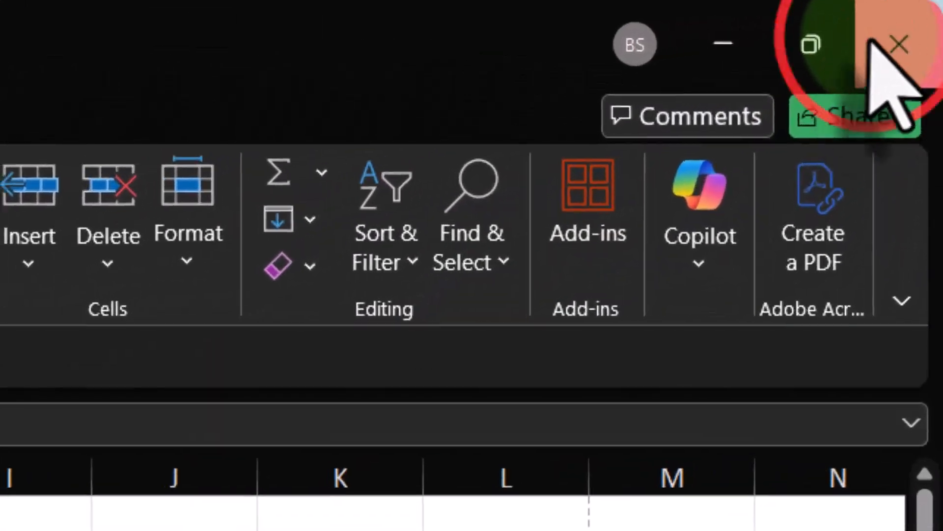
Step: Close the Year End Reports workbook and return to the P1 folder
click(926, 16)
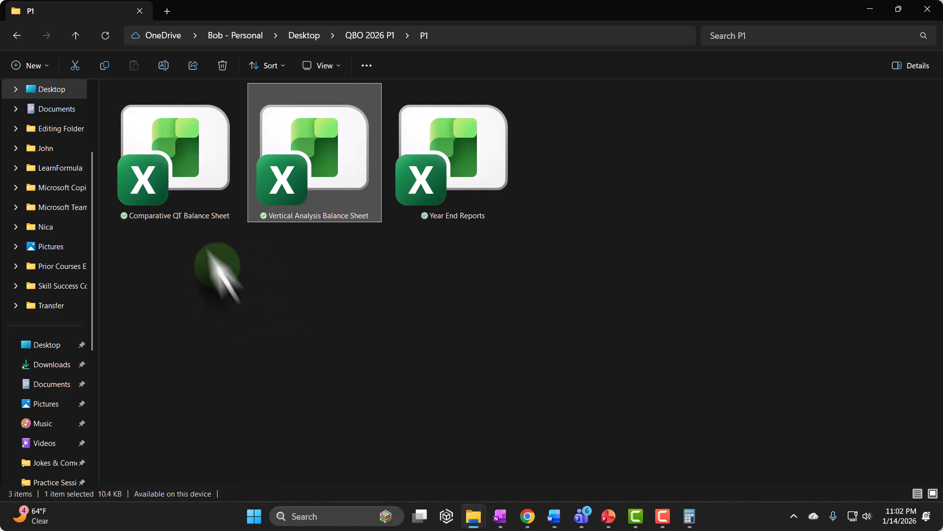
click(261, 307)
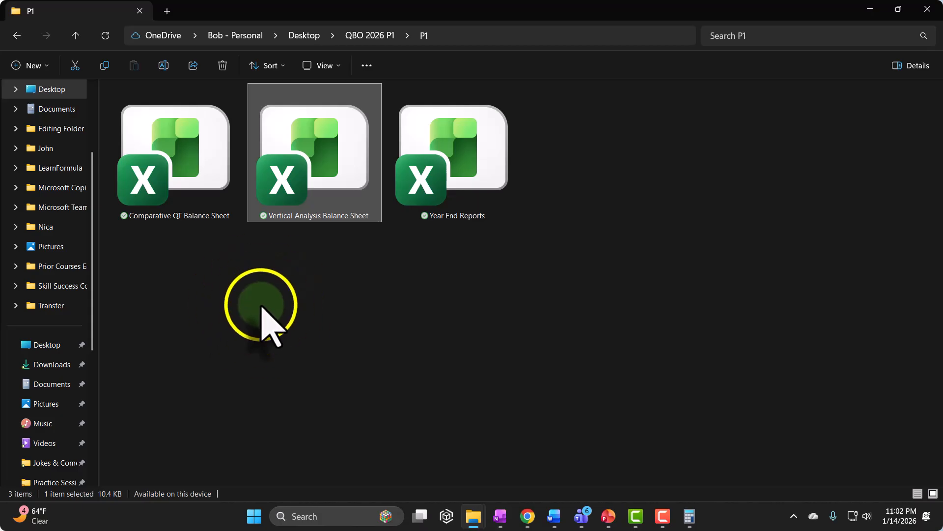
right_click(262, 307)
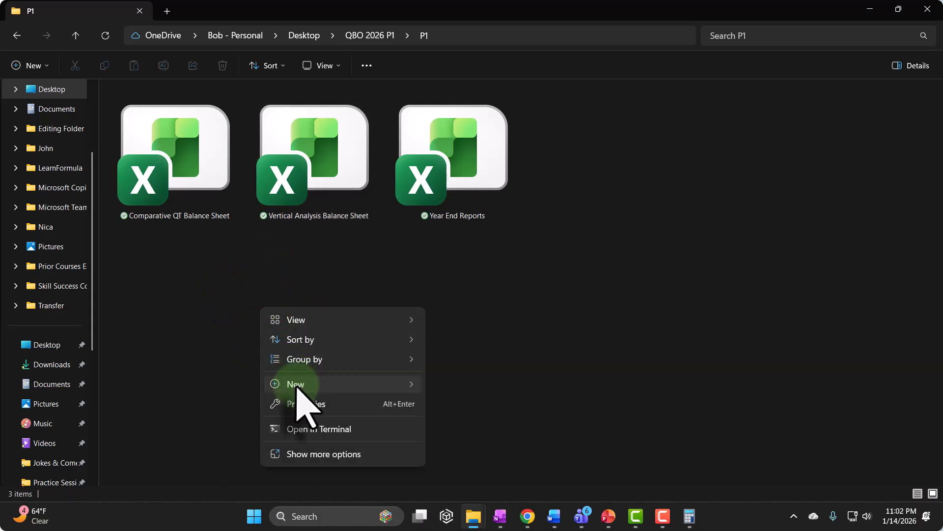
mouse_move(297, 386)
key(Escape)
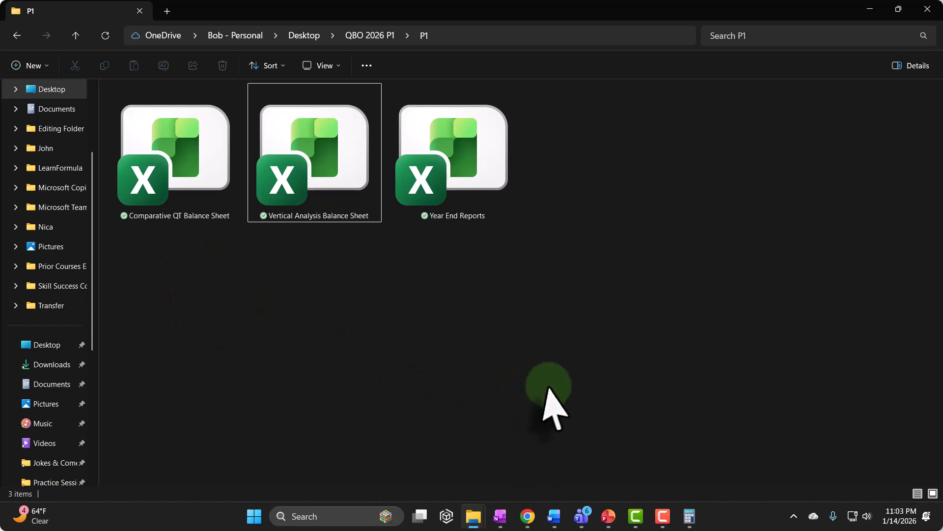
Step: Switch to QuickBooks Online in Chrome and start saving the Vertical Analysis Balance Sheet as a PDF
click(530, 515)
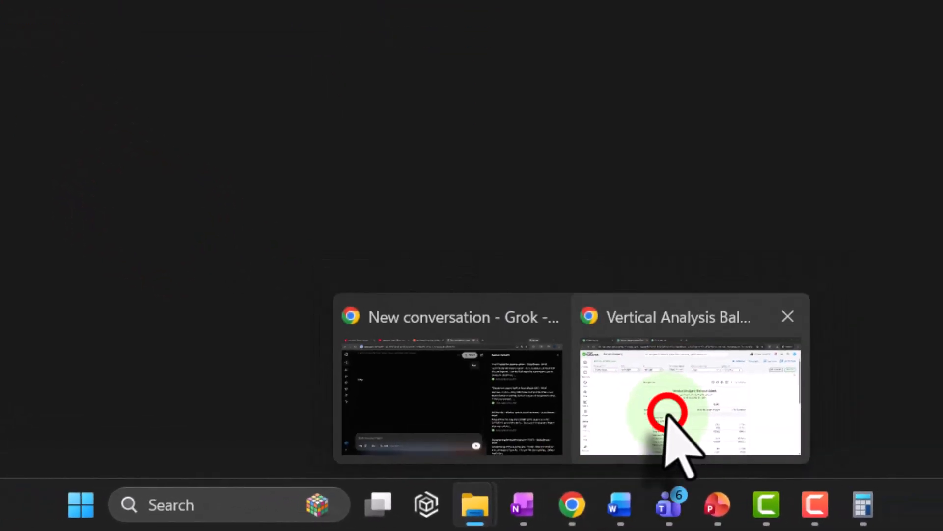
click(667, 415)
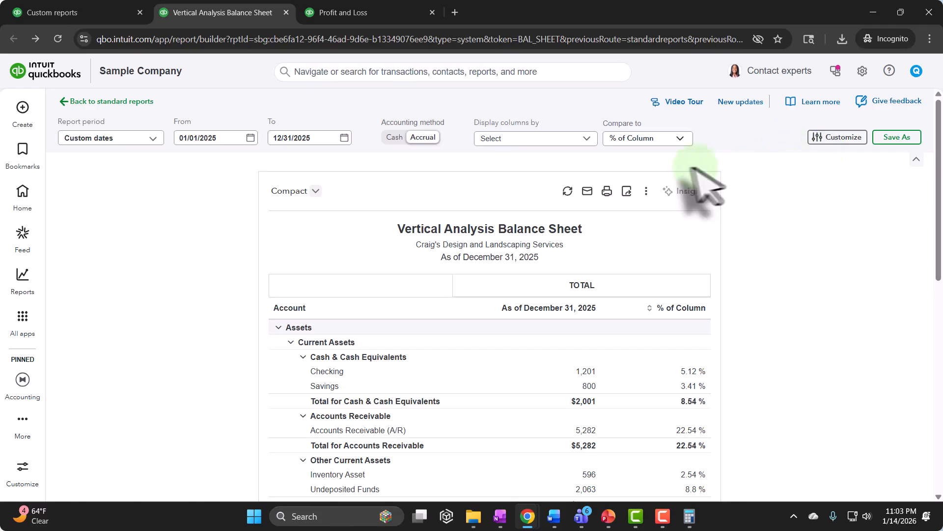
click(608, 192)
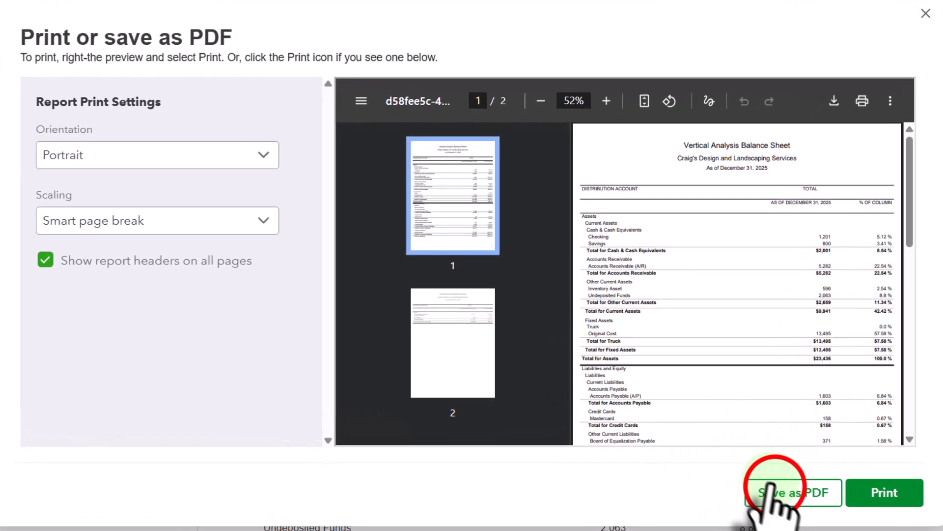
click(774, 489)
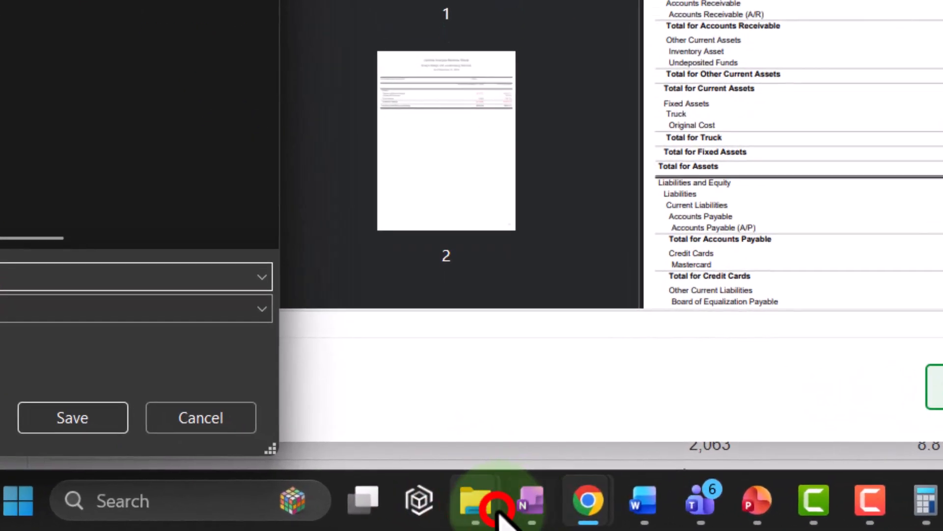
Step: Copy the P1 folder's path into the save location and save the PDF there as VerticalAnalysisBalanceSheet
click(499, 512)
click(516, 354)
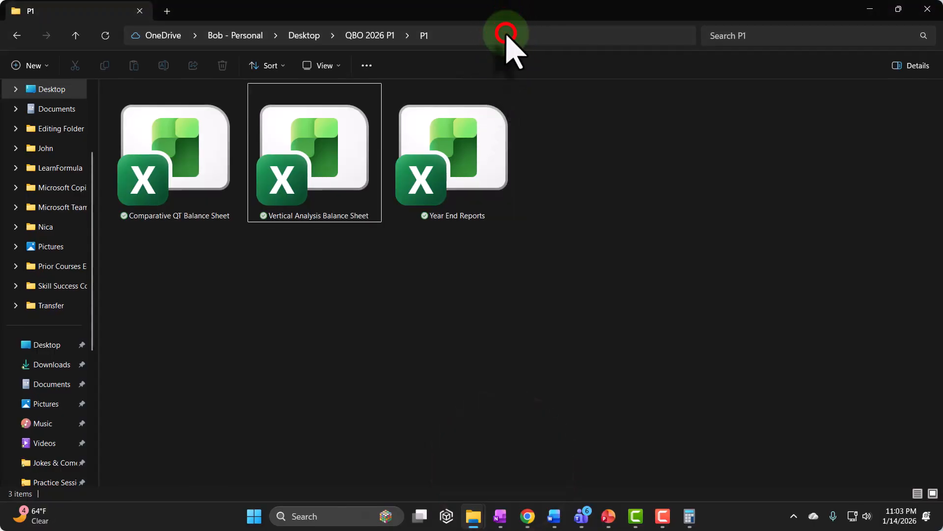
click(507, 34)
key(ctrl+c)
click(898, 9)
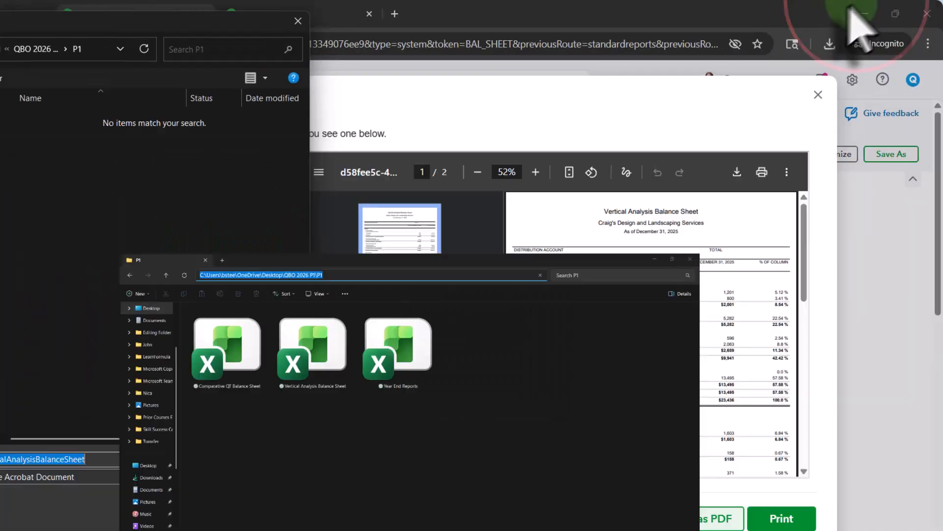
click(97, 50)
key(ctrl+v)
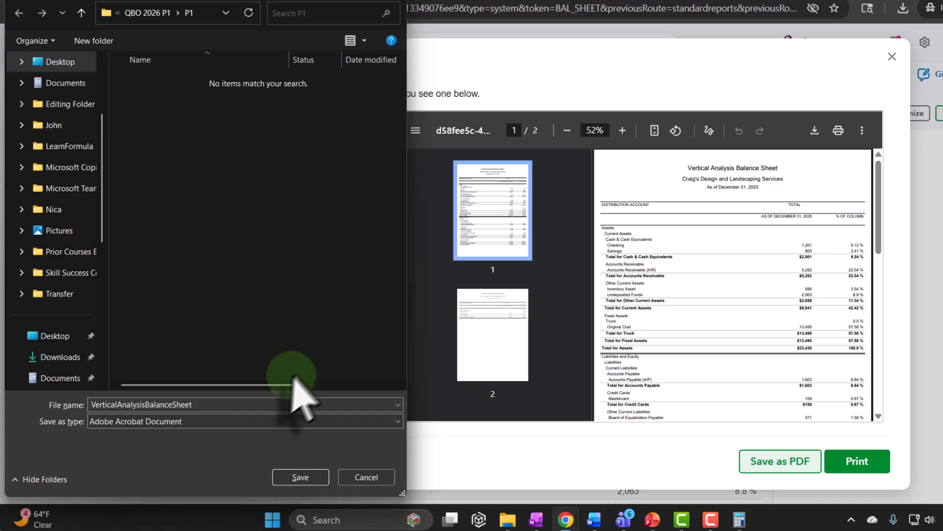
click(284, 477)
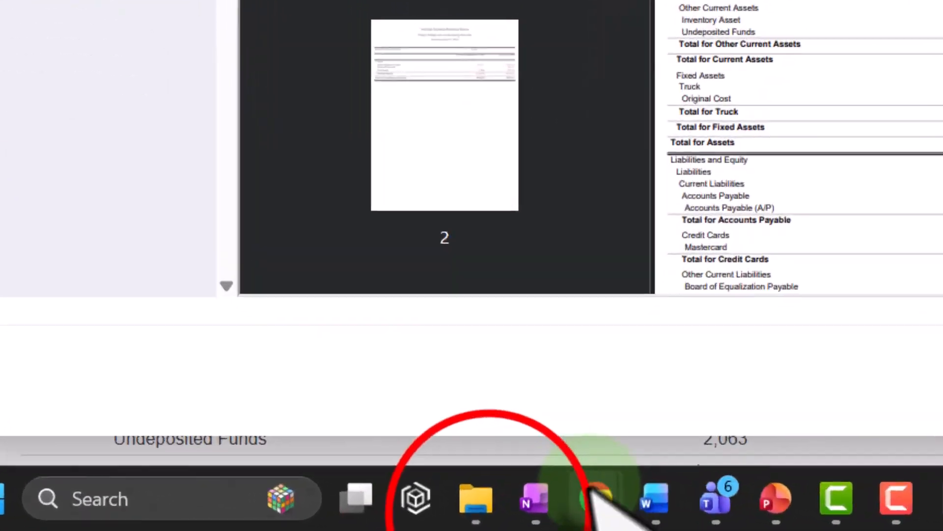
Step: Switch to File Explorer and rename the saved PDF in the P1 folder as "1 VerticalAnalysisBalanceSheet"
click(478, 521)
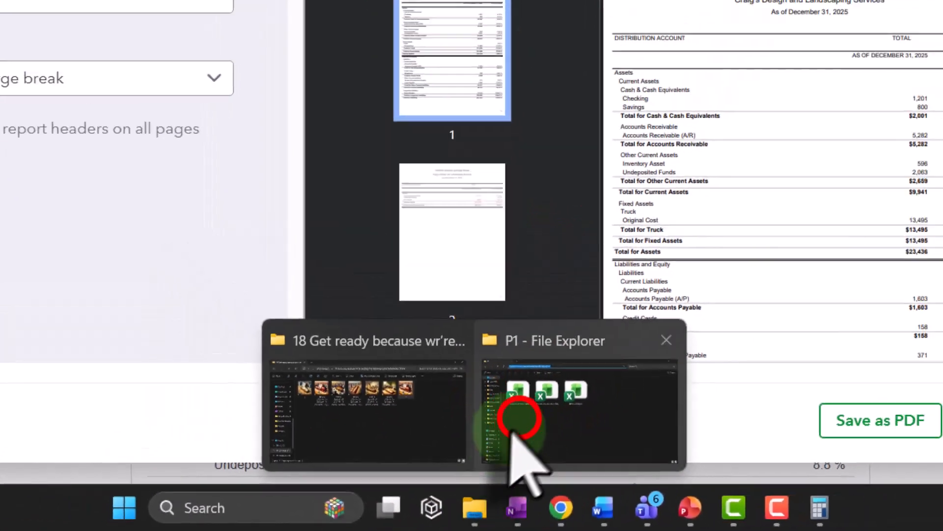
click(543, 363)
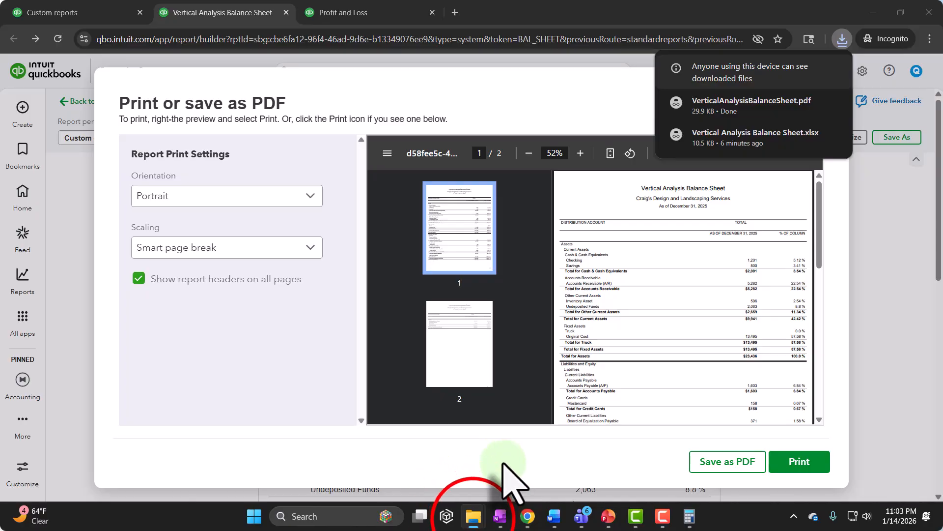
click(523, 435)
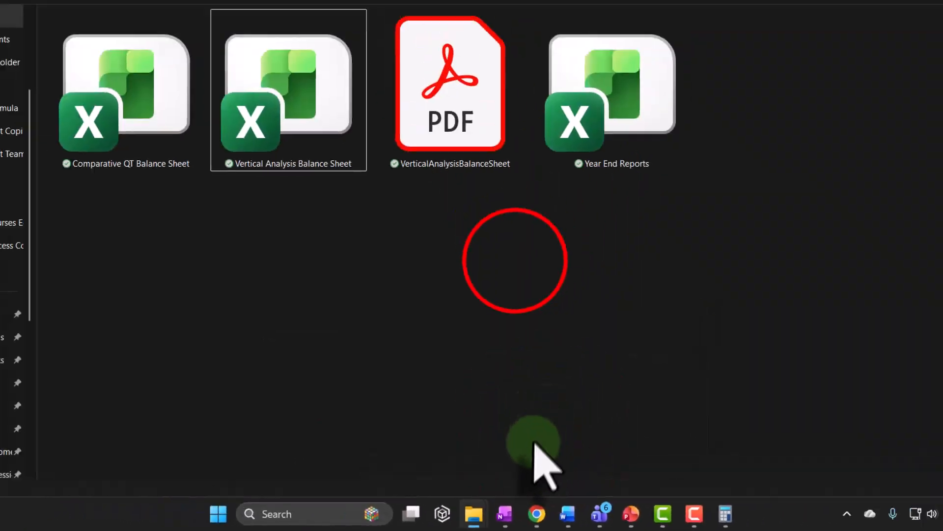
click(469, 179)
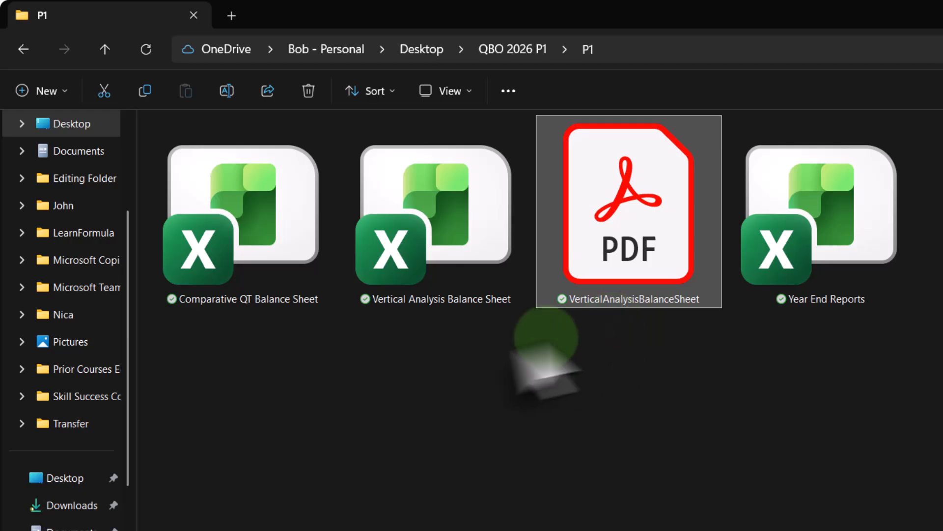
double_click(610, 253)
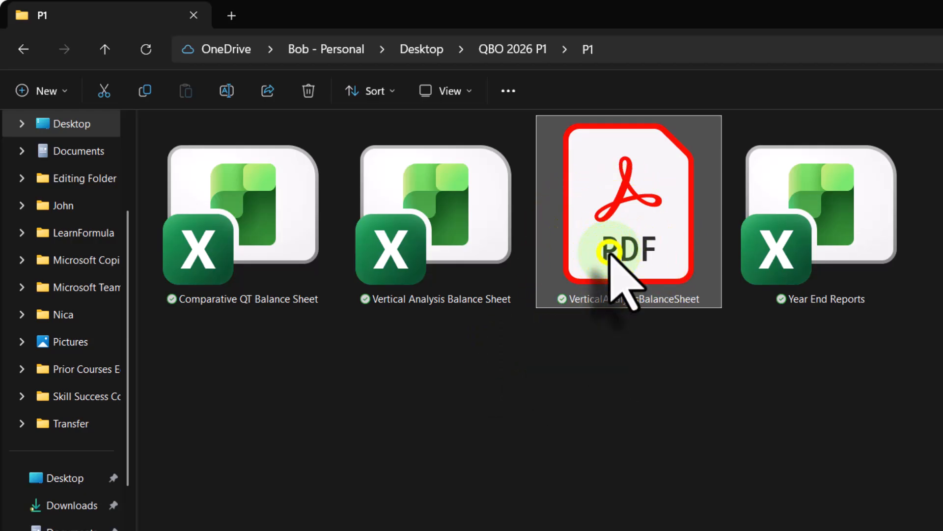
right_click(610, 253)
click(750, 163)
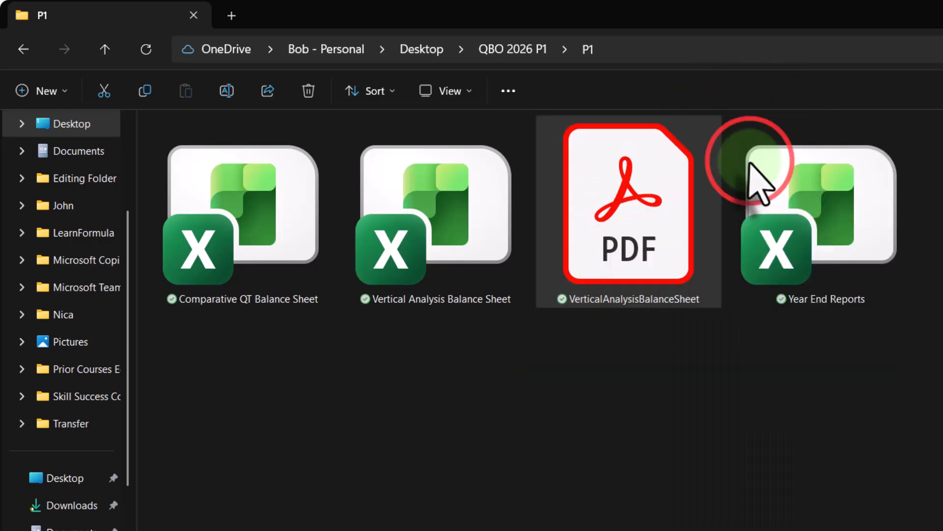
key(Home)
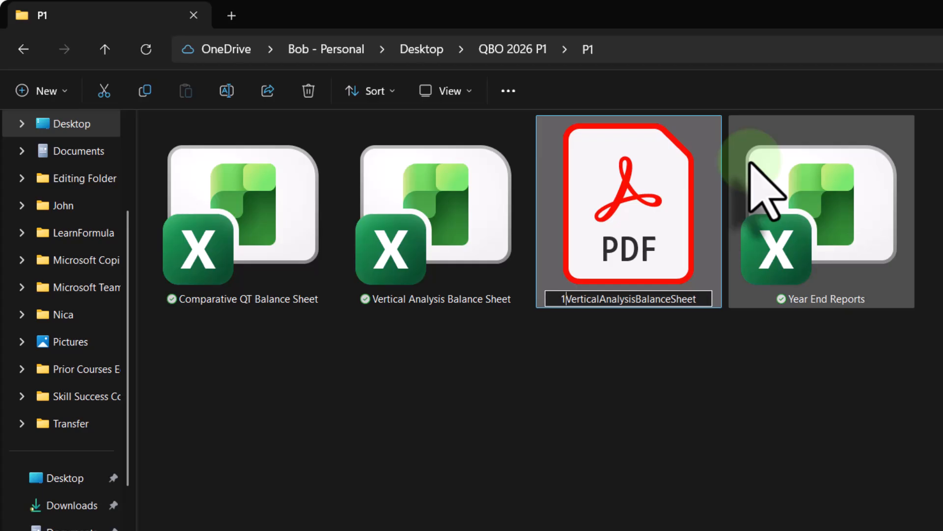
text(1)
click(783, 436)
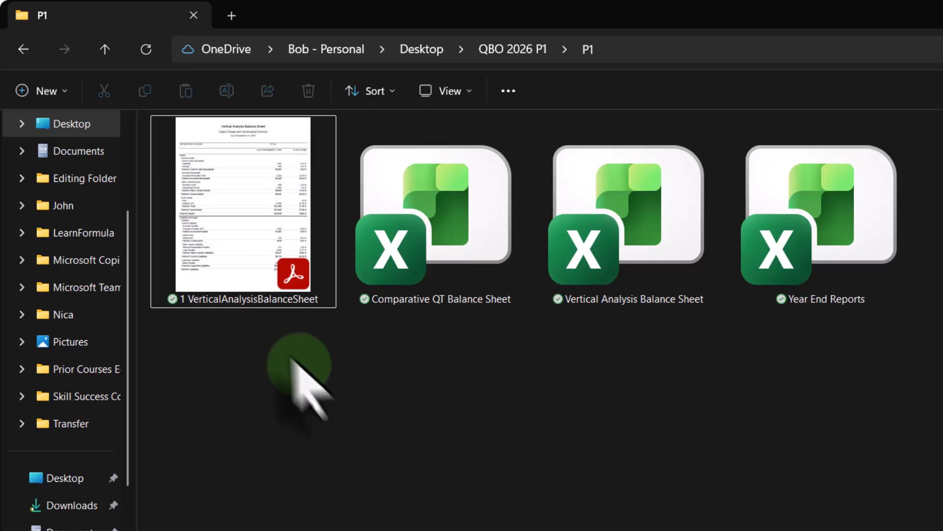
Step: Minimize the P1 folder window and close the print preview to return to the Vertical Analysis Balance Sheet in QuickBooks Online
click(253, 297)
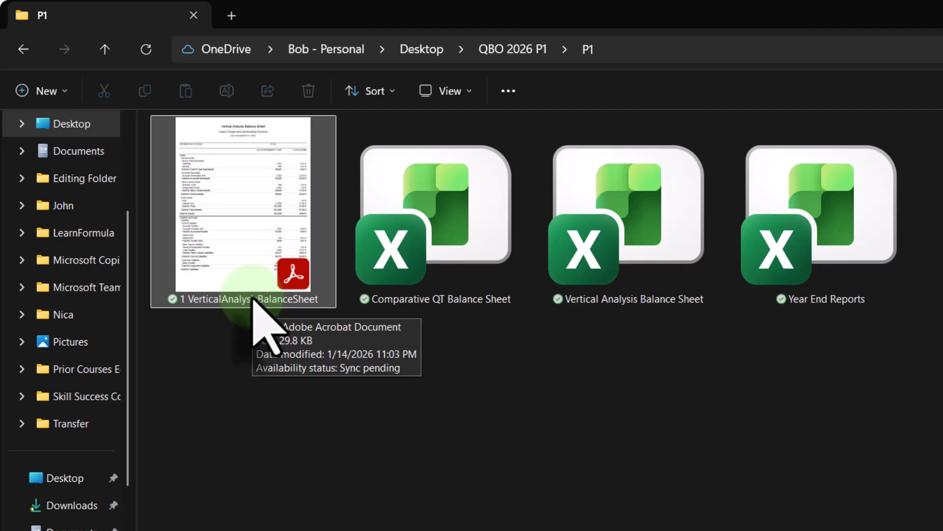
click(232, 391)
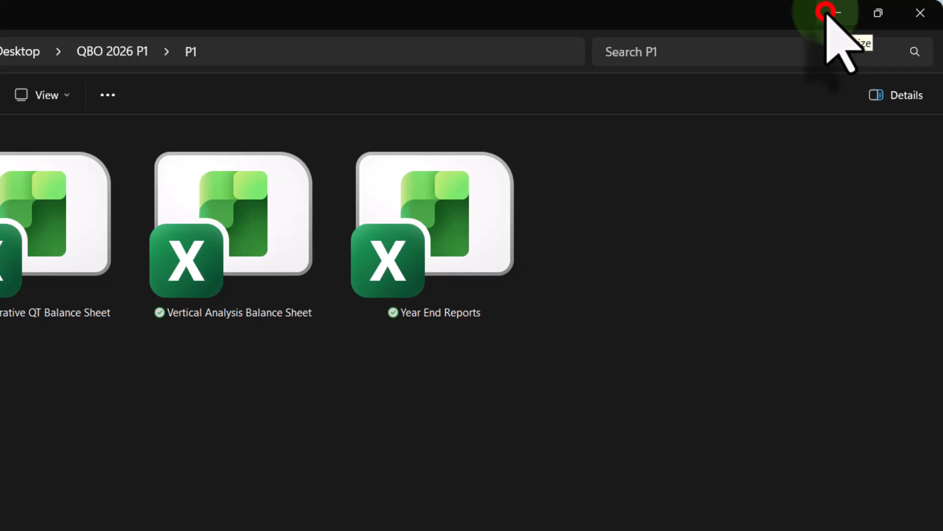
click(825, 13)
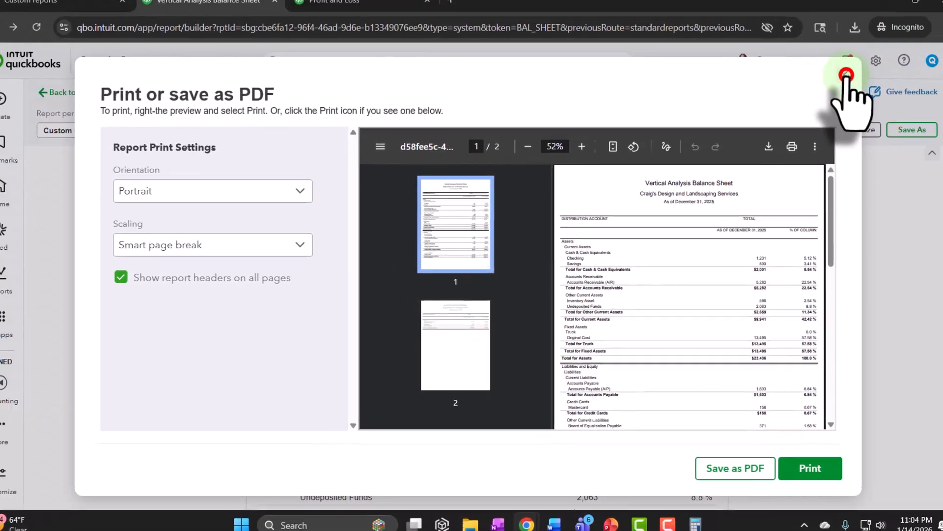
click(885, 43)
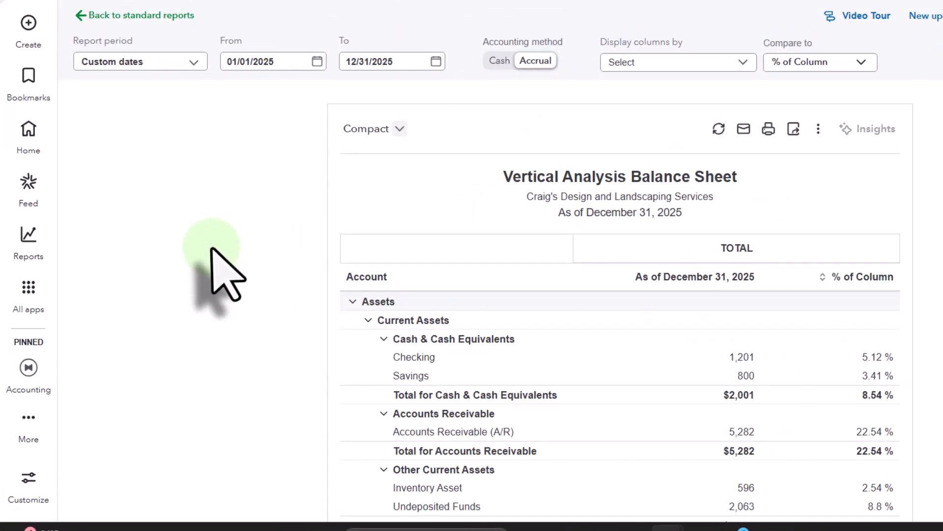